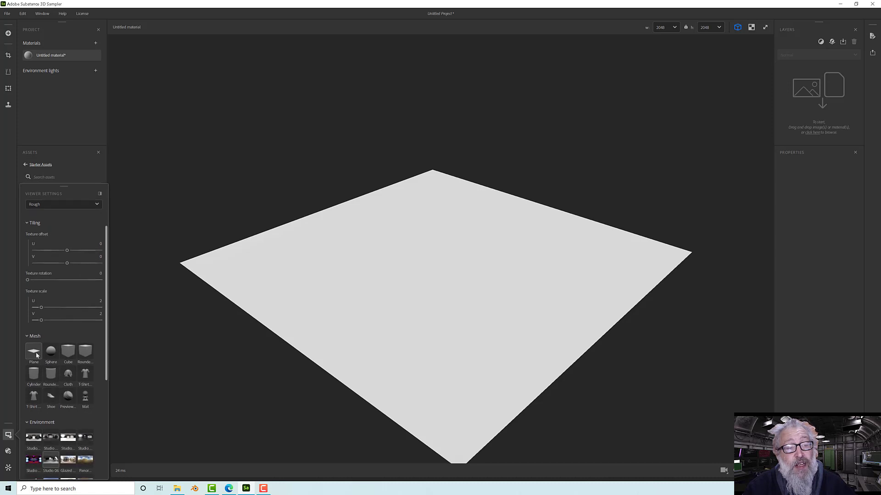
Step: Try another preview mesh for the untitled material and switch back to the Plane
{"action": "left_click", "coordinate": [68, 351]}
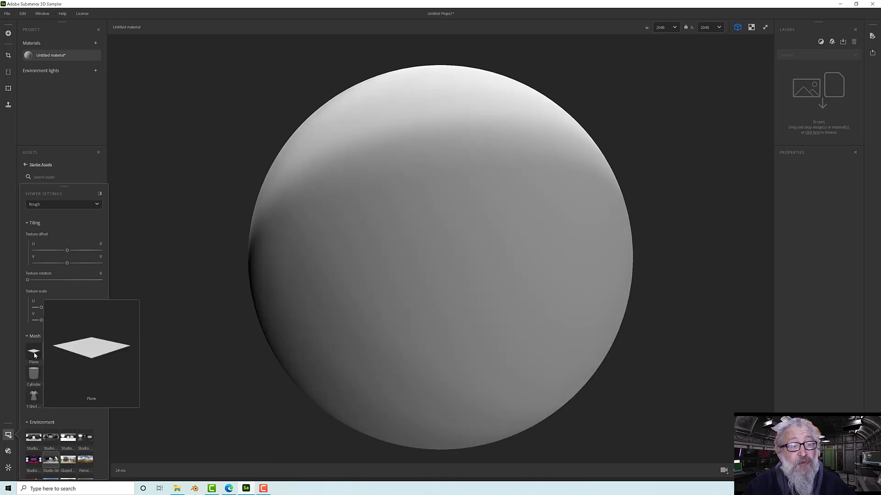
{"action": "left_click", "coordinate": [34, 352]}
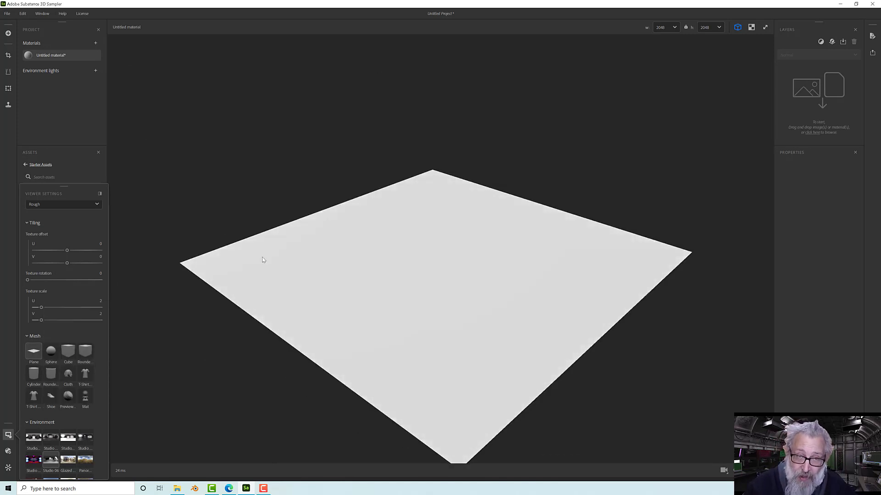
{"action": "mouse_move", "coordinate": [301, 220]}
{"action": "left_mouse_down"}
{"action": "mouse_move", "coordinate": [288, 214]}
{"action": "mouse_move", "coordinate": [300, 228]}
{"action": "left_mouse_up"}
{"action": "middle_click_drag", "start_coordinate": [302, 231], "coordinate": [302, 221]}
{"action": "left_click_drag", "start_coordinate": [302, 223], "coordinate": [324, 200]}
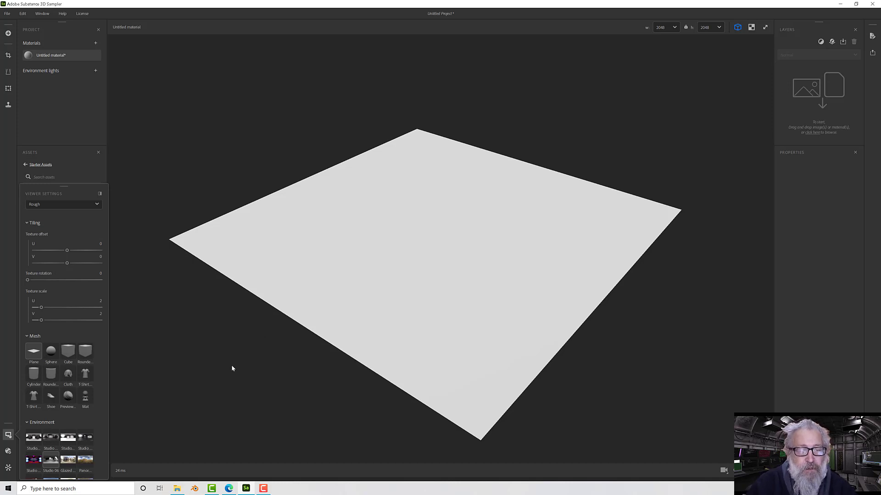
Step: Import IMG_0616.JPG from the Sampler folder in File Explorer using the Use as bitmap template with a base material added
{"action": "left_click", "coordinate": [177, 488]}
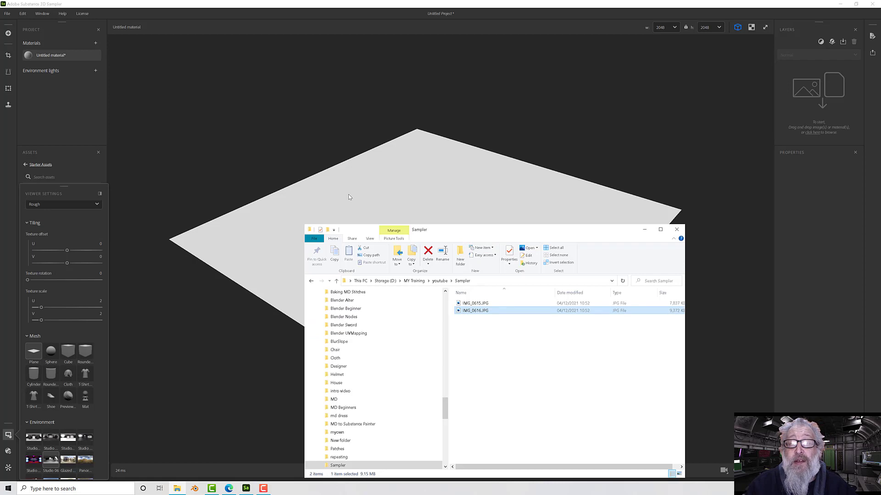
{"action": "left_click_drag", "start_coordinate": [499, 234], "coordinate": [374, 175]}
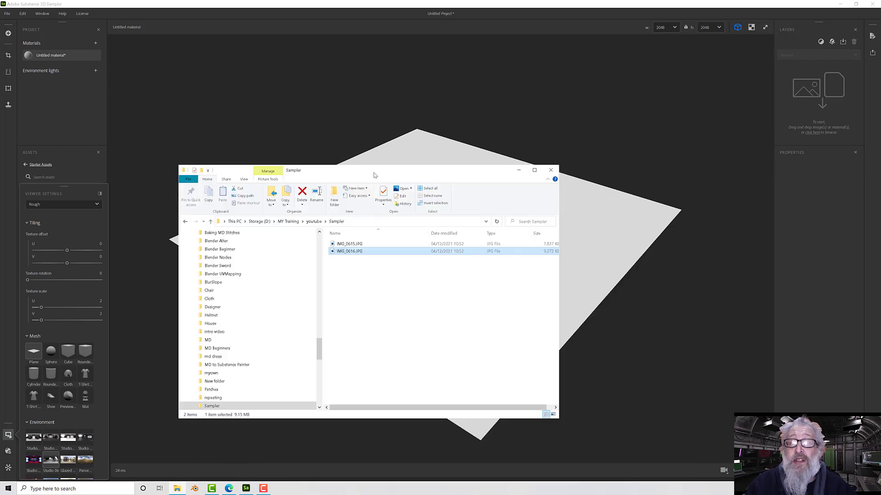
{"action": "left_click_drag", "start_coordinate": [364, 251], "coordinate": [813, 114]}
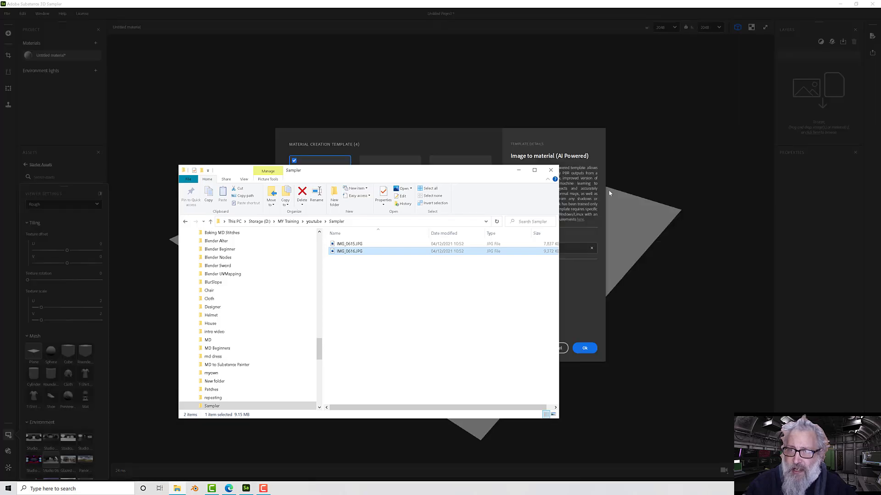
{"action": "left_click", "coordinate": [452, 145]}
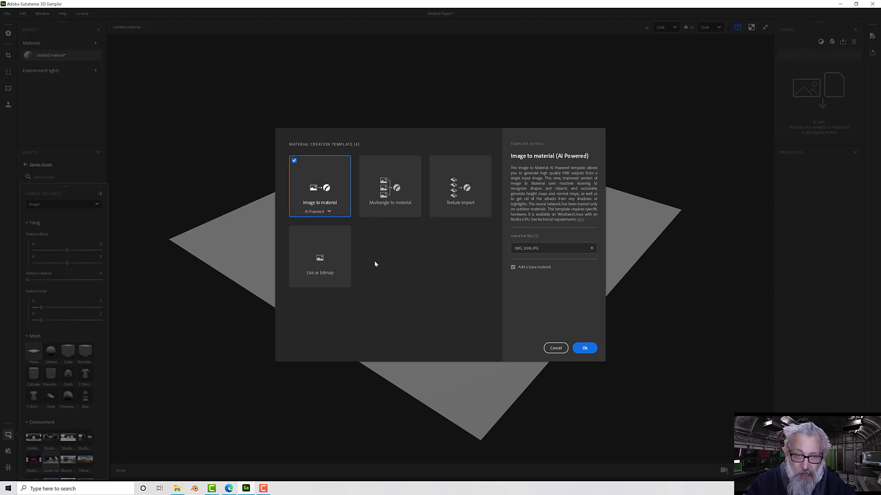
{"action": "left_click", "coordinate": [341, 266]}
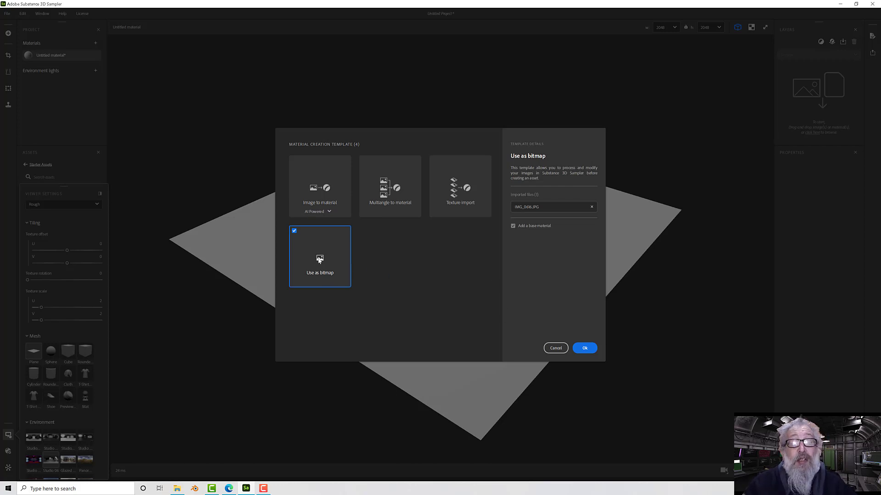
{"action": "left_click", "coordinate": [586, 347]}
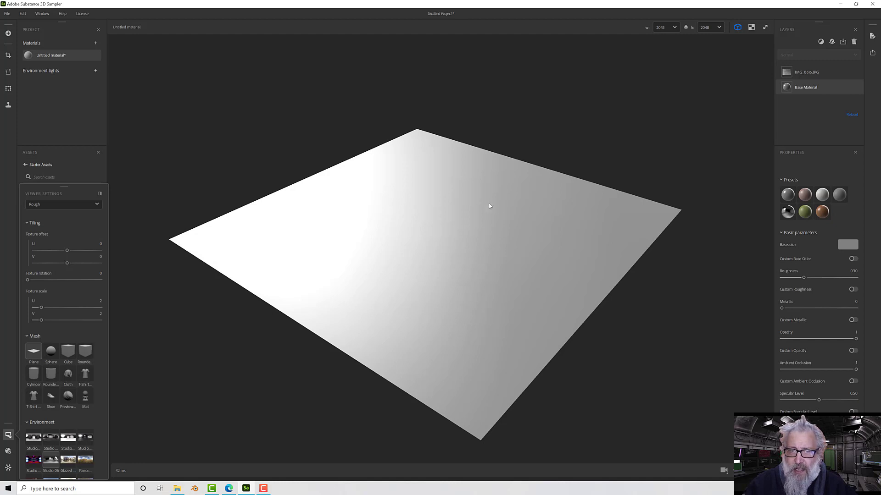
Step: Show the 2D view beside the 3D view and display the Scan 1 output of the IMG_0616.JPG layer
{"action": "mouse_move", "coordinate": [515, 216]}
{"action": "left_mouse_down"}
{"action": "mouse_move", "coordinate": [487, 198]}
{"action": "mouse_move", "coordinate": [540, 172]}
{"action": "left_mouse_up"}
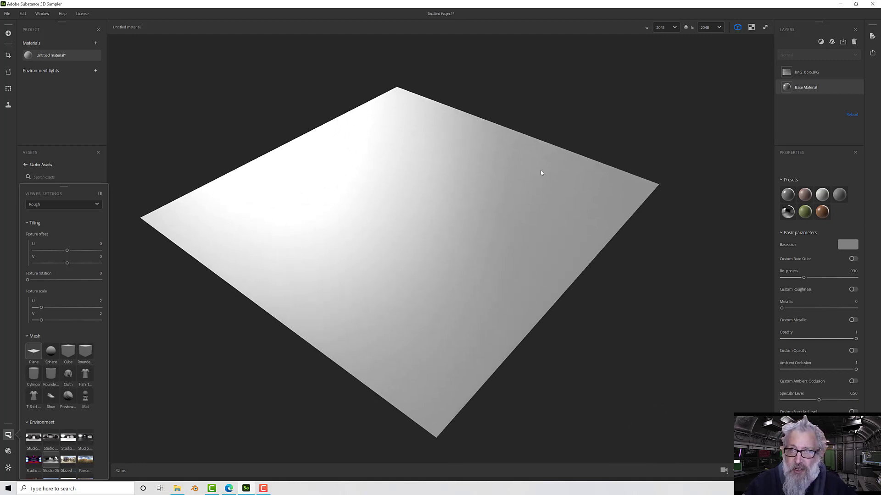
{"action": "left_click", "coordinate": [751, 28]}
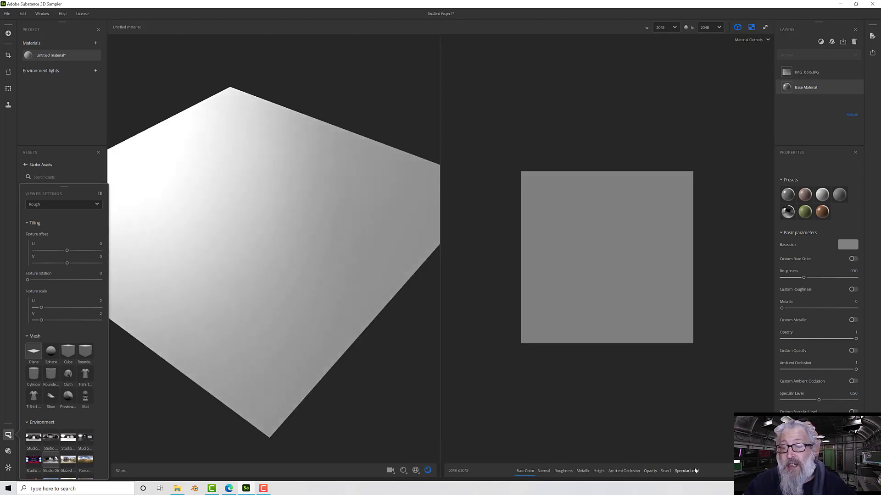
{"action": "left_click", "coordinate": [808, 72]}
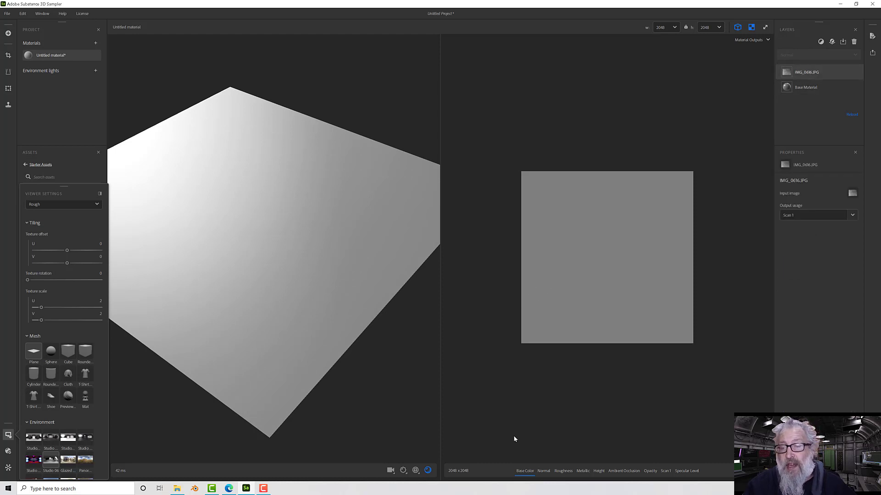
{"action": "left_click", "coordinate": [665, 471]}
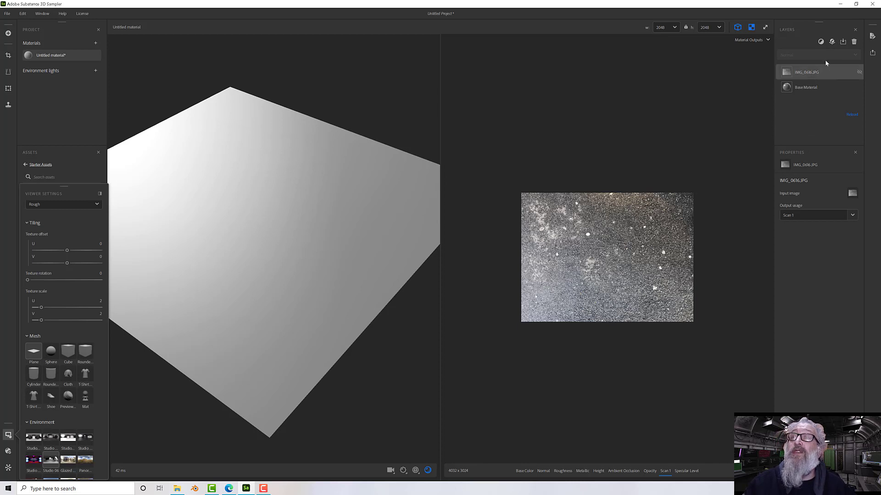
Step: Add a Crop filter above the IMG_0616.JPG layer
{"action": "left_click", "coordinate": [819, 42]}
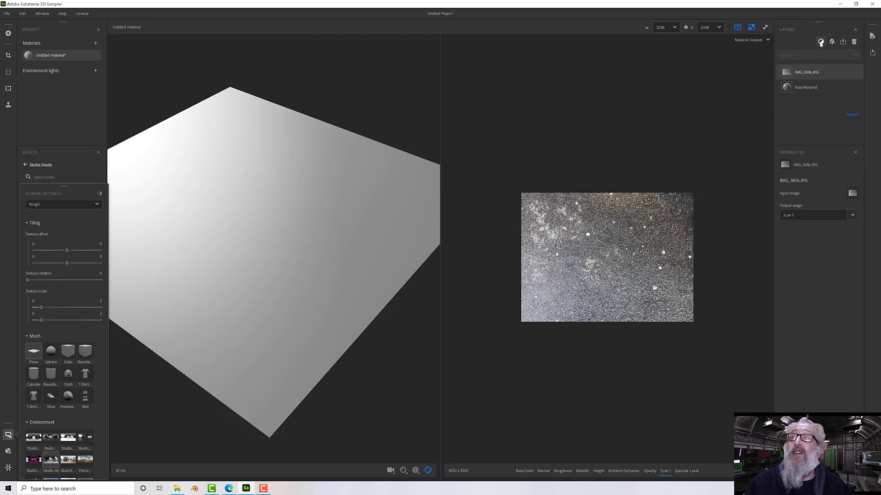
{"action": "type", "text": "crop"}
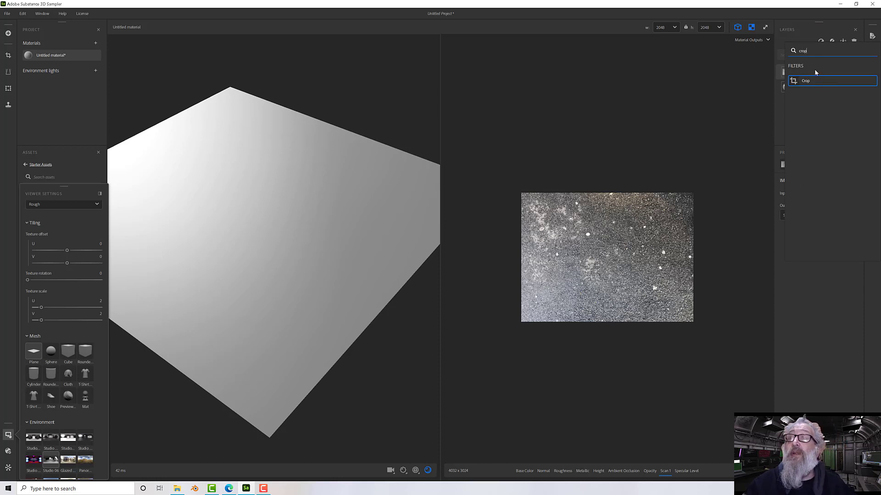
{"action": "left_click", "coordinate": [816, 80]}
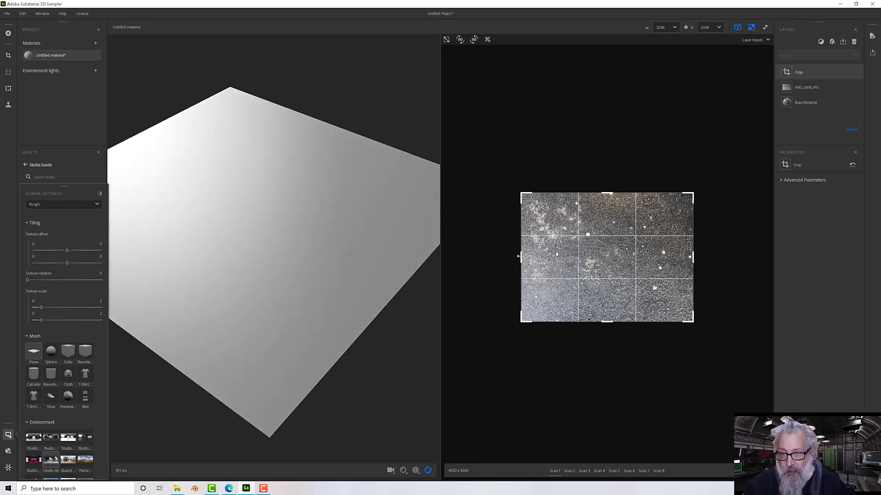
Step: Reduce the crop frame to a square area inside the photo, excluding the strip along its left side
{"action": "left_click_drag", "start_coordinate": [519, 258], "coordinate": [559, 261]}
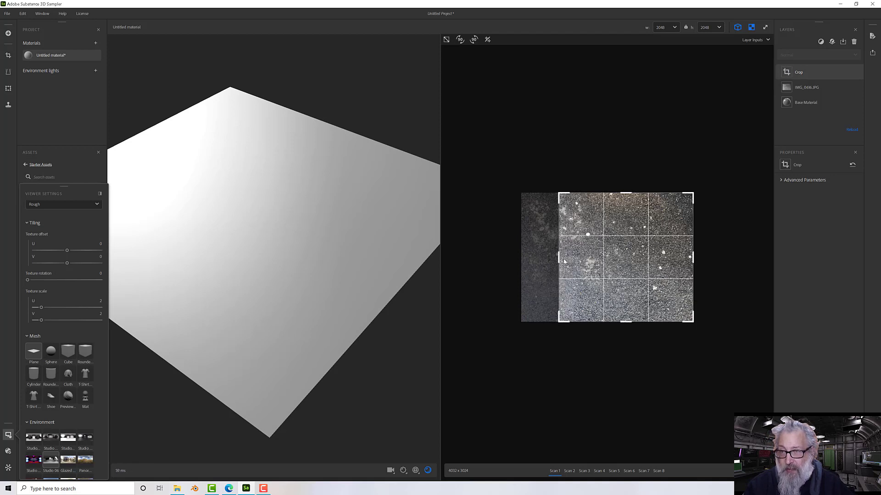
{"action": "left_click_drag", "start_coordinate": [558, 194], "coordinate": [563, 198]}
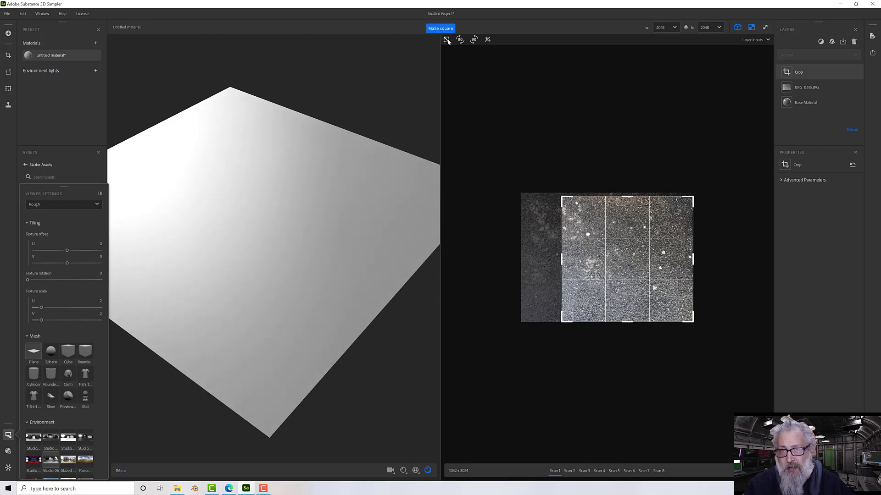
{"action": "left_click", "coordinate": [447, 40]}
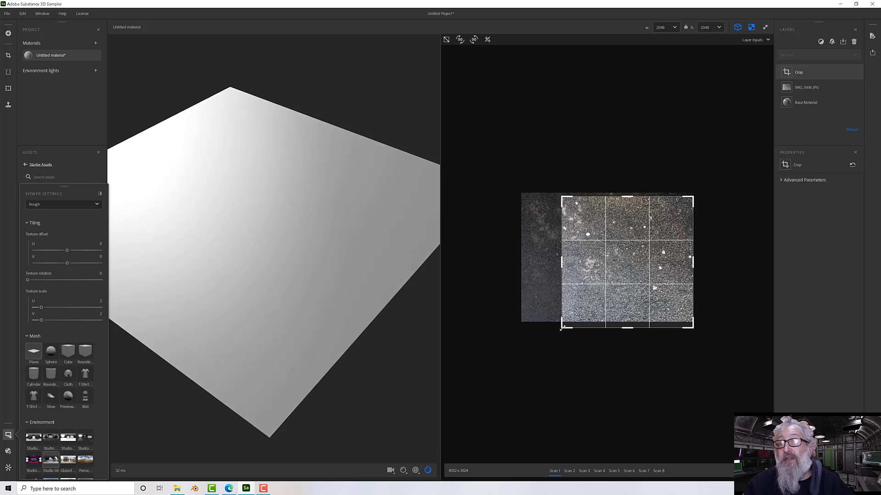
{"action": "left_click_drag", "start_coordinate": [561, 329], "coordinate": [572, 317]}
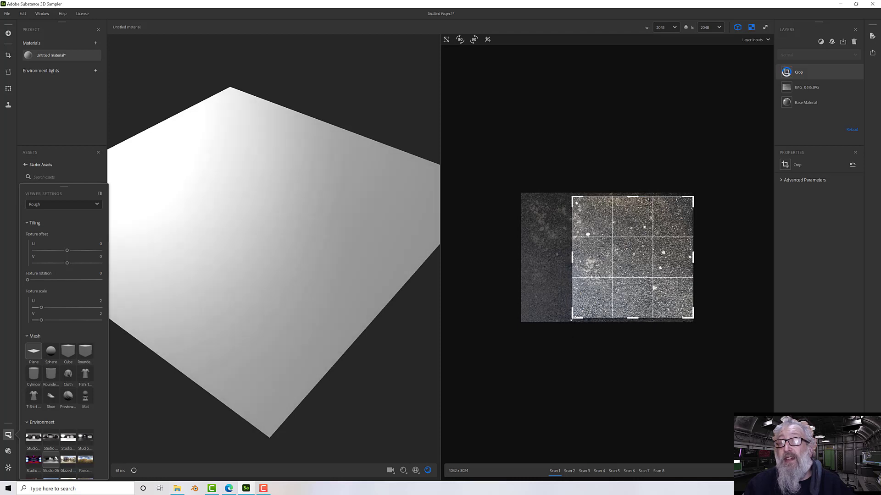
{"action": "left_click", "coordinate": [446, 41]}
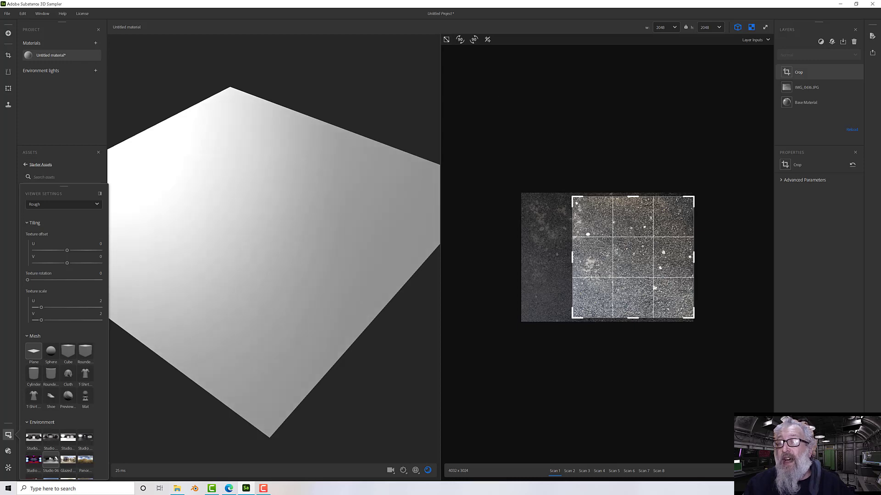
{"action": "scroll", "coordinate": [719, 294], "scroll_direction": "up", "scroll_amount": 4}
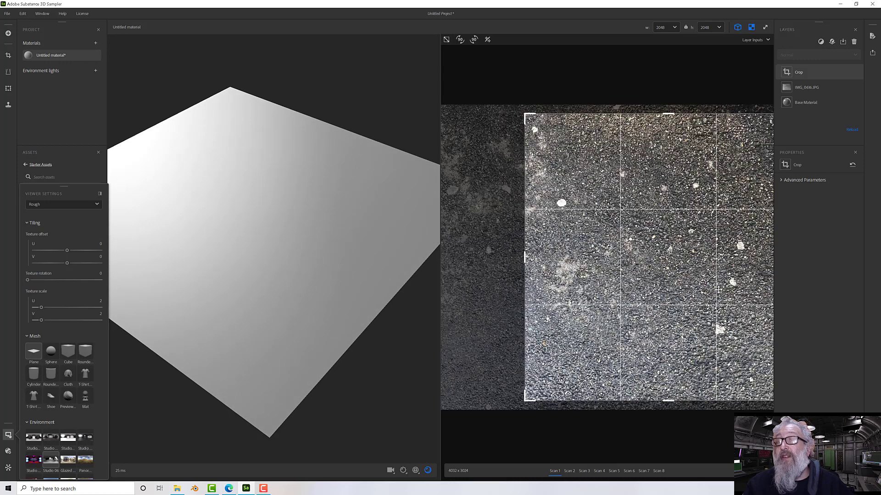
{"action": "scroll", "coordinate": [720, 290], "scroll_direction": "down", "scroll_amount": 2}
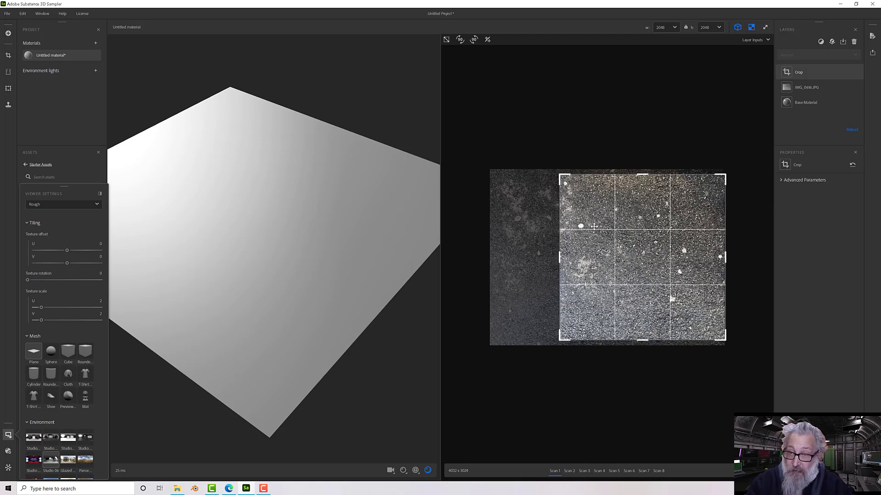
Step: Add an Image to Material (AI Powered) filter above the Crop layer
{"action": "left_click", "coordinate": [820, 42]}
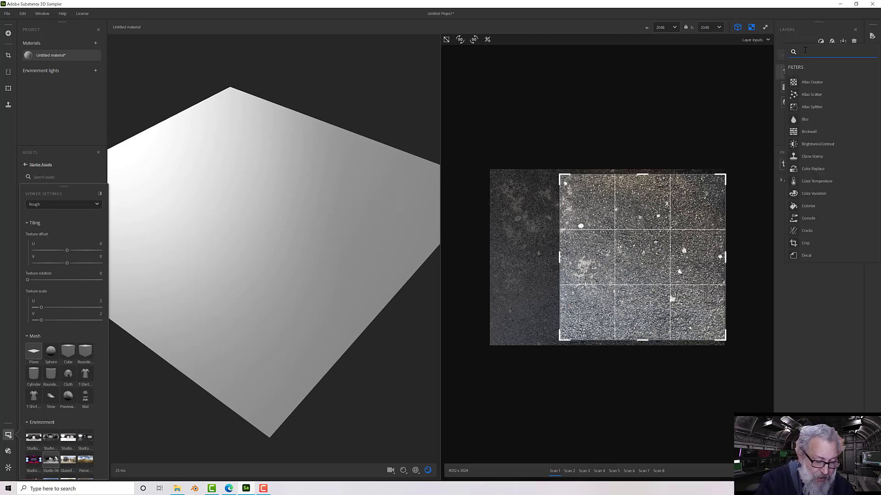
{"action": "type", "text": "to mater"}
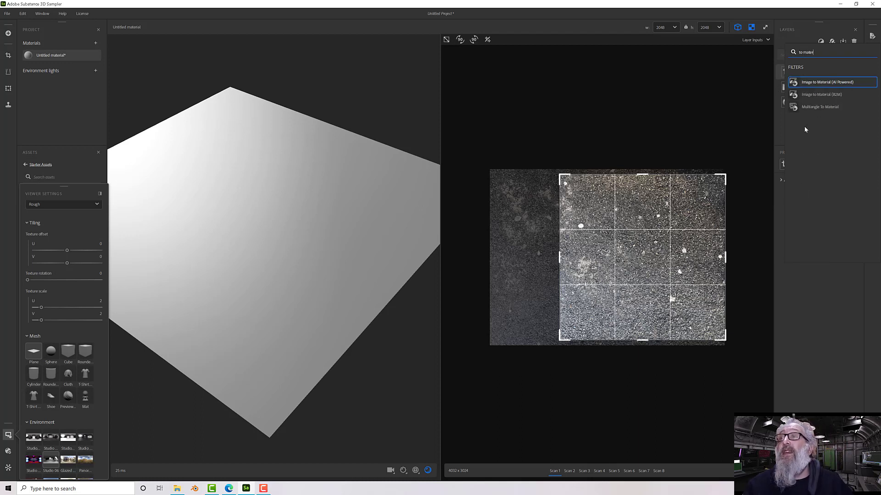
{"action": "left_click", "coordinate": [812, 85]}
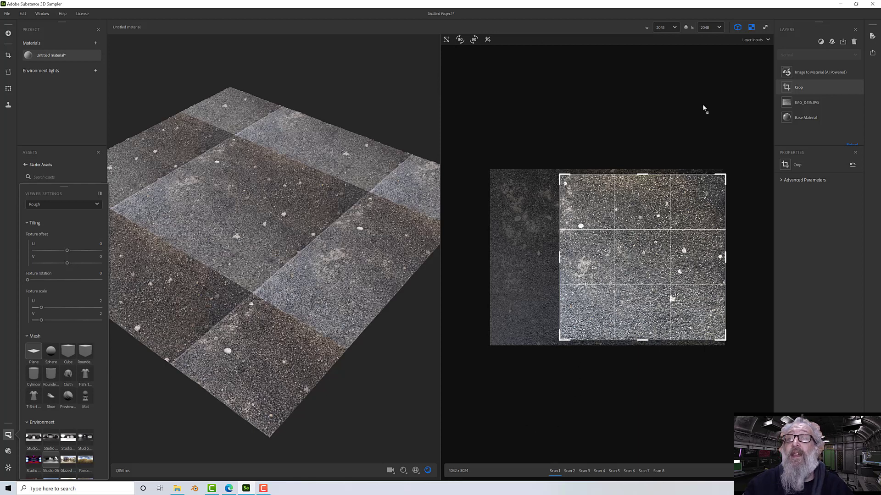
Step: Examine the Image to Material layer's outputs, from Base Color, Normal, Roughness, Metallic and Height through Ambient Occlusion, Opacity, Specular Level and Scan 1
{"action": "left_click", "coordinate": [816, 72]}
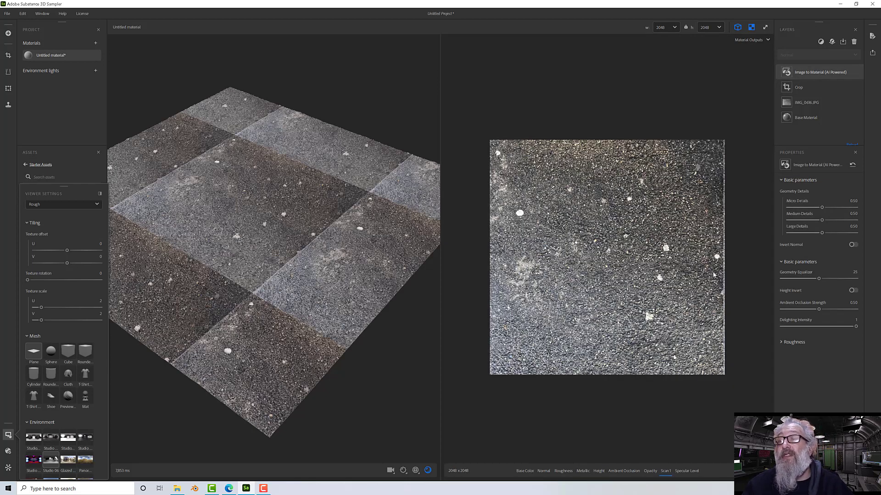
{"action": "left_click", "coordinate": [523, 472]}
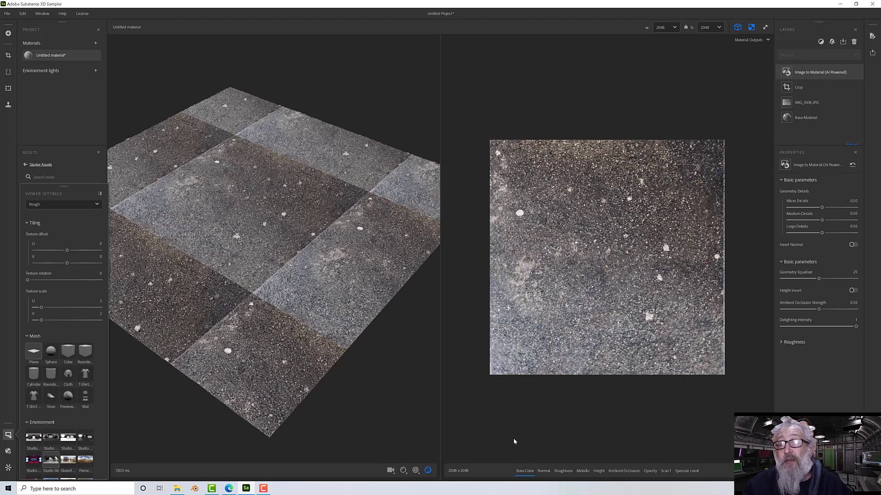
{"action": "left_click", "coordinate": [543, 471]}
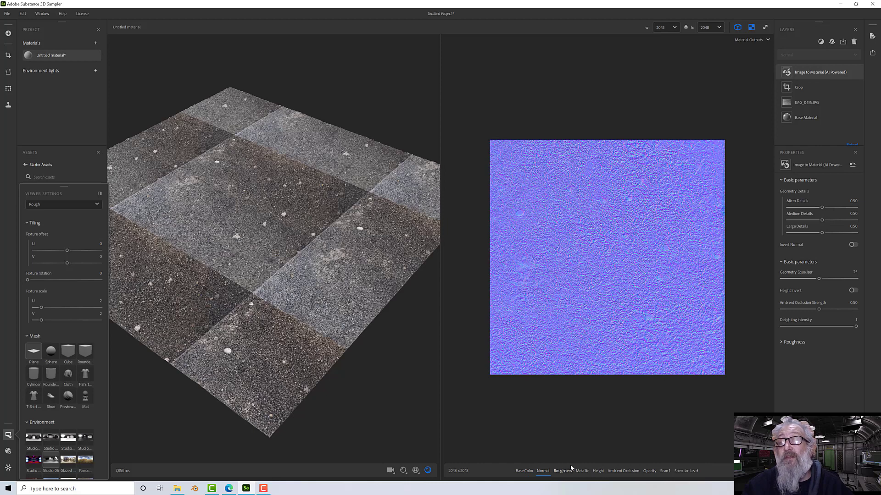
{"action": "left_click", "coordinate": [568, 471]}
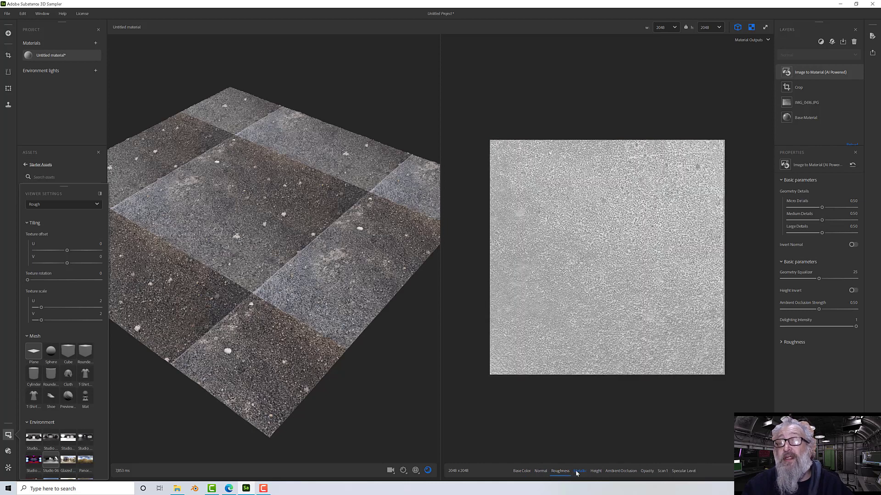
{"action": "left_click", "coordinate": [578, 471]}
{"action": "left_click", "coordinate": [596, 471]}
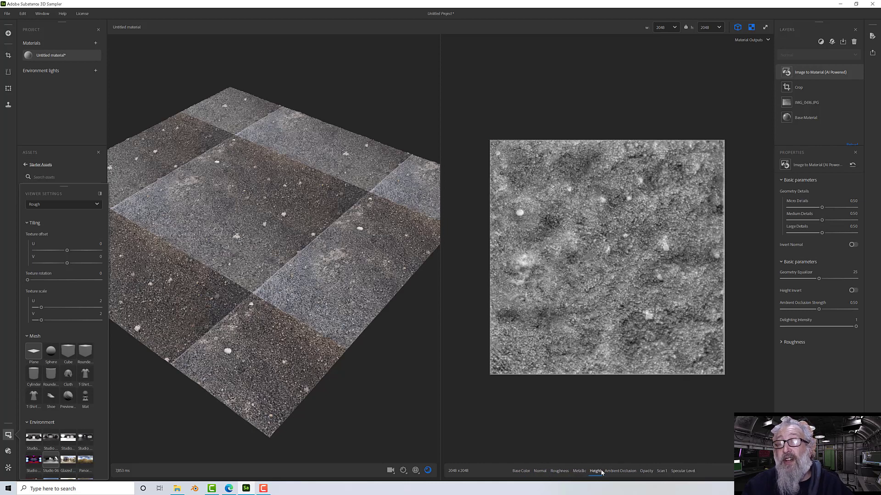
{"action": "left_click", "coordinate": [615, 471]}
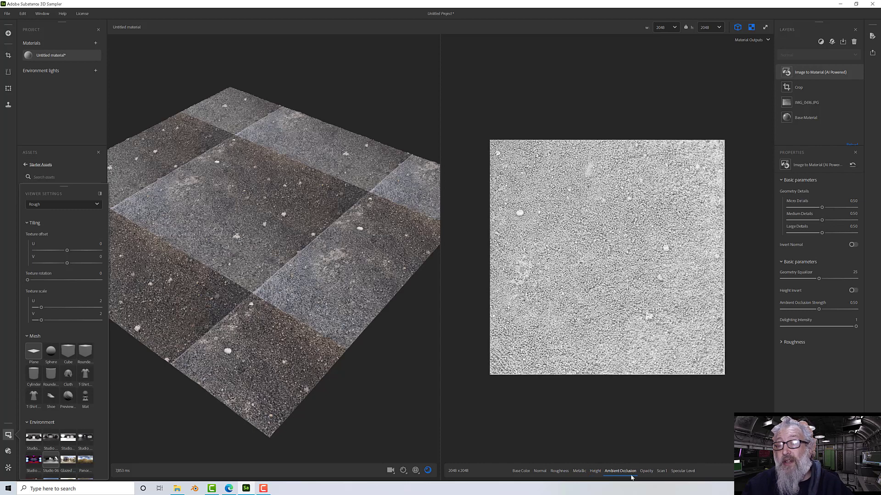
{"action": "left_click", "coordinate": [646, 472]}
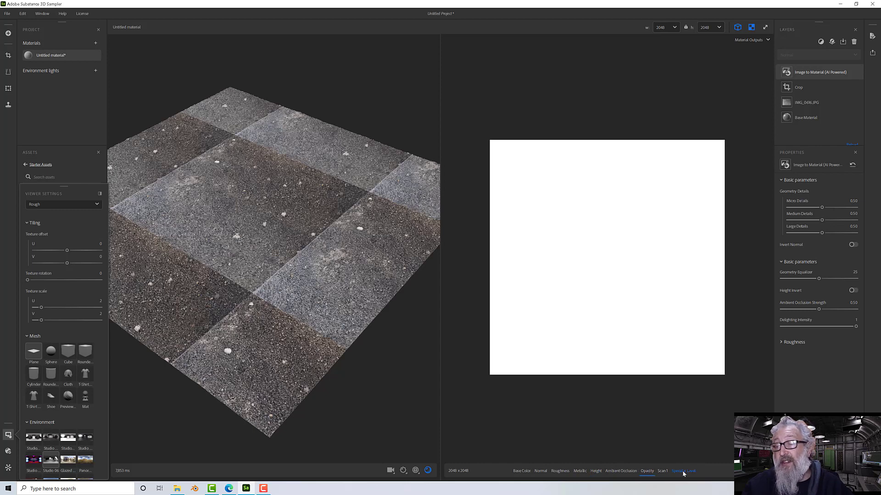
{"action": "left_click", "coordinate": [683, 472]}
{"action": "left_click", "coordinate": [662, 472]}
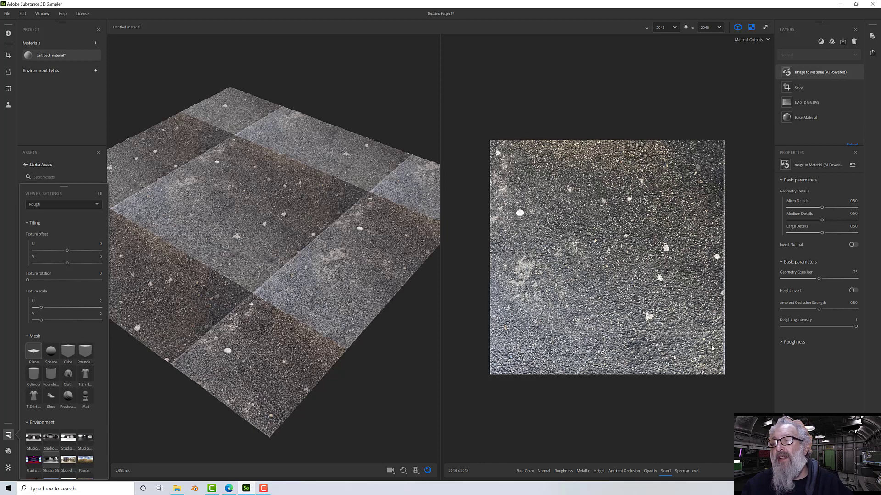
Step: Shrink the Crop layer's frame slightly from its lower-right corner to exclude the photo's edge, and reselect the Image to Material layer
{"action": "left_click", "coordinate": [801, 91]}
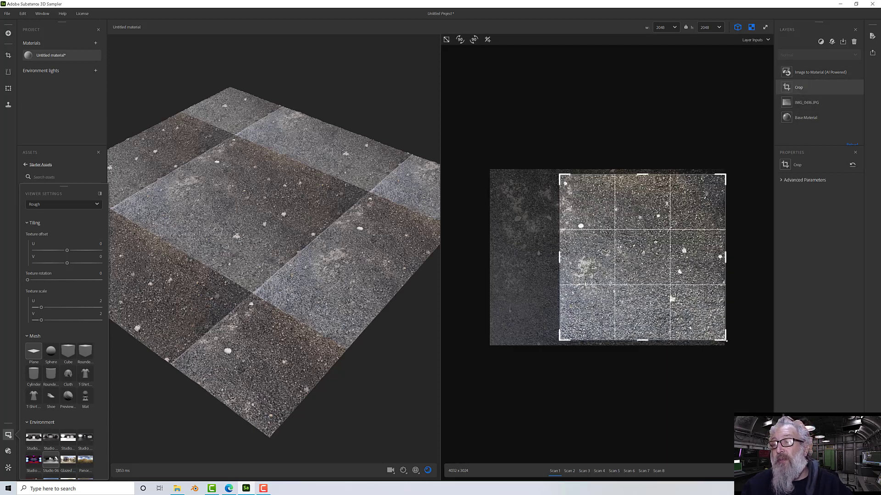
{"action": "left_click_drag", "start_coordinate": [726, 341], "coordinate": [721, 338]}
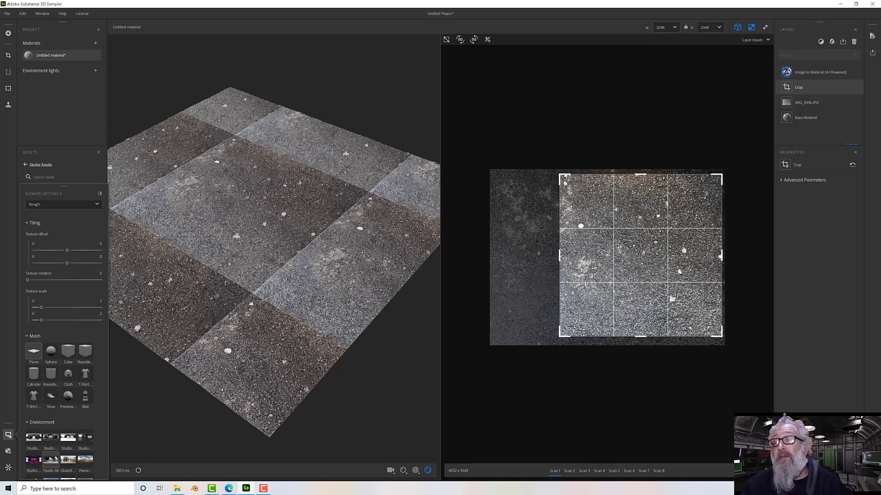
{"action": "scroll", "coordinate": [718, 194], "scroll_direction": "down", "scroll_amount": 1}
{"action": "scroll", "coordinate": [717, 194], "scroll_direction": "up", "scroll_amount": 4}
{"action": "scroll", "coordinate": [718, 194], "scroll_direction": "up", "scroll_amount": 2}
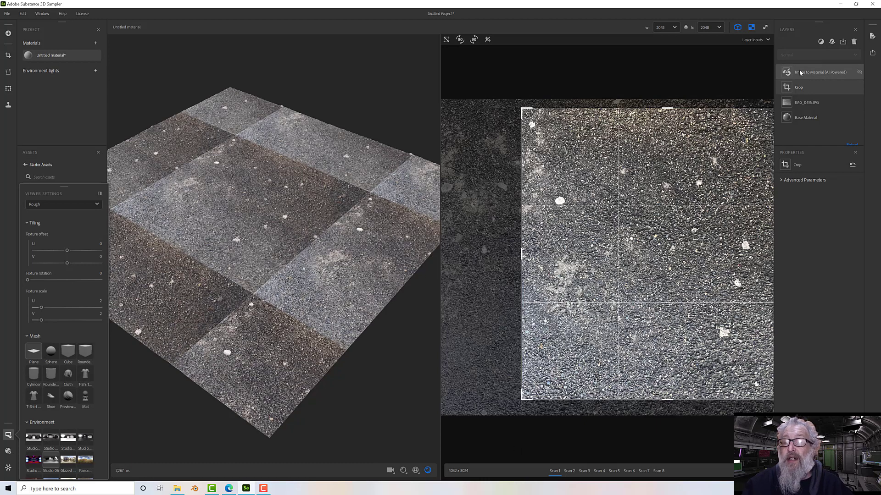
{"action": "left_click", "coordinate": [800, 73]}
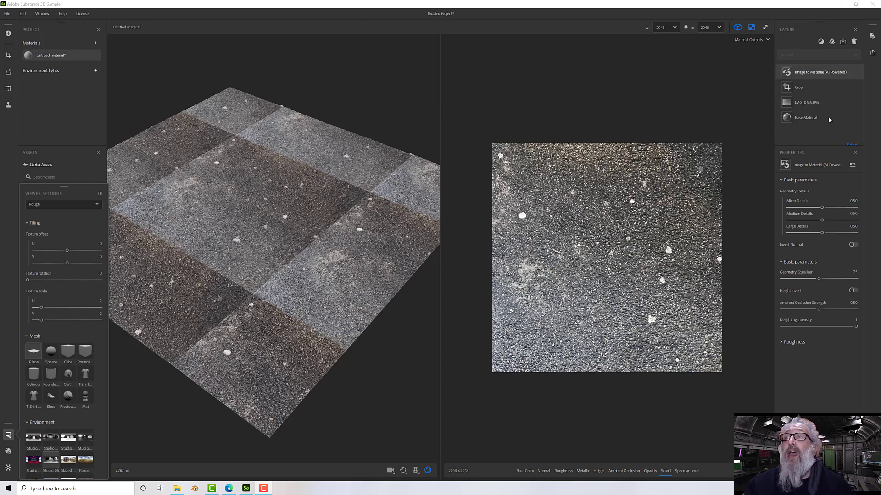
{"action": "left_click", "coordinate": [820, 87]}
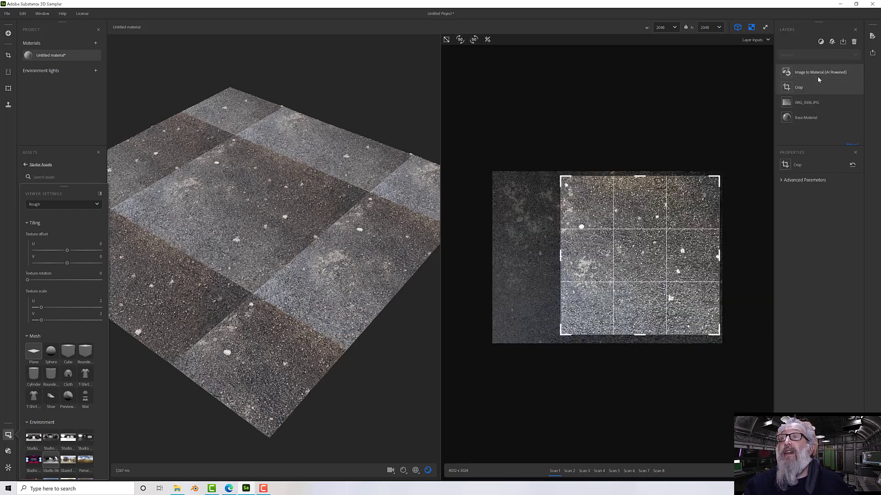
{"action": "left_click", "coordinate": [804, 73]}
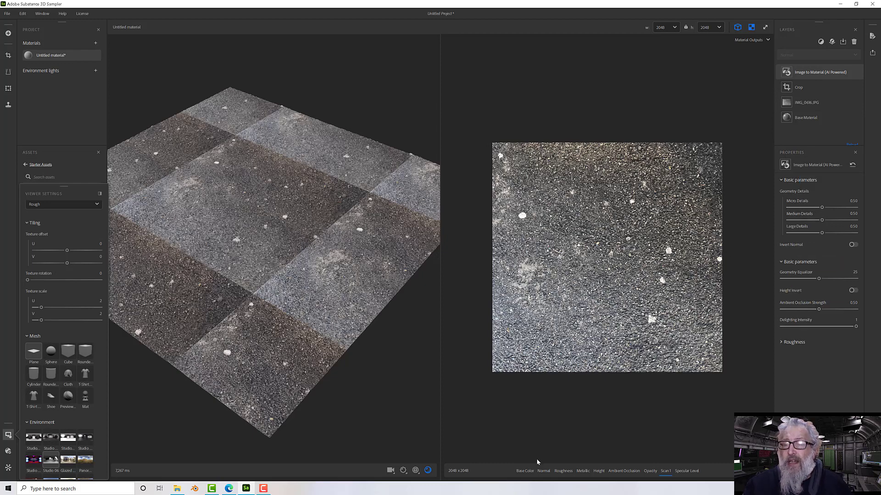
Step: Display the Normal output and set Micro Details to 0.13 after trying the values 0 and 1
{"action": "left_click", "coordinate": [545, 475]}
{"action": "scroll", "coordinate": [713, 284], "scroll_direction": "up", "scroll_amount": 4}
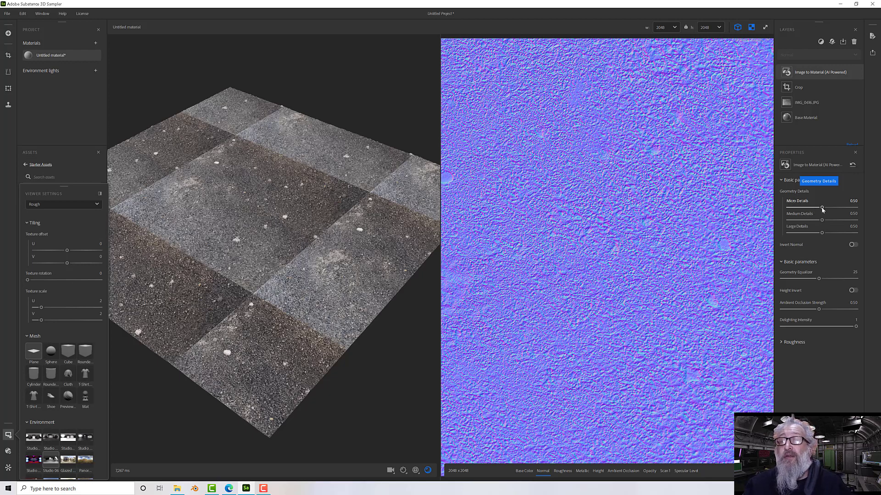
{"action": "left_click_drag", "start_coordinate": [822, 209], "coordinate": [784, 209]}
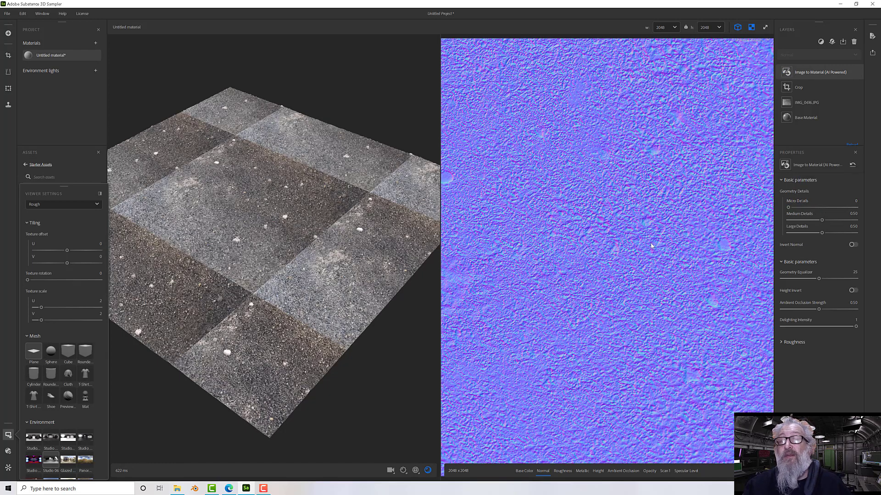
{"action": "left_click_drag", "start_coordinate": [788, 208], "coordinate": [868, 214]}
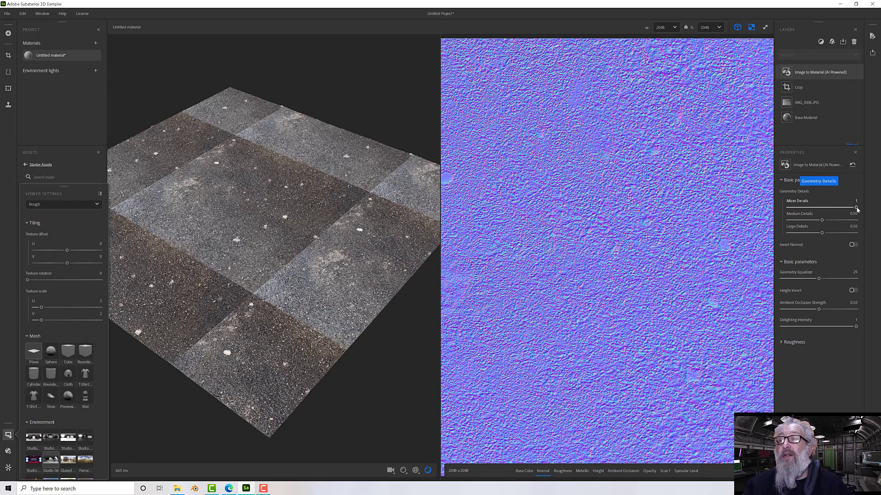
{"action": "left_click_drag", "start_coordinate": [855, 207], "coordinate": [798, 211]}
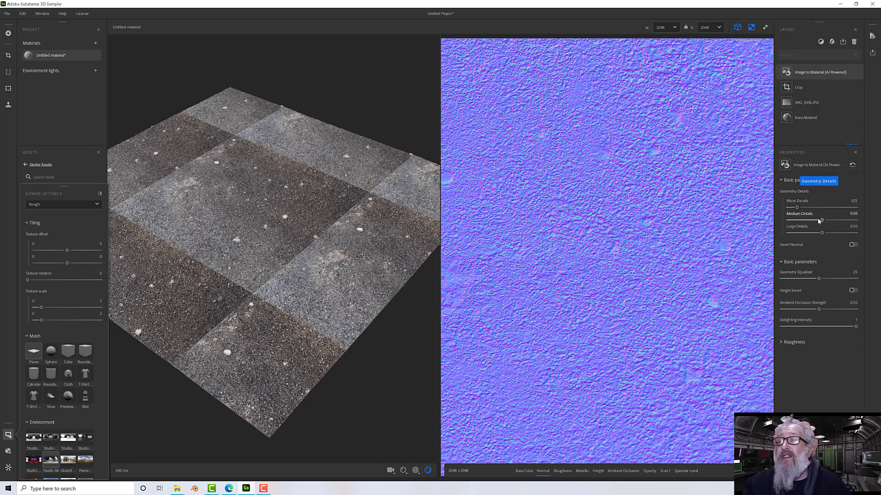
Step: Set Medium Details to 0.32 after comparing the surface at 0 and 1
{"action": "left_click_drag", "start_coordinate": [821, 222], "coordinate": [777, 220]}
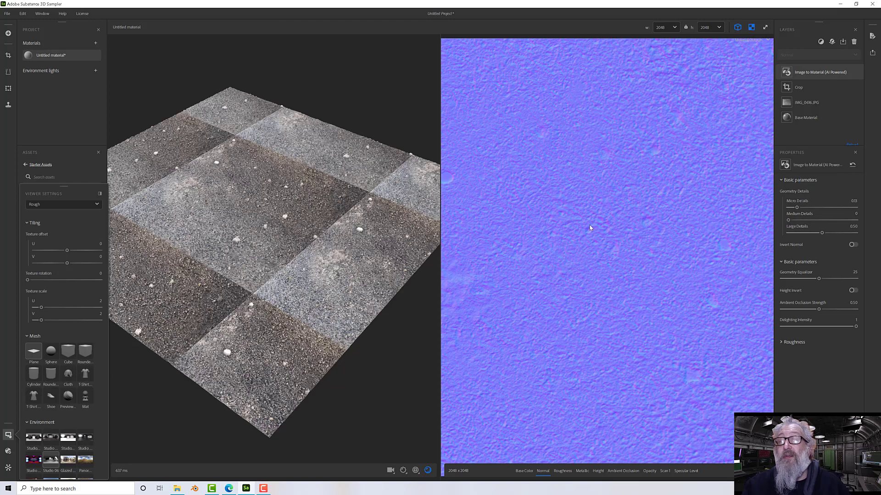
{"action": "scroll", "coordinate": [251, 260], "scroll_direction": "up", "scroll_amount": 5}
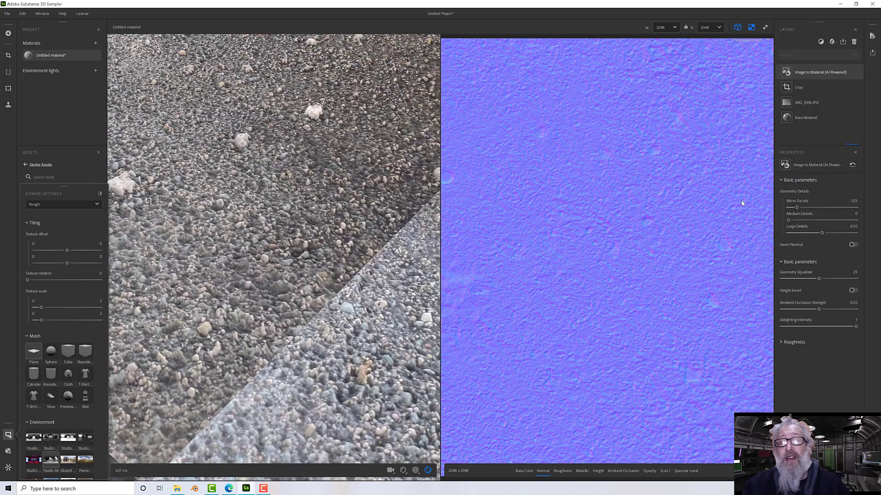
{"action": "left_click_drag", "start_coordinate": [789, 222], "coordinate": [856, 221]}
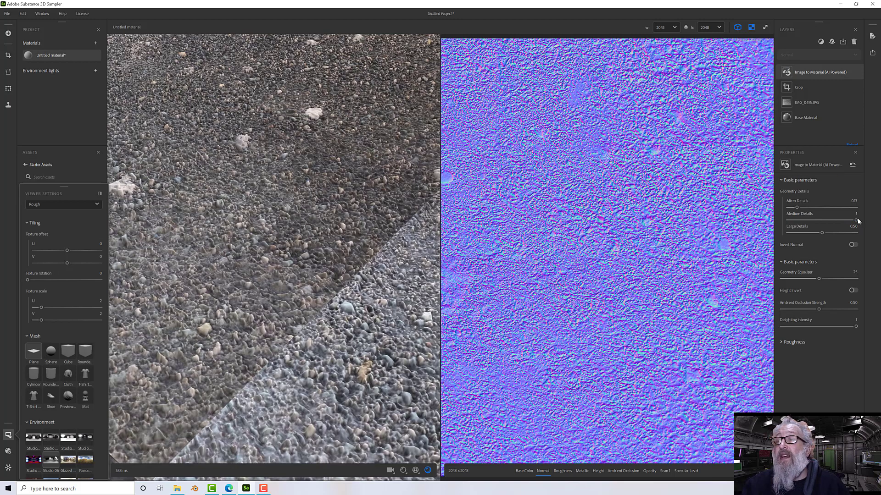
{"action": "left_click_drag", "start_coordinate": [856, 221], "coordinate": [810, 221]}
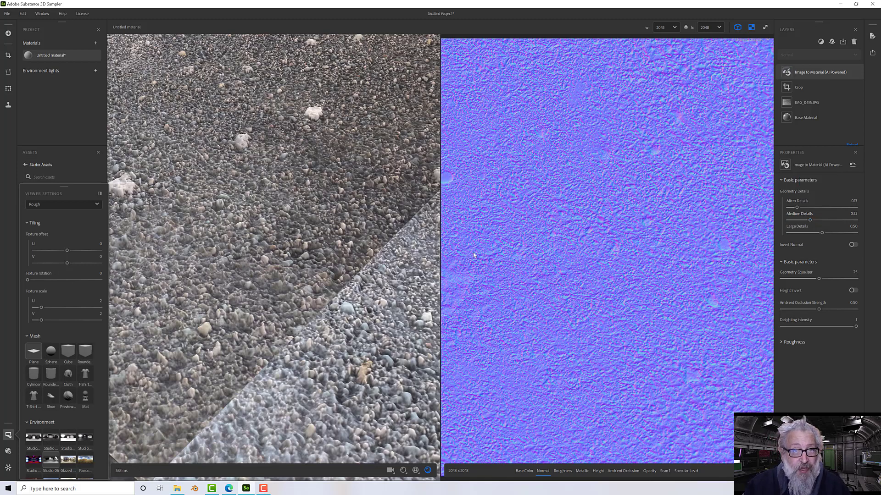
{"action": "scroll", "coordinate": [369, 252], "scroll_direction": "down", "scroll_amount": 3}
{"action": "scroll", "coordinate": [368, 252], "scroll_direction": "down", "scroll_amount": 1}
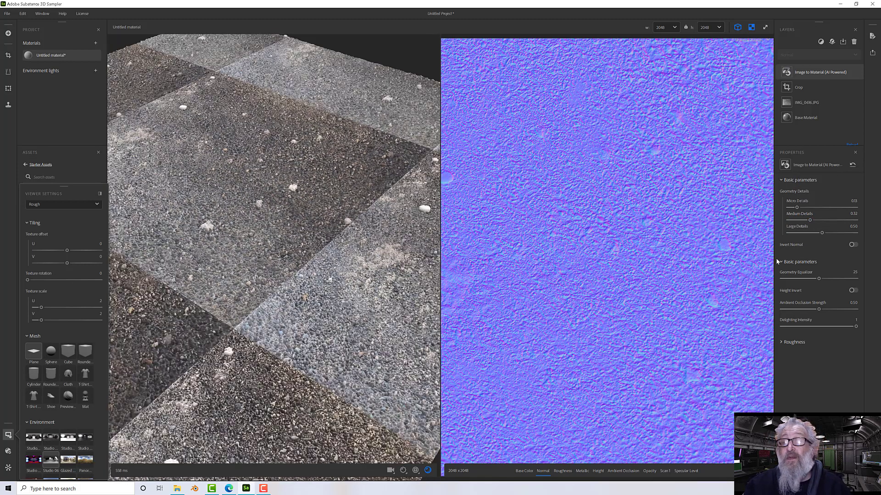
Step: Set Large Details to 1 and inspect the asphalt relief up close on the plane
{"action": "left_click_drag", "start_coordinate": [820, 233], "coordinate": [860, 237]}
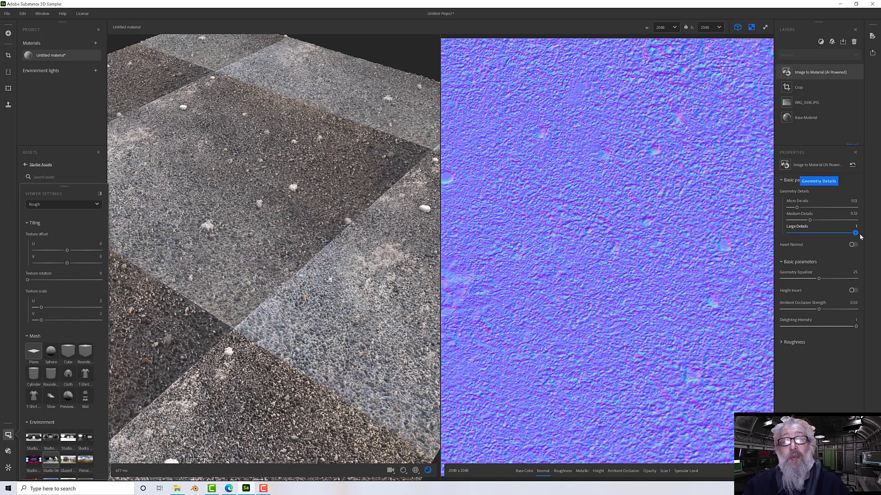
{"action": "scroll", "coordinate": [424, 218], "scroll_direction": "up", "scroll_amount": 2}
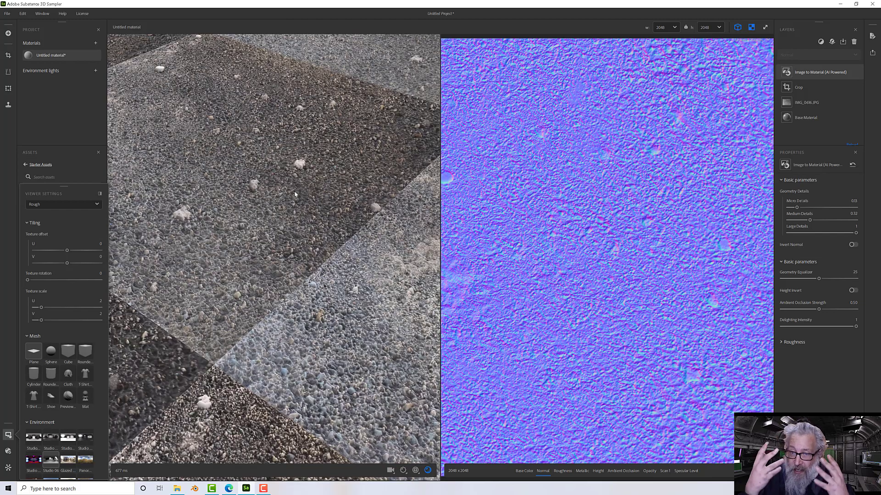
{"action": "left_click_drag", "start_coordinate": [295, 194], "coordinate": [289, 213]}
{"action": "scroll", "coordinate": [281, 237], "scroll_direction": "down", "scroll_amount": 5}
{"action": "scroll", "coordinate": [289, 214], "scroll_direction": "up", "scroll_amount": 3}
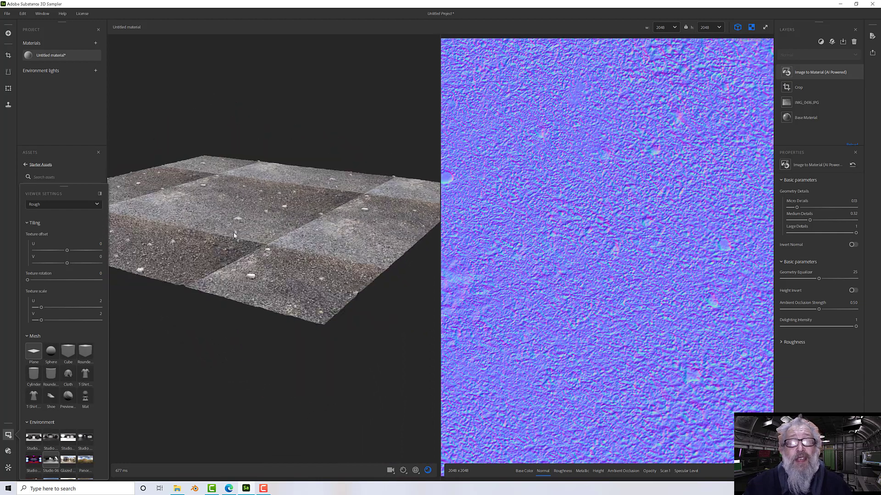
{"action": "scroll", "coordinate": [270, 234], "scroll_direction": "up", "scroll_amount": 6}
{"action": "left_click_drag", "start_coordinate": [264, 245], "coordinate": [283, 233]}
{"action": "left_click_drag", "start_coordinate": [288, 221], "coordinate": [286, 300]}
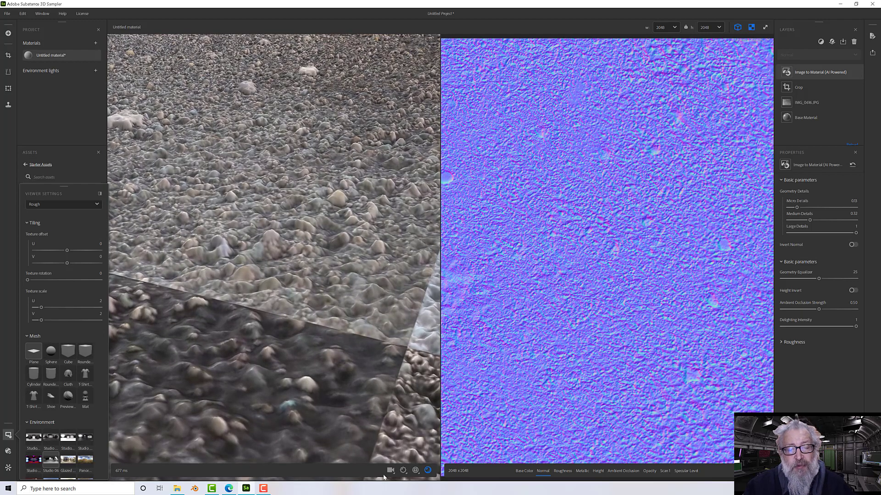
Step: Set the 3D view's displacement Height Scale to 0.1 and check the plane's surface from several distances
{"action": "left_click", "coordinate": [403, 471]}
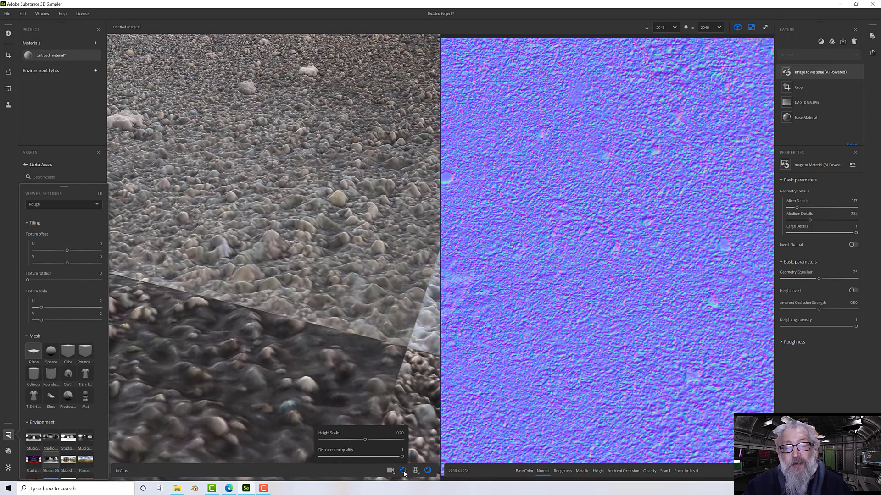
{"action": "left_click", "coordinate": [400, 434]}
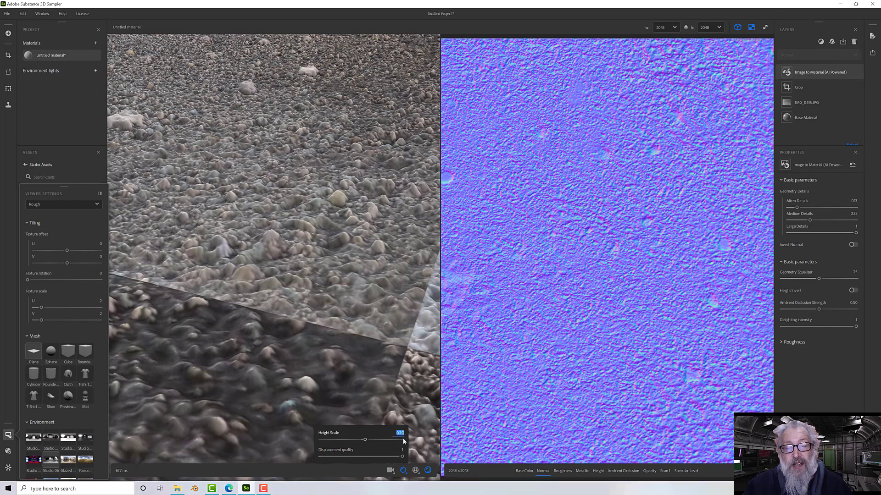
{"action": "type", "text": "0"}
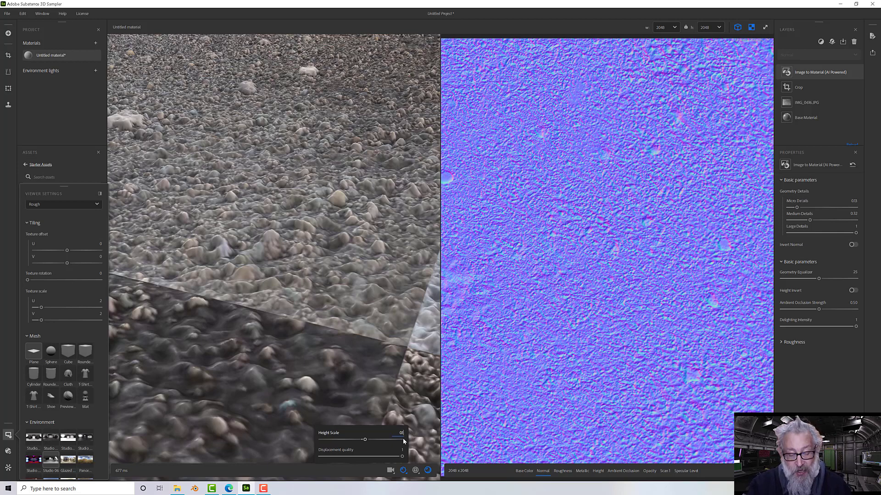
{"action": "type", "text": ".1"}
{"action": "key", "text": "Return"}
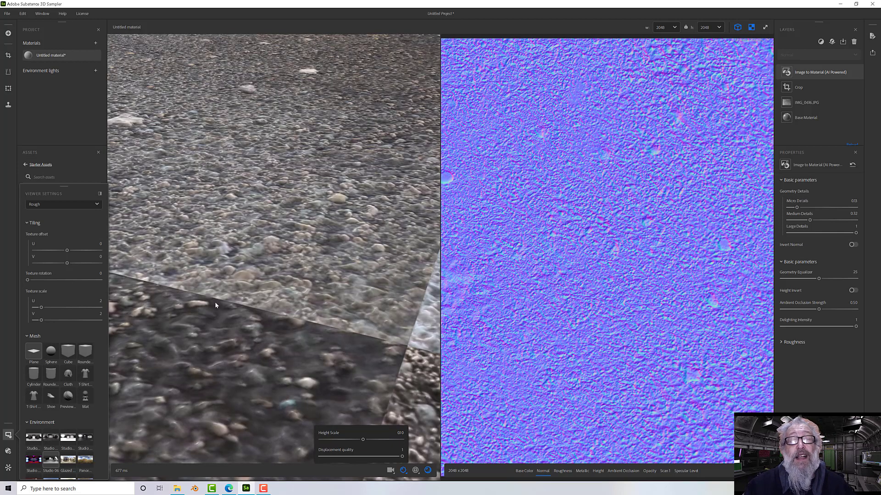
{"action": "scroll", "coordinate": [248, 266], "scroll_direction": "down", "scroll_amount": 5}
{"action": "mouse_move", "coordinate": [257, 286]}
{"action": "left_mouse_down"}
{"action": "mouse_move", "coordinate": [243, 256]}
{"action": "mouse_move", "coordinate": [263, 291]}
{"action": "left_mouse_up"}
{"action": "scroll", "coordinate": [264, 292], "scroll_direction": "down", "scroll_amount": 3}
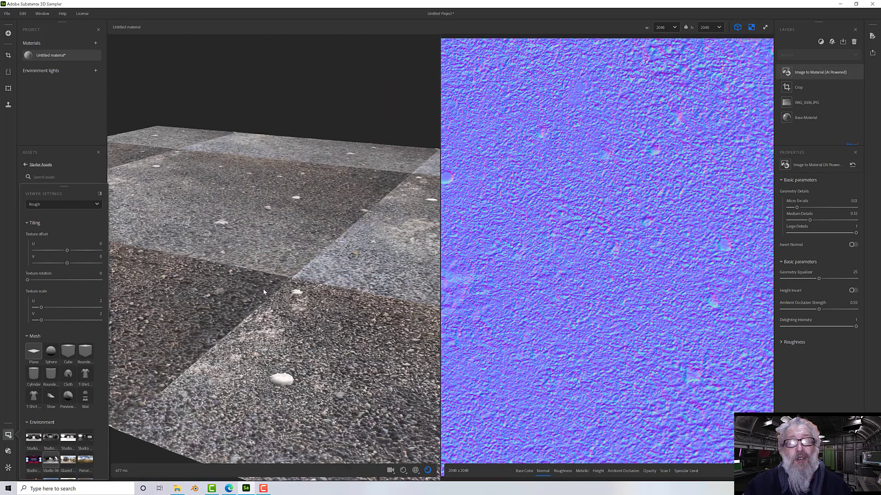
{"action": "scroll", "coordinate": [264, 291], "scroll_direction": "down", "scroll_amount": 4}
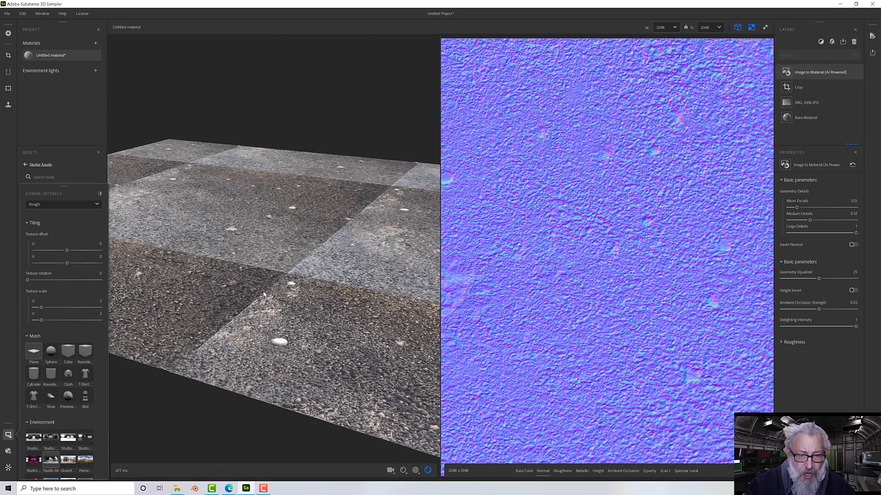
{"action": "left_click_drag", "start_coordinate": [264, 292], "coordinate": [275, 318]}
{"action": "scroll", "coordinate": [275, 319], "scroll_direction": "up", "scroll_amount": 3}
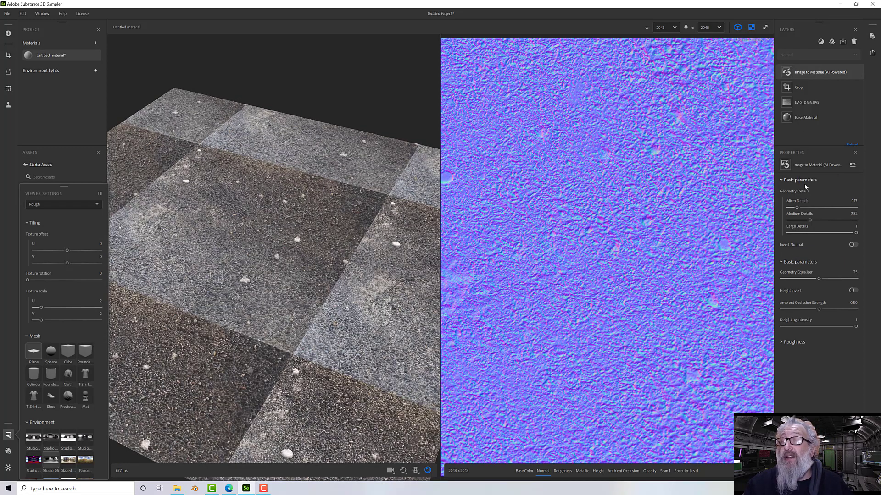
Step: Try Invert Normal and switch it back off, and set the Geometry Equalizer to 25.63
{"action": "left_click", "coordinate": [854, 245]}
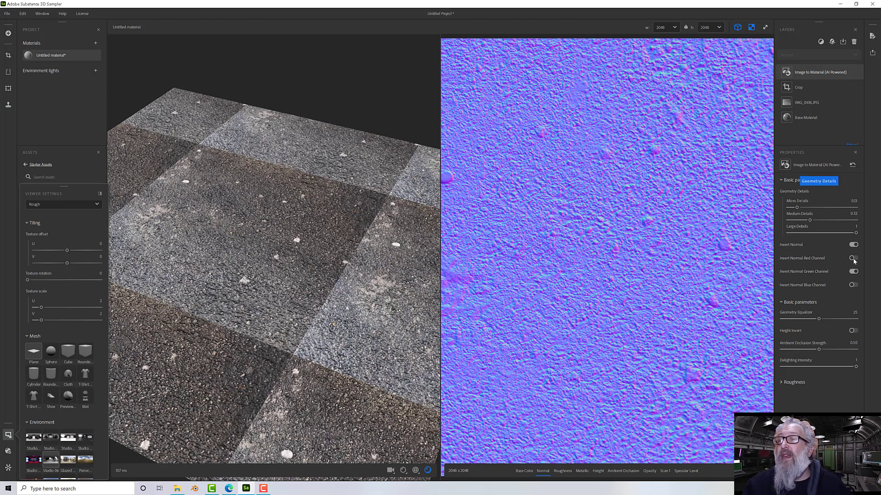
{"action": "left_click", "coordinate": [853, 244]}
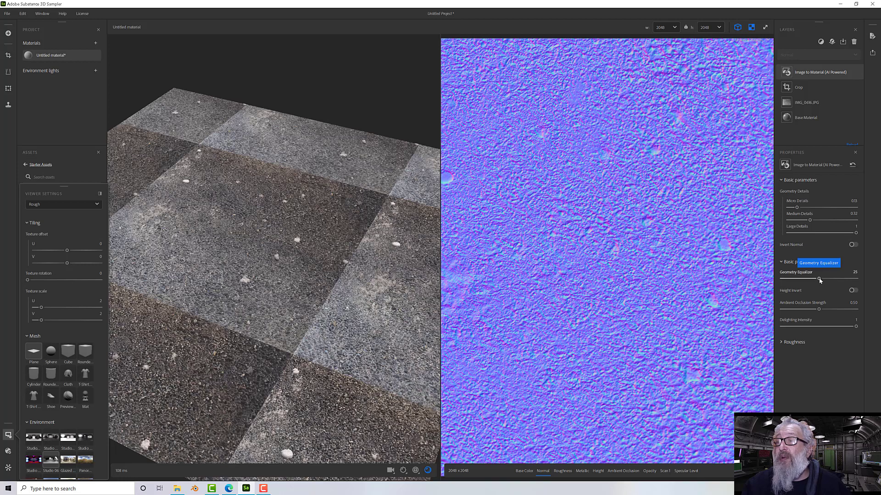
{"action": "mouse_move", "coordinate": [818, 279]}
{"action": "left_mouse_down"}
{"action": "mouse_move", "coordinate": [856, 280]}
{"action": "mouse_move", "coordinate": [789, 283]}
{"action": "mouse_move", "coordinate": [820, 284]}
{"action": "left_mouse_up"}
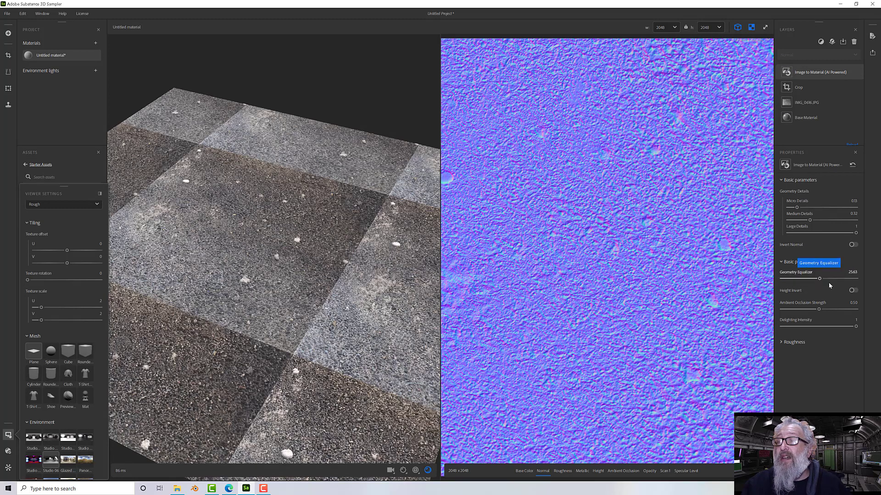
{"action": "left_click", "coordinate": [853, 273]}
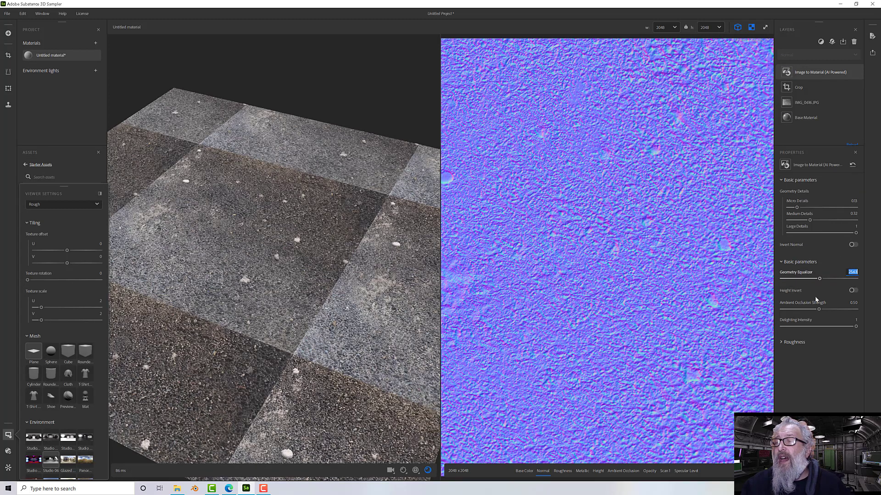
Step: Try Height Invert, inspect the asphalt surface up close, and switch the inversion back off
{"action": "left_click", "coordinate": [852, 291]}
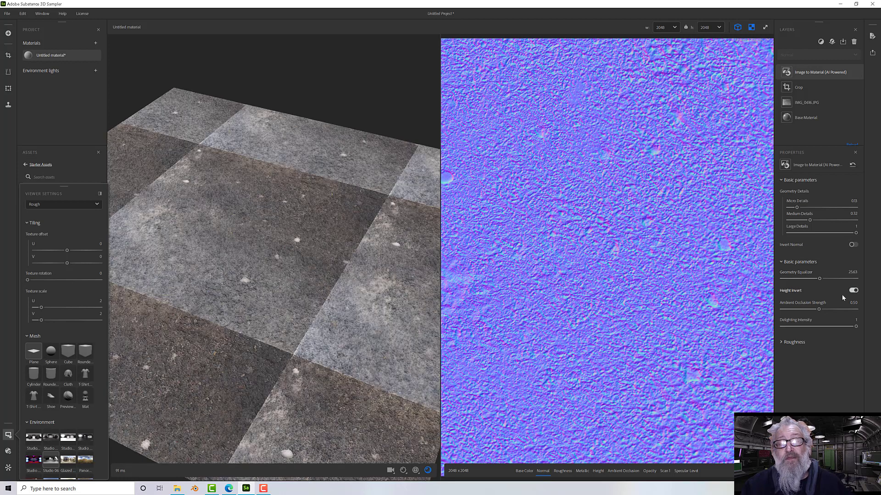
{"action": "scroll", "coordinate": [341, 313], "scroll_direction": "up", "scroll_amount": 3}
{"action": "scroll", "coordinate": [340, 313], "scroll_direction": "up", "scroll_amount": 2}
{"action": "left_click_drag", "start_coordinate": [340, 312], "coordinate": [356, 293]}
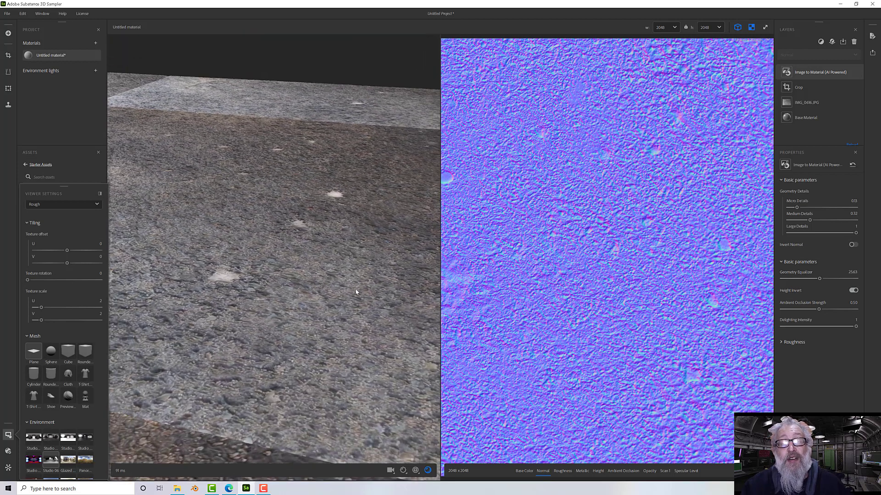
{"action": "left_click", "coordinate": [853, 291]}
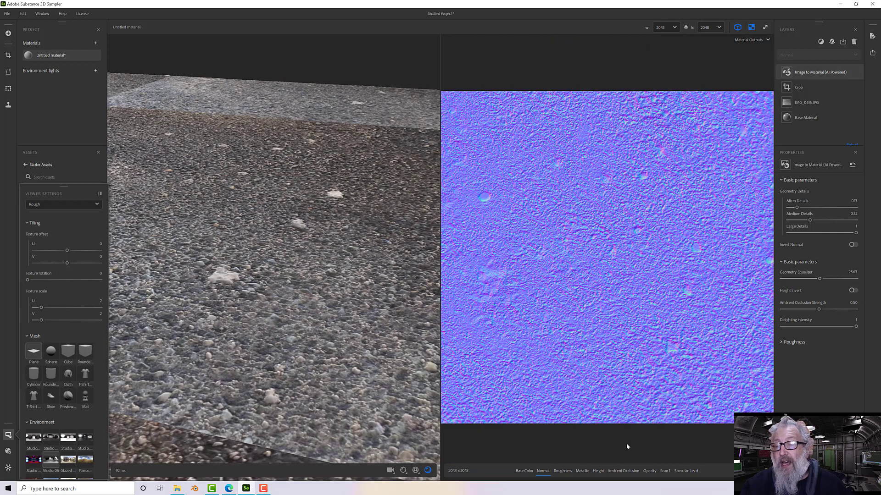
Step: Display the ambient occlusion map, examine it up close, and set the Ambient Occlusion Strength to 0.51
{"action": "left_click", "coordinate": [620, 471]}
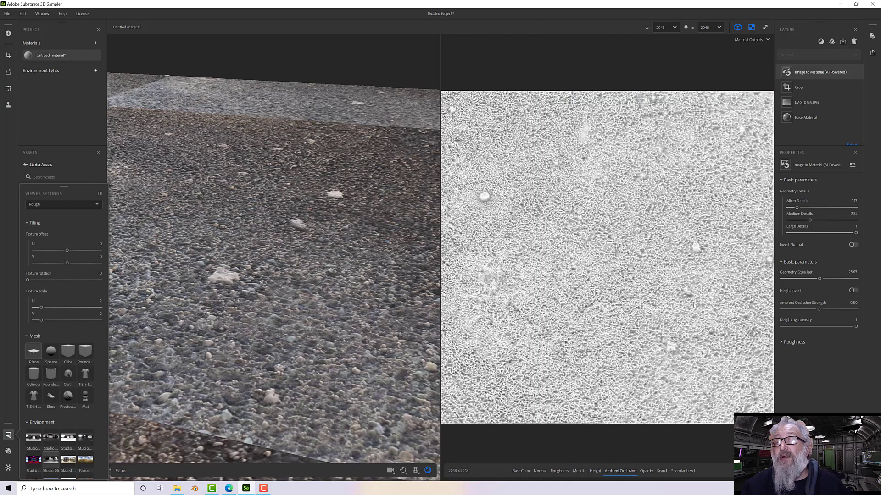
{"action": "scroll", "coordinate": [697, 306], "scroll_direction": "up", "scroll_amount": 4}
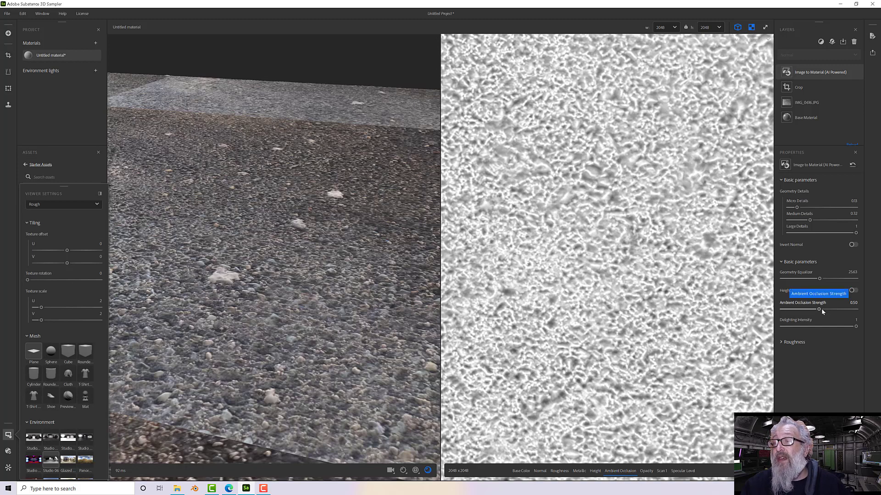
{"action": "mouse_move", "coordinate": [819, 309]}
{"action": "left_mouse_down"}
{"action": "mouse_move", "coordinate": [788, 310]}
{"action": "mouse_move", "coordinate": [861, 313]}
{"action": "mouse_move", "coordinate": [819, 313]}
{"action": "left_mouse_up"}
Step: Inspect the asphalt plane from several distances and compare the Scan 1 and Base Color maps
{"action": "left_click_drag", "start_coordinate": [294, 340], "coordinate": [301, 359]}
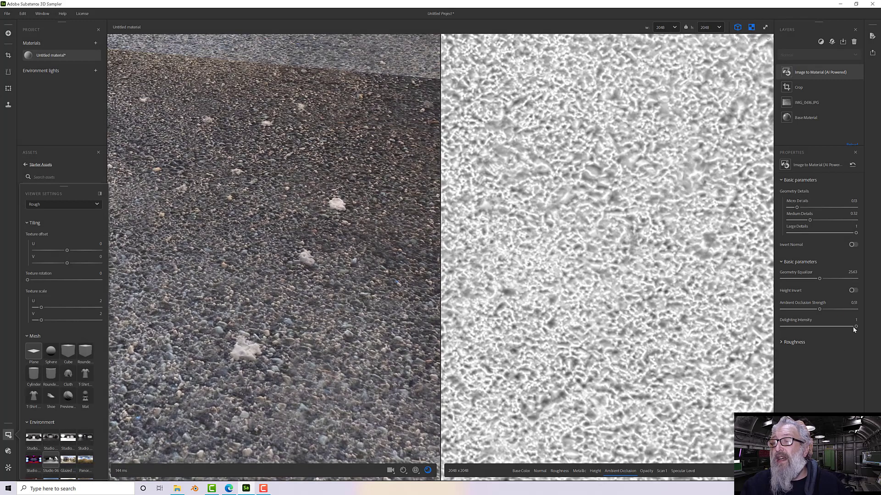
{"action": "scroll", "coordinate": [363, 345], "scroll_direction": "down", "scroll_amount": 2}
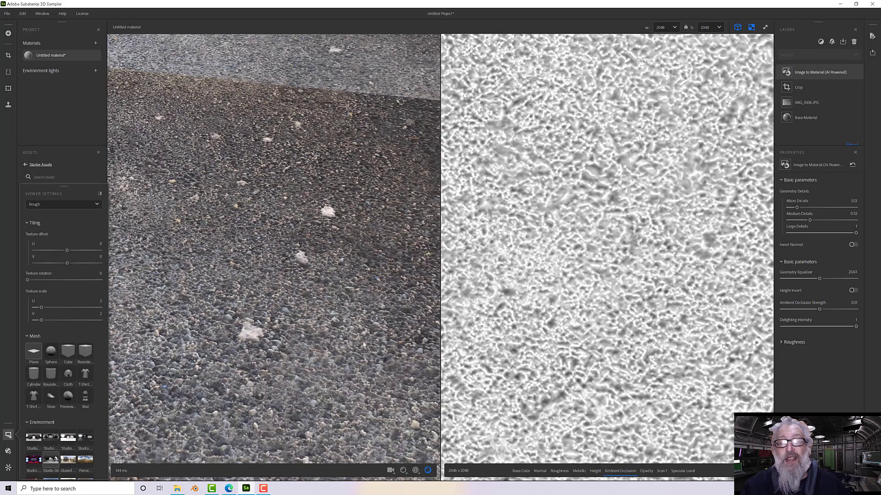
{"action": "scroll", "coordinate": [363, 345], "scroll_direction": "up", "scroll_amount": 1}
{"action": "scroll", "coordinate": [362, 345], "scroll_direction": "down", "scroll_amount": 4}
{"action": "left_click_drag", "start_coordinate": [362, 345], "coordinate": [402, 349]}
{"action": "scroll", "coordinate": [530, 348], "scroll_direction": "down", "scroll_amount": 4}
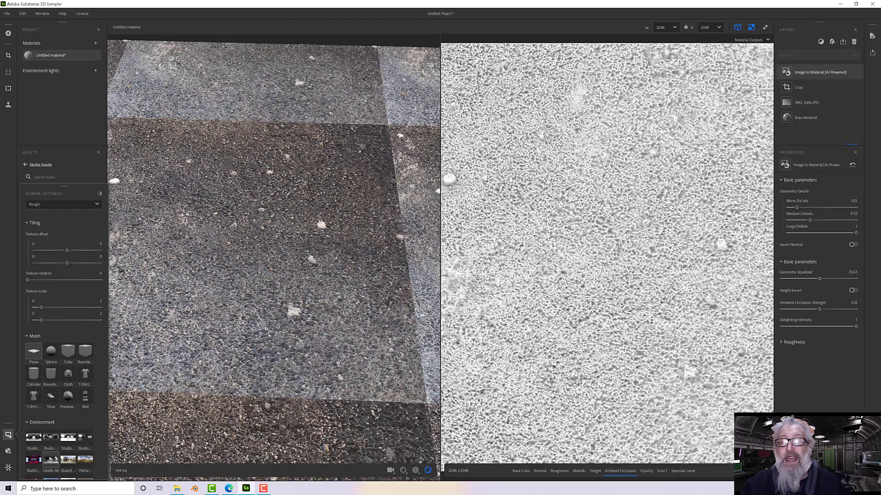
{"action": "left_click", "coordinate": [662, 471]}
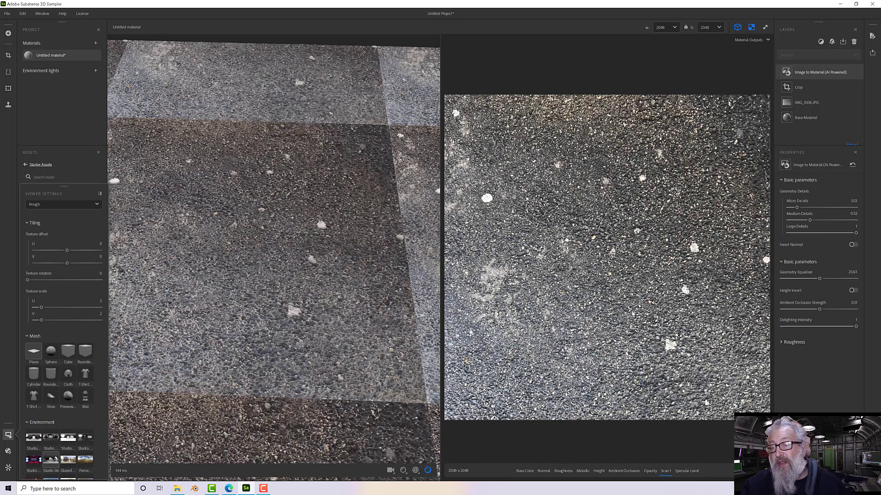
{"action": "left_click", "coordinate": [525, 471]}
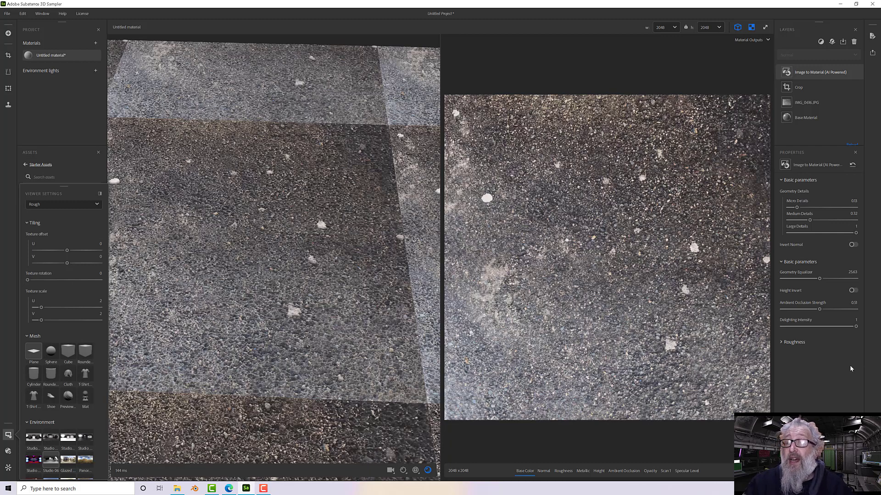
Step: Display the roughness map and try a Roughness Base Value of 1 with Variations at 0
{"action": "left_click", "coordinate": [786, 343]}
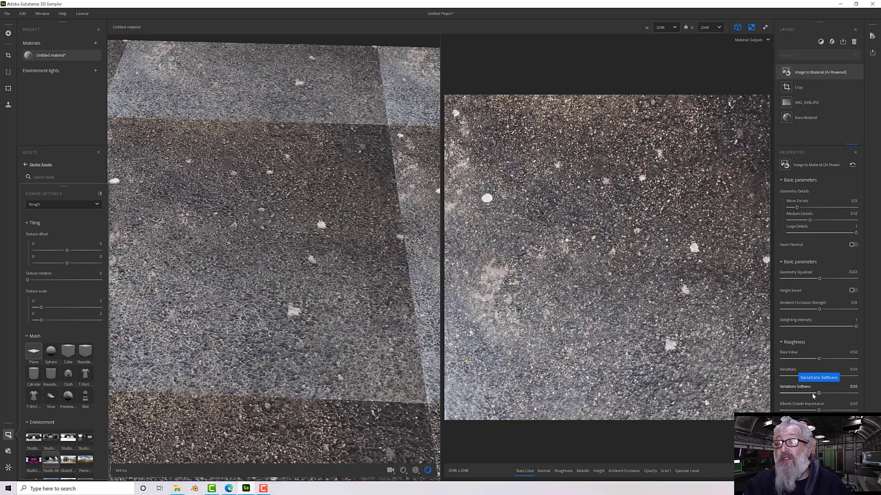
{"action": "left_click", "coordinate": [562, 471]}
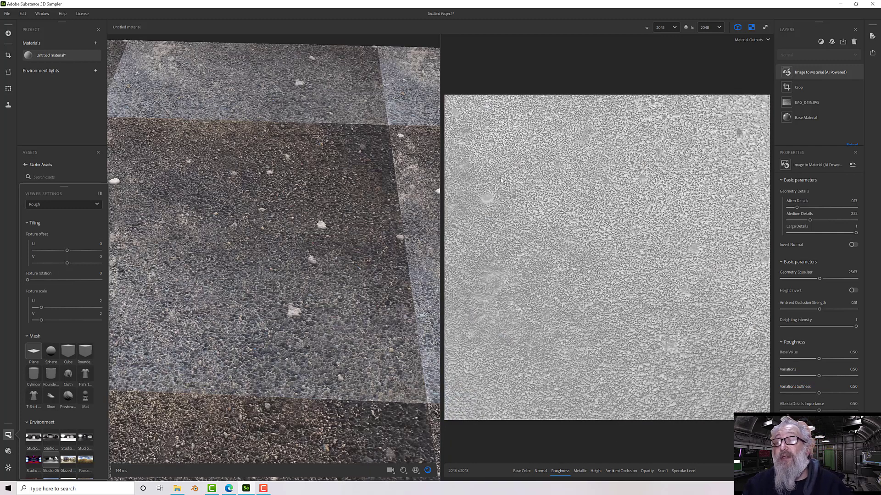
{"action": "left_click_drag", "start_coordinate": [818, 358], "coordinate": [865, 364]}
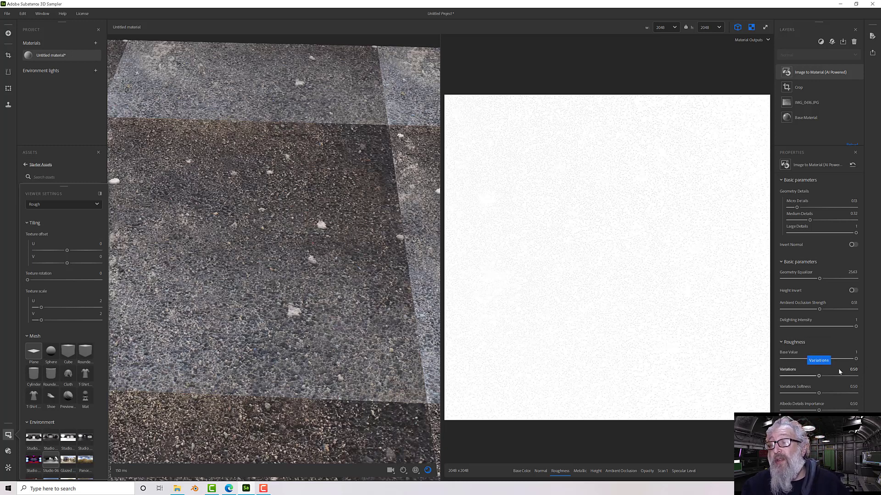
{"action": "left_click_drag", "start_coordinate": [819, 377], "coordinate": [782, 377]}
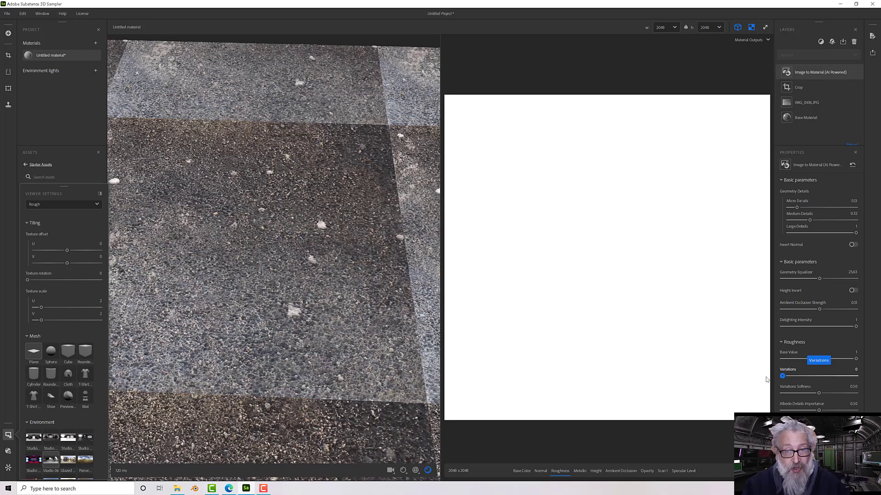
Step: Set the Roughness Base Value to 0.75, Variations to 0.50, and Variations Softness to 0.62
{"action": "left_click_drag", "start_coordinate": [782, 376], "coordinate": [838, 363]}
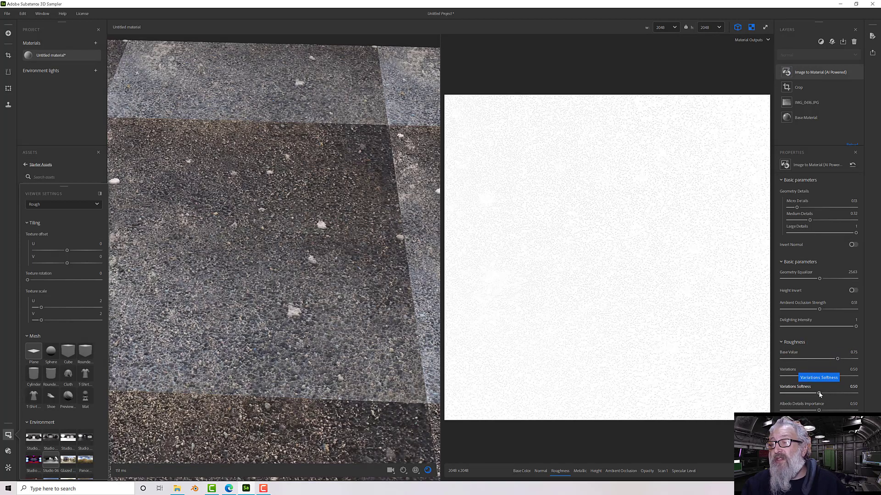
{"action": "left_click_drag", "start_coordinate": [820, 394], "coordinate": [829, 395]}
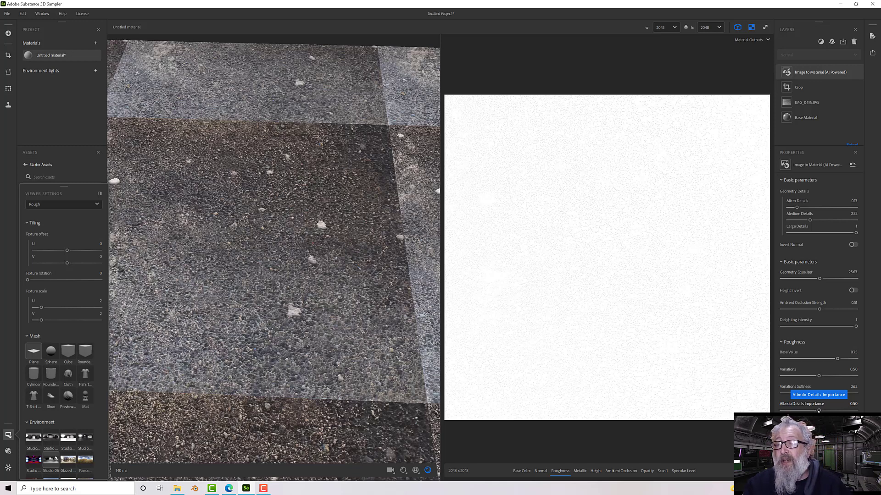
{"action": "mouse_move", "coordinate": [818, 410]}
{"action": "left_mouse_down"}
{"action": "mouse_move", "coordinate": [772, 411]}
{"action": "mouse_move", "coordinate": [850, 410]}
{"action": "mouse_move", "coordinate": [818, 410]}
{"action": "left_mouse_up"}
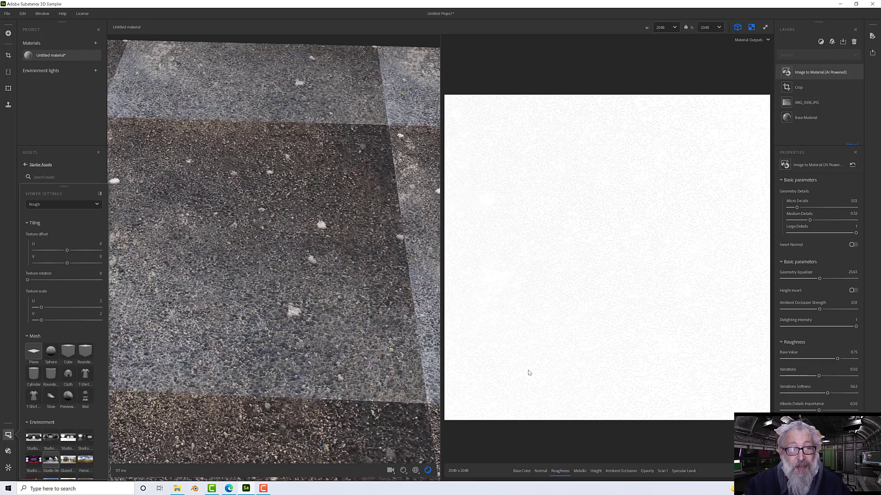
Step: Try a Texture Scale of 1 in U and V in the 3D view and inspect the asphalt plane near and far
{"action": "left_click_drag", "start_coordinate": [327, 323], "coordinate": [366, 278]}
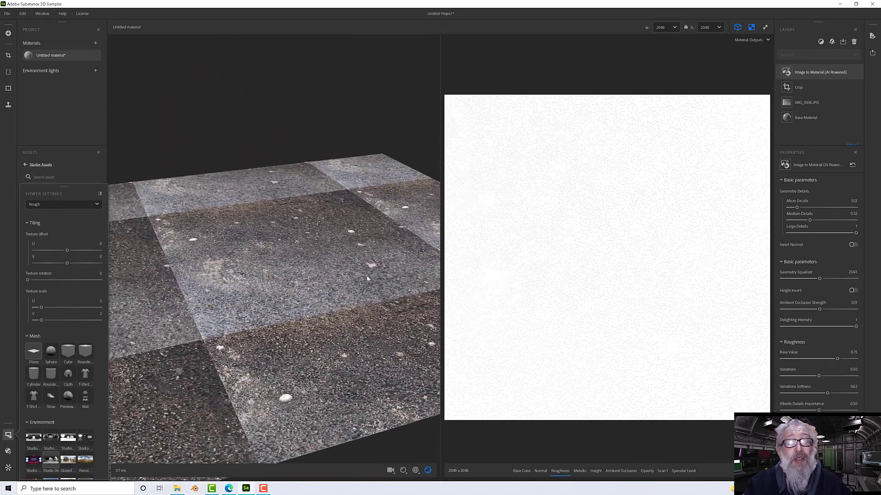
{"action": "scroll", "coordinate": [321, 268], "scroll_direction": "up", "scroll_amount": 3}
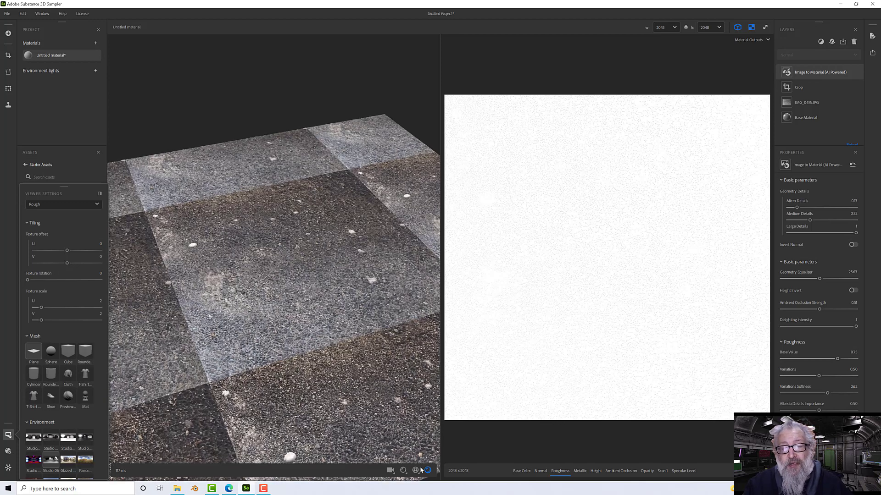
{"action": "left_click", "coordinate": [416, 471]}
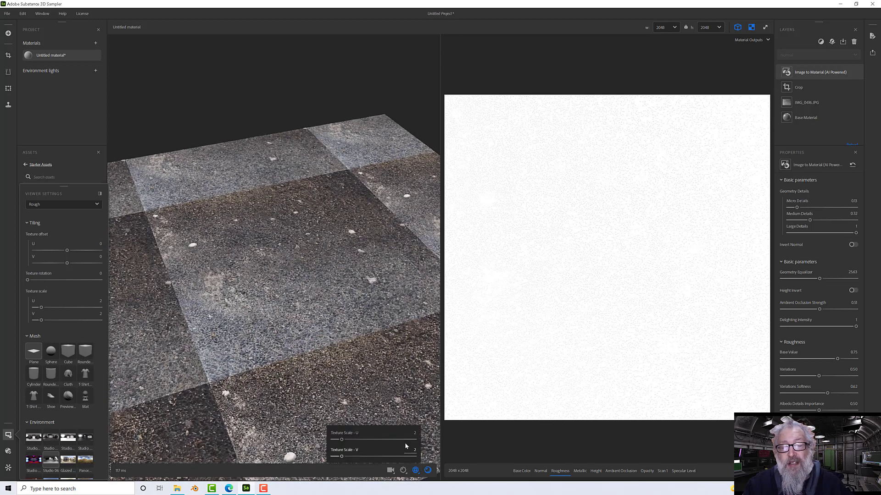
{"action": "type", "text": "1"}
{"action": "key", "text": "Return"}
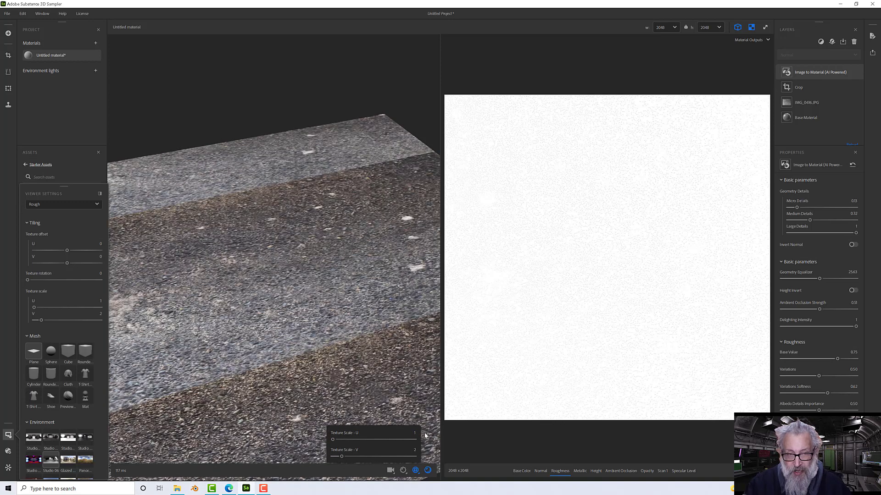
{"action": "left_click", "coordinate": [414, 450]}
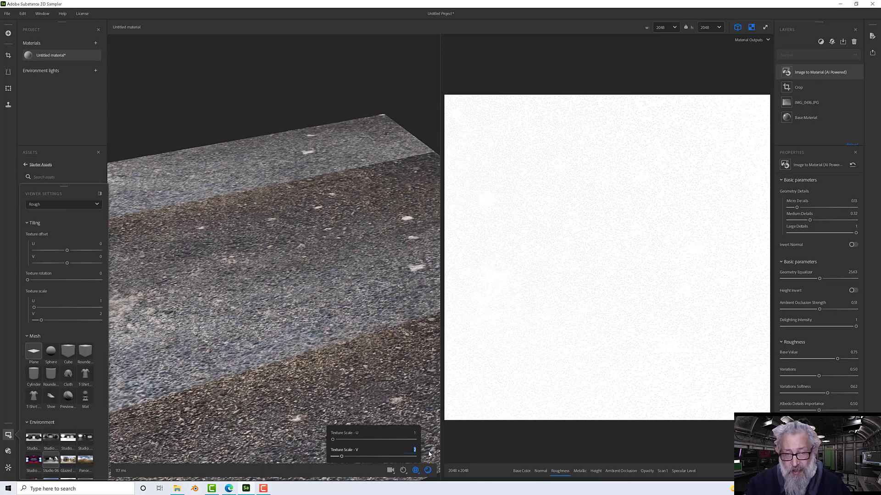
{"action": "type", "text": "1"}
{"action": "key", "text": "Return"}
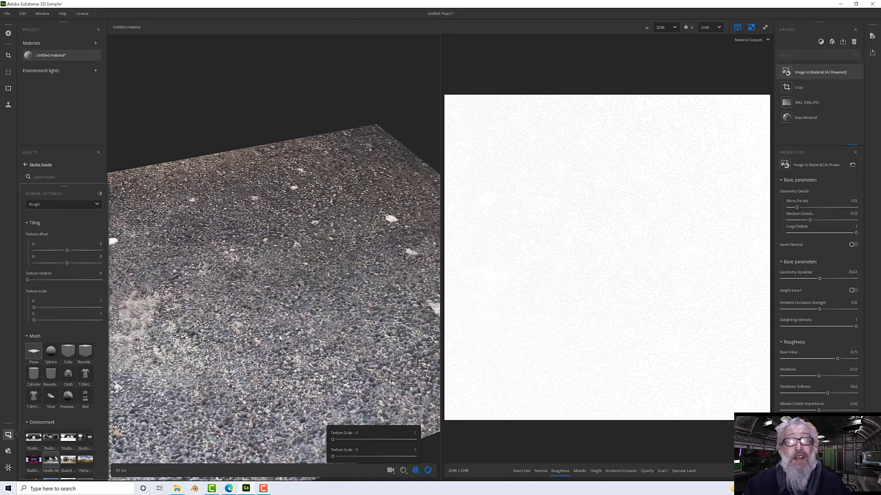
{"action": "left_click_drag", "start_coordinate": [279, 338], "coordinate": [408, 330]}
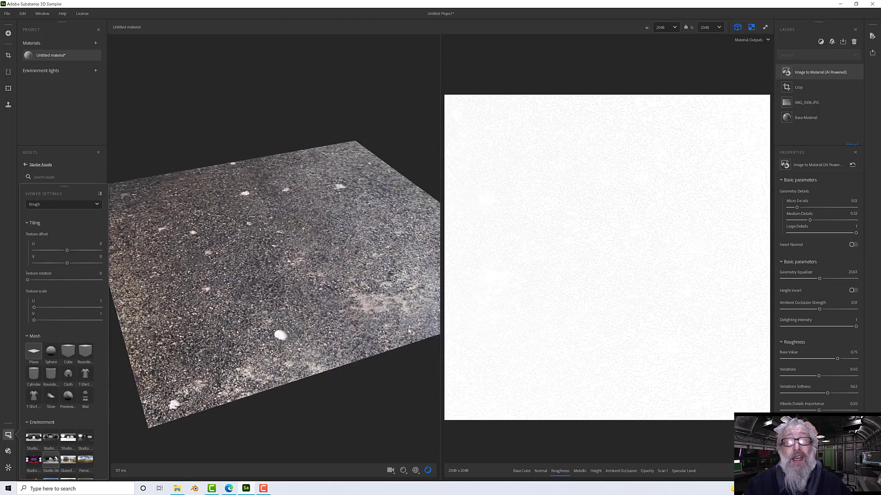
{"action": "scroll", "coordinate": [258, 298], "scroll_direction": "up", "scroll_amount": 10}
{"action": "left_click_drag", "start_coordinate": [259, 298], "coordinate": [283, 301]}
{"action": "scroll", "coordinate": [275, 293], "scroll_direction": "down", "scroll_amount": 10}
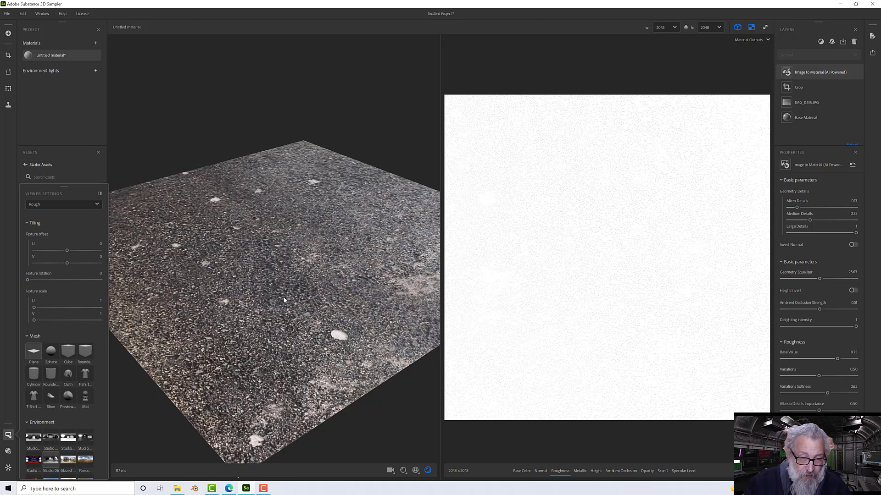
Step: Set the 3D view's Texture Scale back to 2 in both U and V
{"action": "left_click", "coordinate": [415, 470]}
{"action": "left_click", "coordinate": [418, 434]}
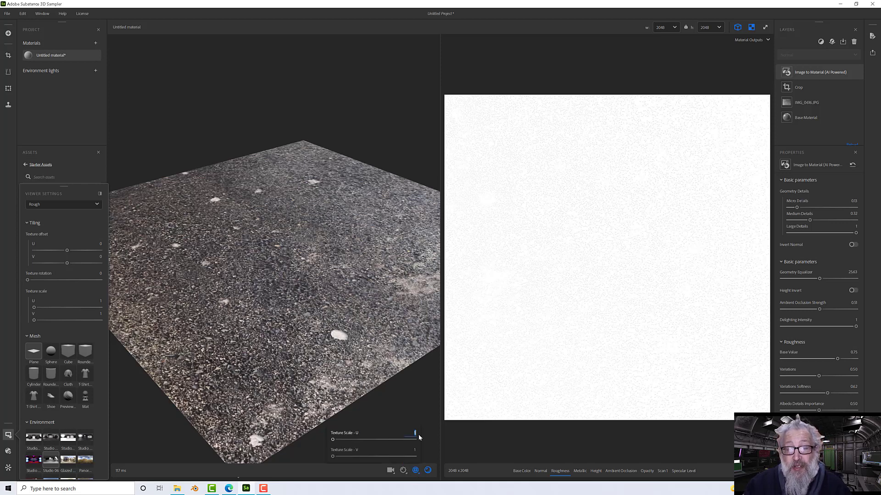
{"action": "type", "text": "2"}
{"action": "key", "text": "Return"}
{"action": "left_click", "coordinate": [414, 450]}
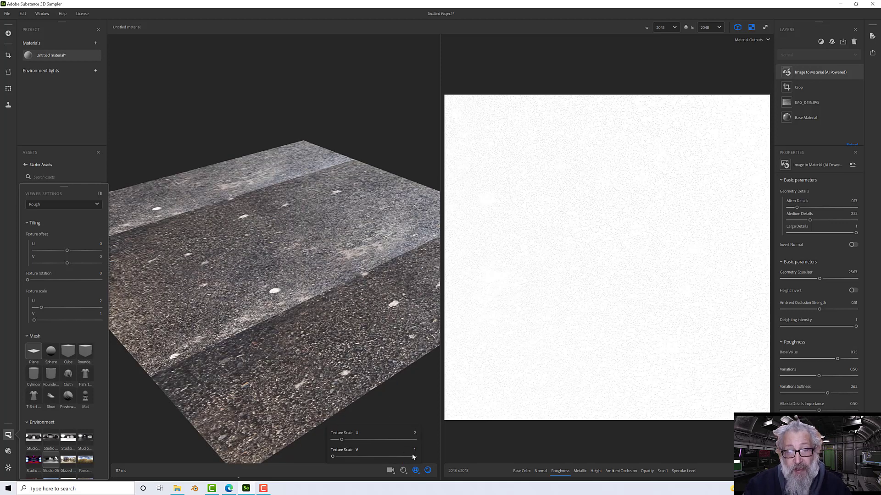
{"action": "left_click", "coordinate": [416, 450]}
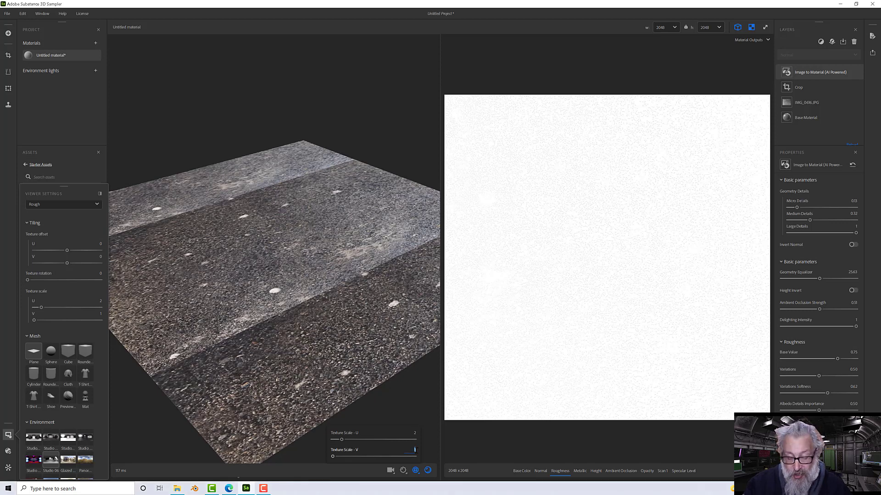
{"action": "type", "text": "2"}
{"action": "key", "text": "Return"}
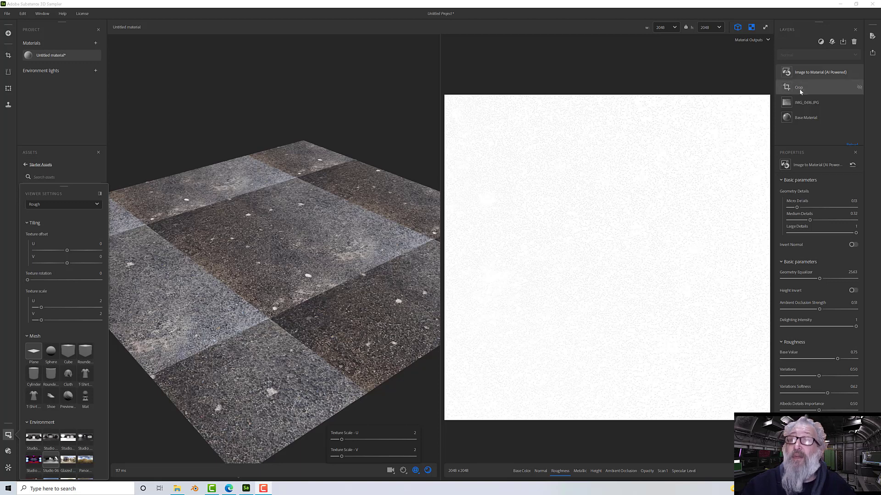
Step: Add a Make It Tile filter above the Image to Material (AI Powered) layer
{"action": "left_click", "coordinate": [820, 42]}
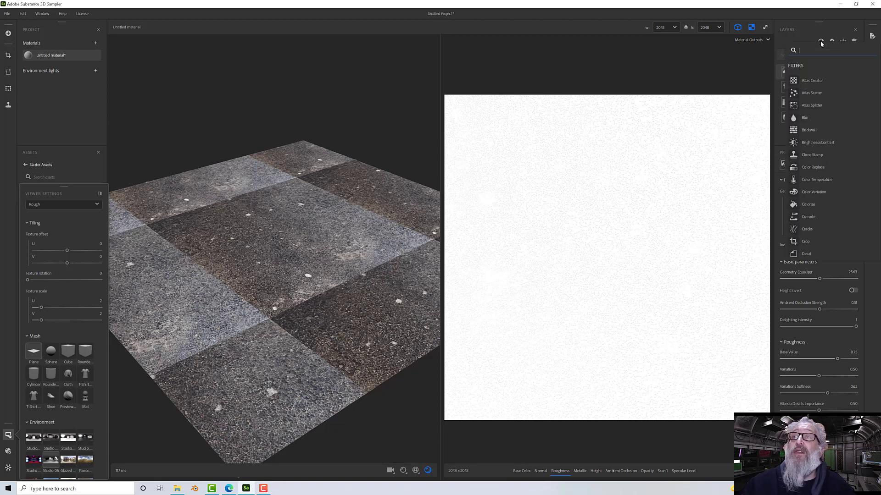
{"action": "type", "text": "ma"}
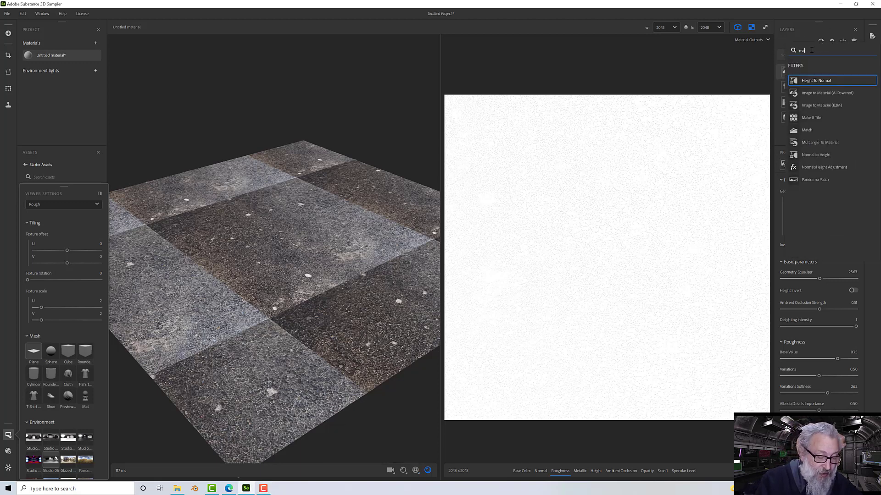
{"action": "type", "text": "ke"}
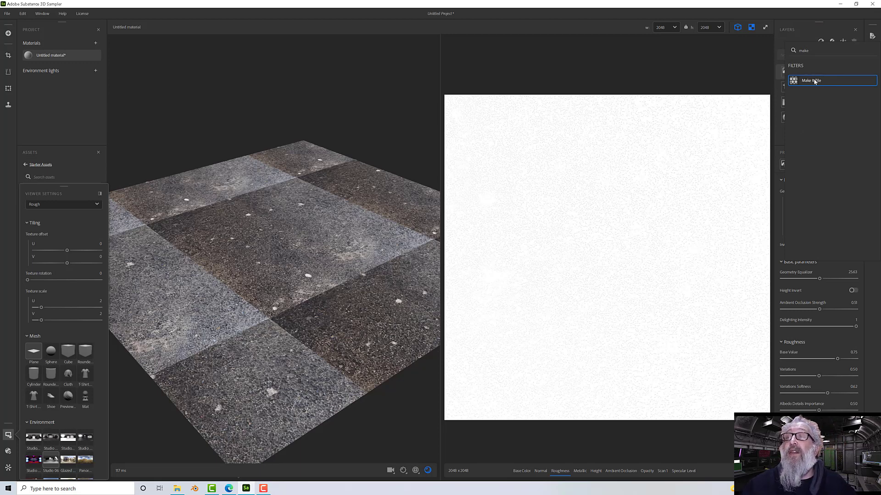
{"action": "left_click", "coordinate": [814, 82]}
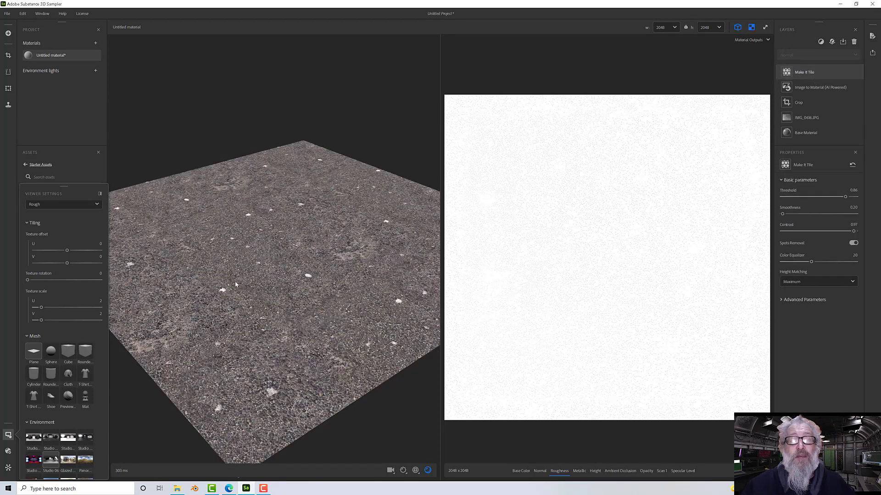
Step: Inspect the plane's tile seams from several angles and compare the surface with the Make It Tile layer hidden and shown
{"action": "left_click_drag", "start_coordinate": [236, 284], "coordinate": [291, 291]}
{"action": "scroll", "coordinate": [267, 305], "scroll_direction": "up", "scroll_amount": 4}
{"action": "scroll", "coordinate": [267, 305], "scroll_direction": "down", "scroll_amount": 5}
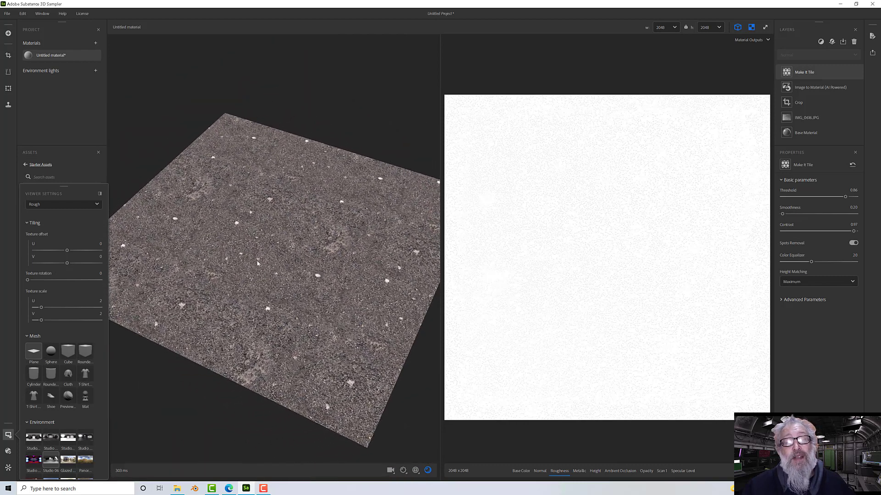
{"action": "scroll", "coordinate": [241, 245], "scroll_direction": "up", "scroll_amount": 4}
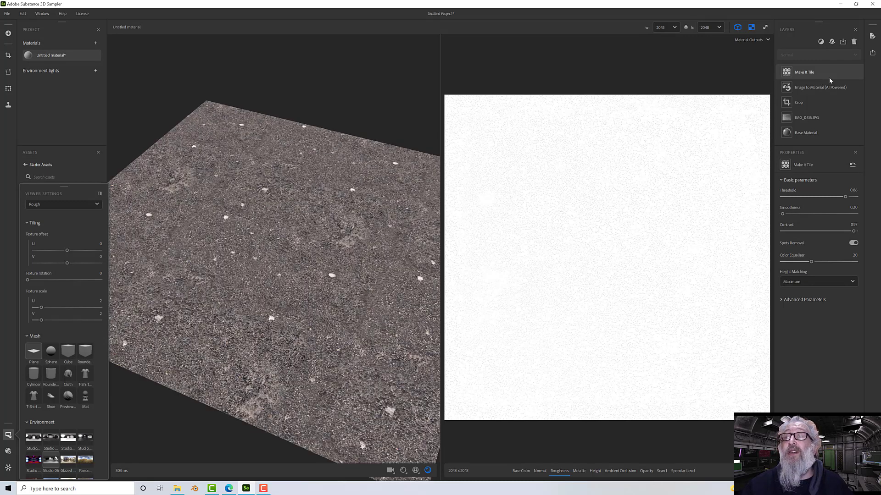
{"action": "left_click", "coordinate": [859, 72]}
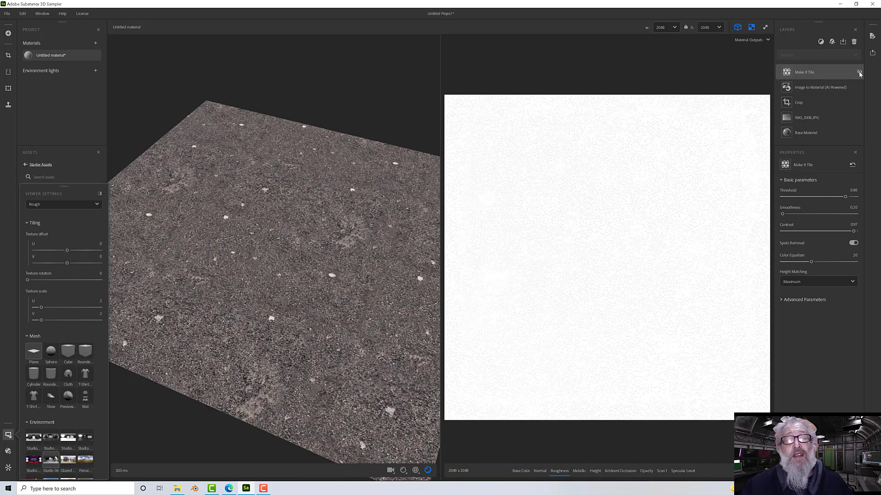
{"action": "left_click", "coordinate": [859, 72]}
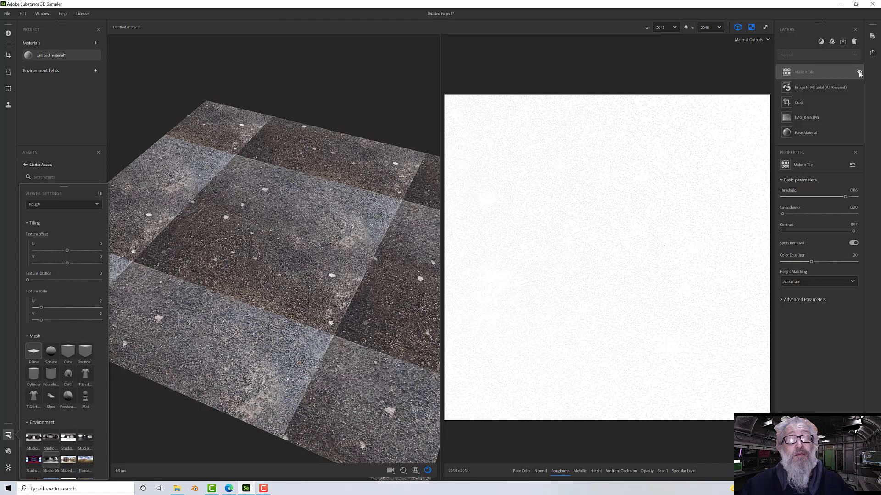
{"action": "left_click", "coordinate": [858, 72]}
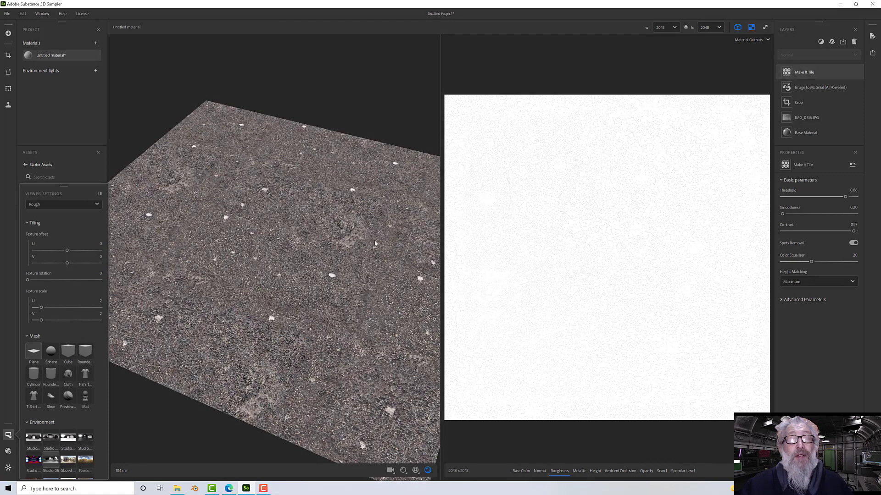
Step: Display the Base Color map in the 2D view and examine it and the asphalt plane for visible repetition
{"action": "left_click_drag", "start_coordinate": [374, 247], "coordinate": [321, 274]}
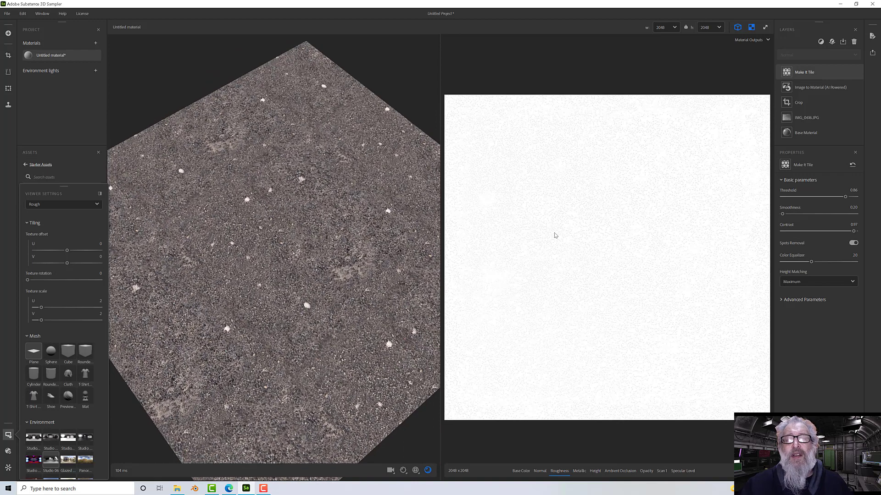
{"action": "left_click", "coordinate": [524, 471]}
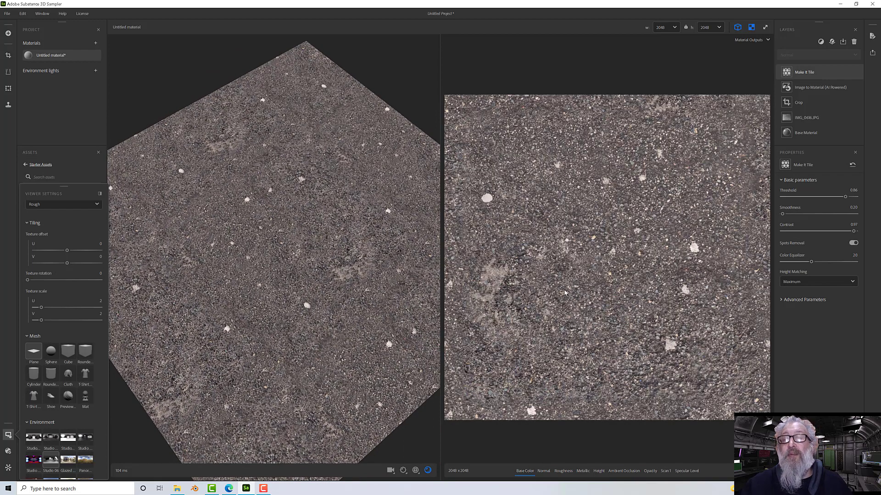
{"action": "scroll", "coordinate": [464, 315], "scroll_direction": "down", "scroll_amount": 2}
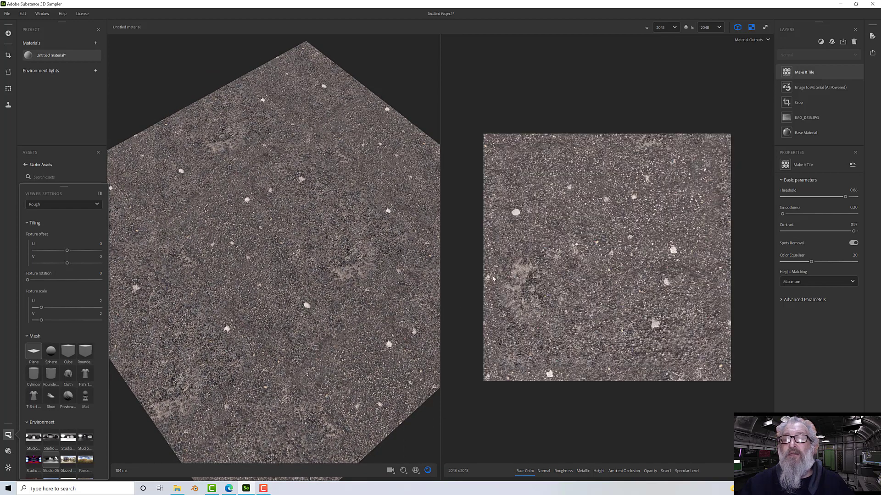
{"action": "mouse_move", "coordinate": [277, 263]}
{"action": "left_mouse_down"}
{"action": "mouse_move", "coordinate": [272, 286]}
{"action": "mouse_move", "coordinate": [273, 252]}
{"action": "left_mouse_up"}
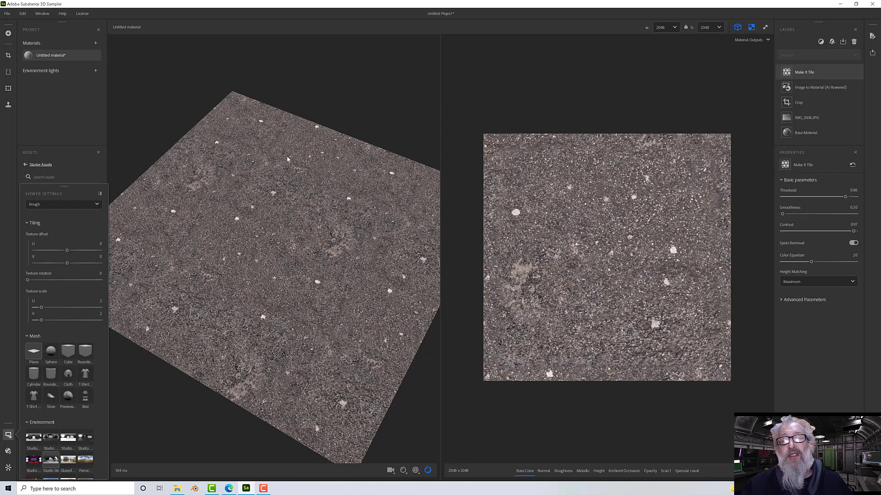
{"action": "left_click_drag", "start_coordinate": [274, 170], "coordinate": [405, 210]}
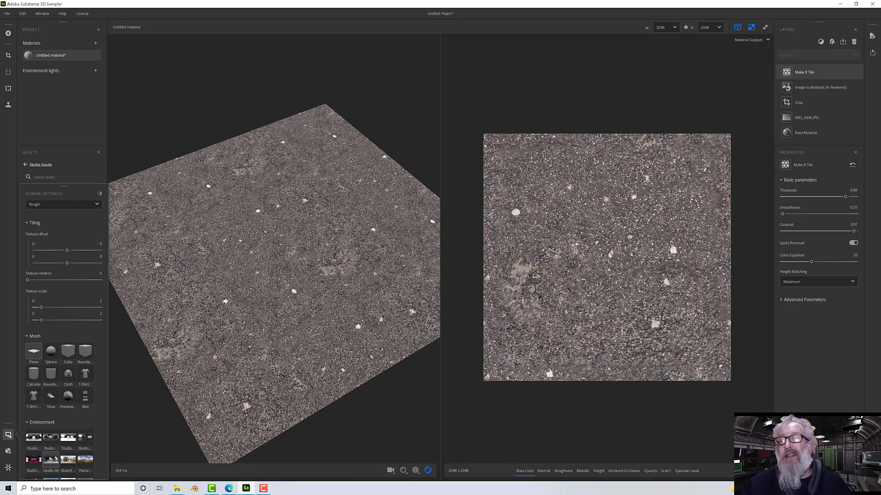
{"action": "scroll", "coordinate": [609, 255], "scroll_direction": "down", "scroll_amount": 2}
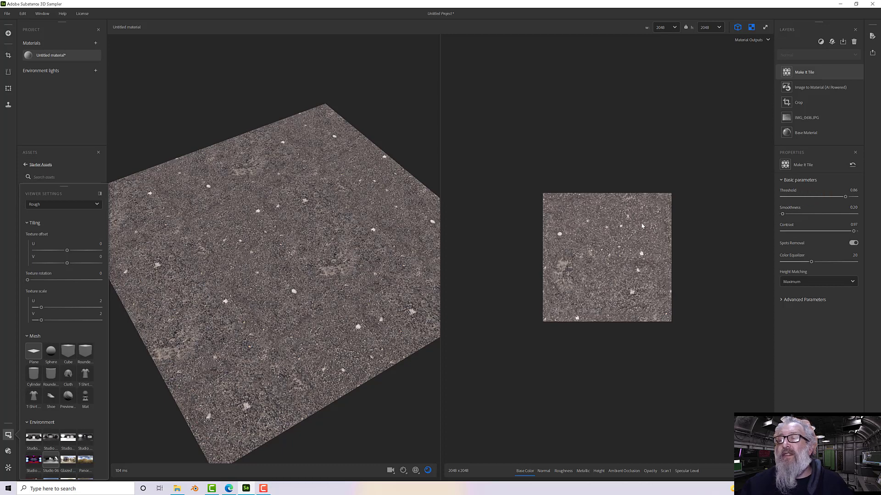
{"action": "scroll", "coordinate": [642, 225], "scroll_direction": "up", "scroll_amount": 2}
{"action": "scroll", "coordinate": [642, 226], "scroll_direction": "up", "scroll_amount": 1}
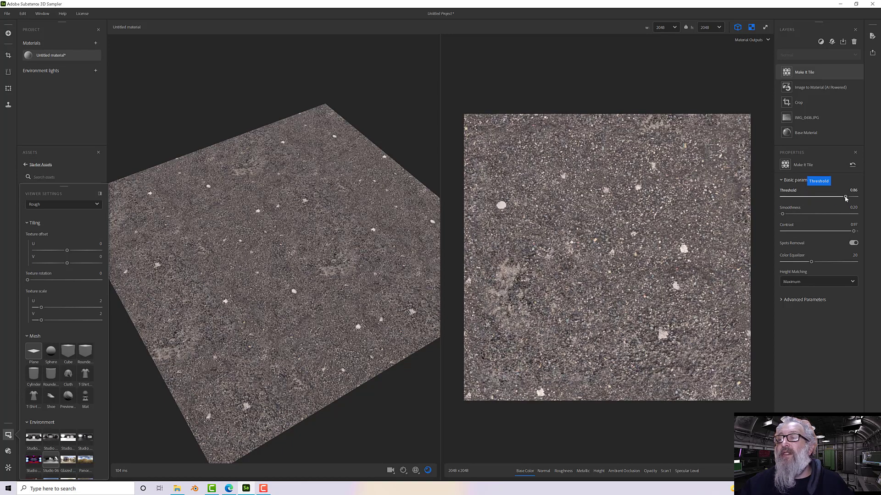
Step: Tune the Make It Tile basic parameters to Threshold 0.82, Smoothness 5.38 and Color Equalizer 26.89
{"action": "left_click_drag", "start_coordinate": [845, 198], "coordinate": [779, 206]}
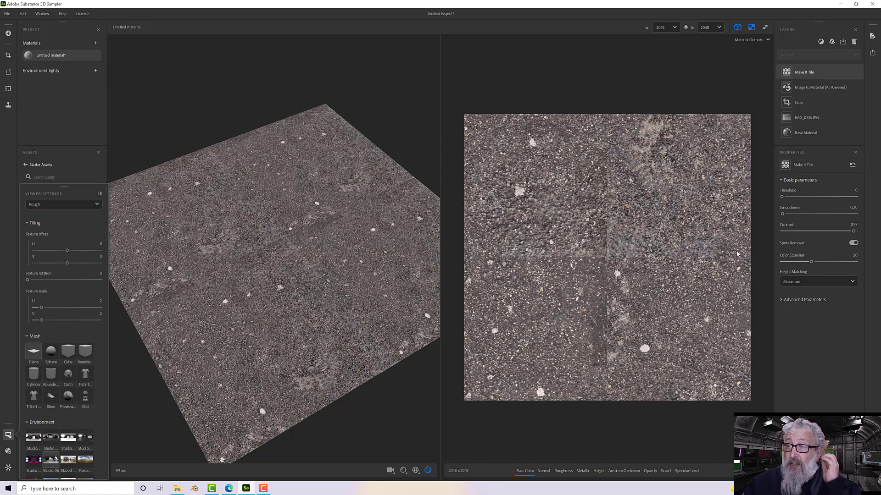
{"action": "left_click_drag", "start_coordinate": [783, 197], "coordinate": [842, 206]}
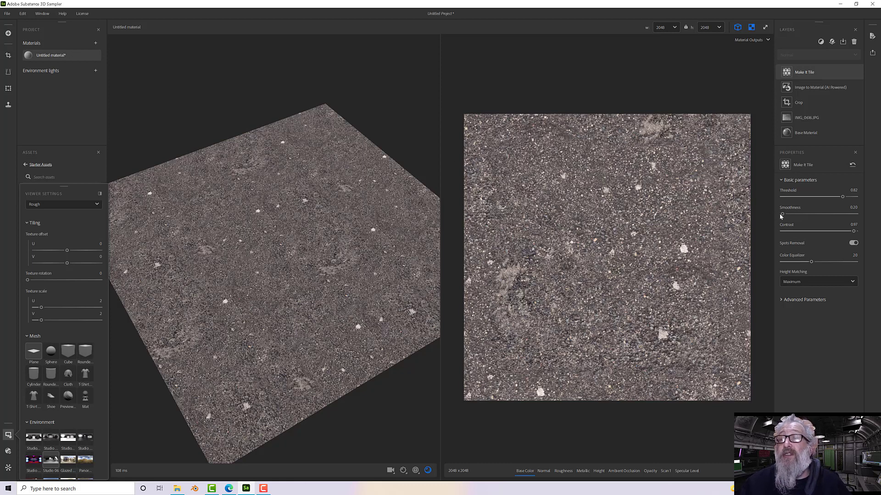
{"action": "mouse_move", "coordinate": [781, 214]}
{"action": "left_mouse_down"}
{"action": "mouse_move", "coordinate": [817, 216]}
{"action": "mouse_move", "coordinate": [767, 217]}
{"action": "left_mouse_up"}
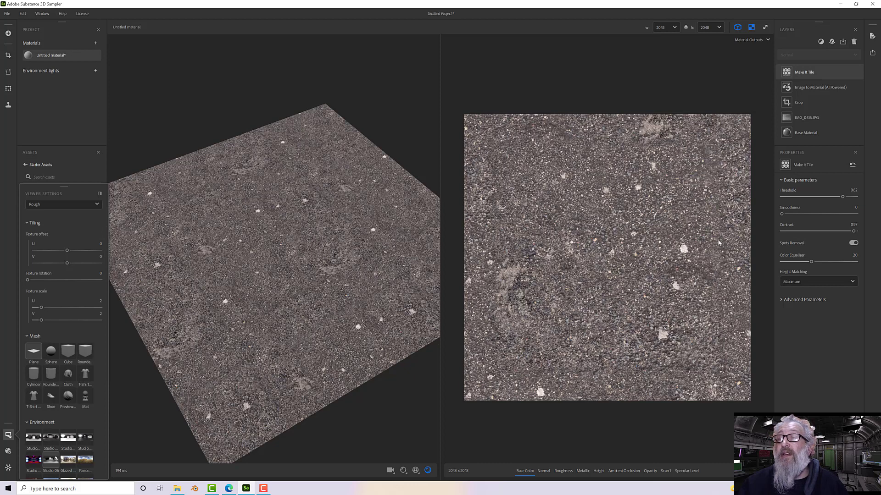
{"action": "left_click_drag", "start_coordinate": [781, 214], "coordinate": [806, 216]}
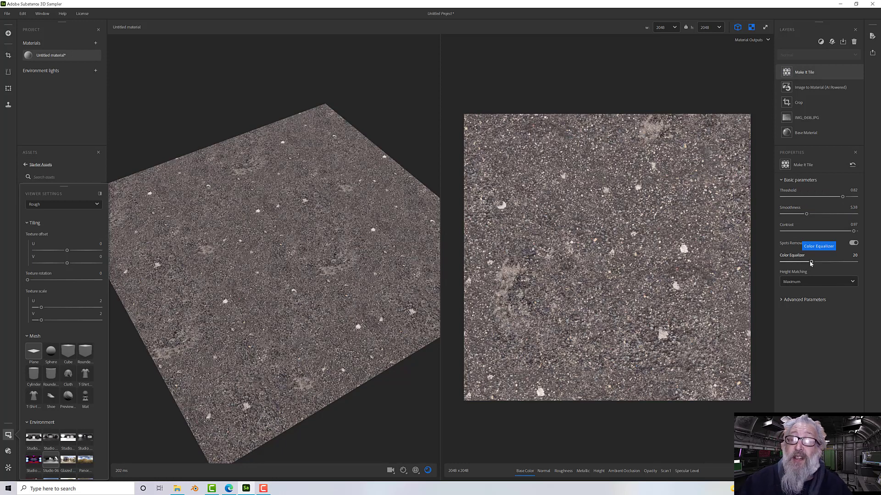
{"action": "left_click_drag", "start_coordinate": [810, 262], "coordinate": [872, 275]}
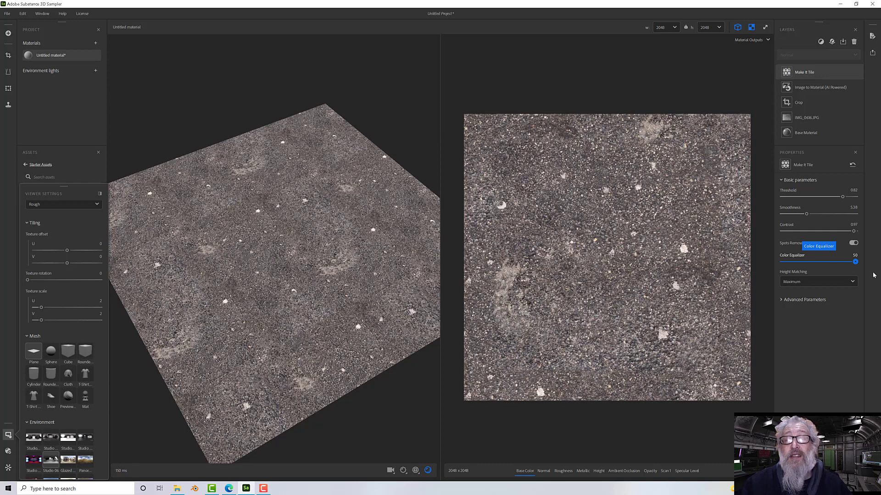
{"action": "left_click_drag", "start_coordinate": [856, 274], "coordinate": [822, 266]}
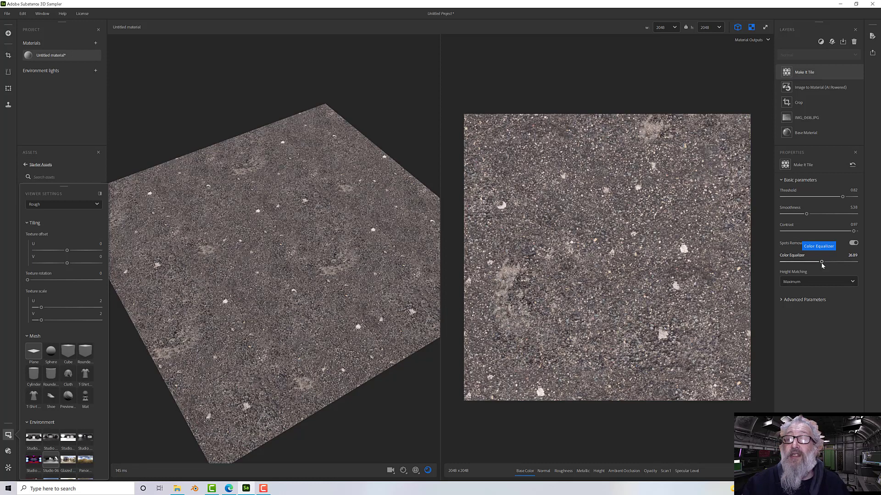
Step: Try Height Matching at None and Minimum on the Make It Tile layer and display the Height map in the 2D view
{"action": "left_click", "coordinate": [799, 282]}
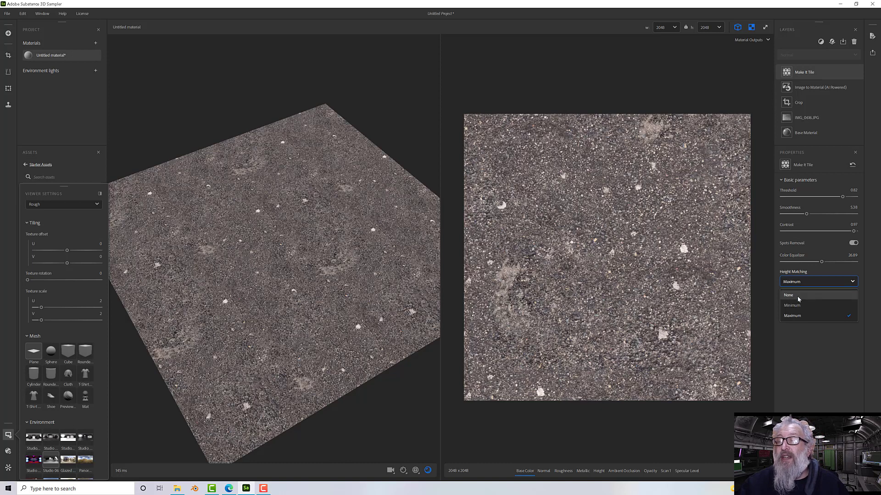
{"action": "left_click", "coordinate": [797, 295]}
{"action": "left_click", "coordinate": [795, 284]}
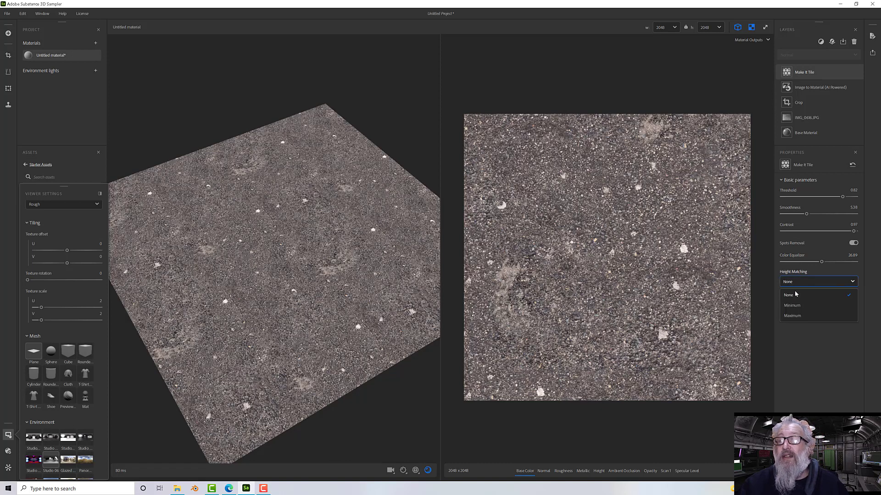
{"action": "left_click", "coordinate": [796, 305]}
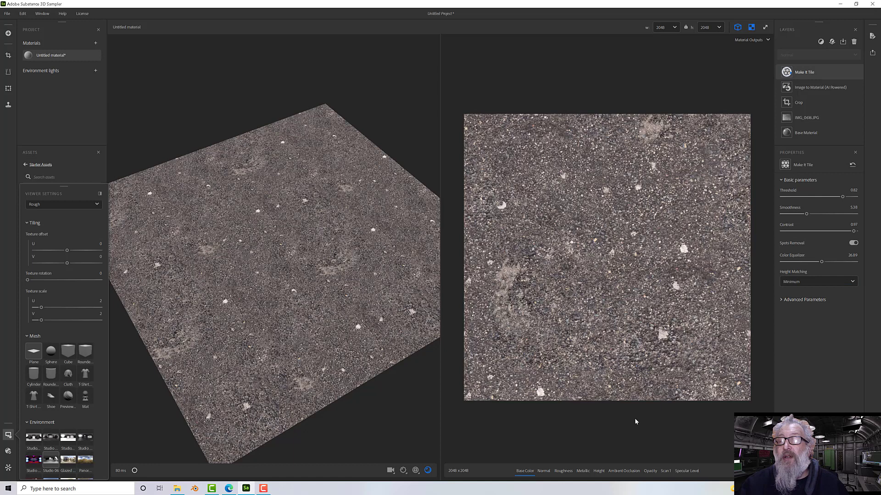
{"action": "left_click", "coordinate": [598, 471]}
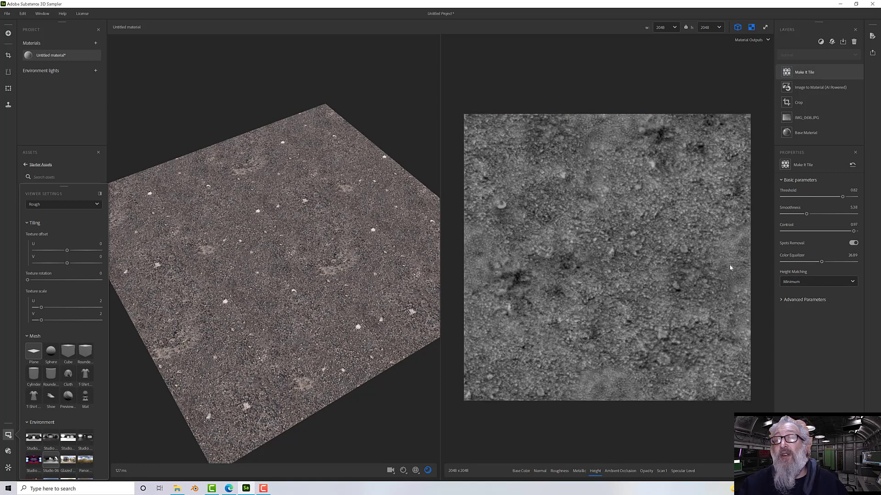
Step: Compare Height Matching None and Minimum on the Height map, and set it to Maximum
{"action": "left_click", "coordinate": [802, 282]}
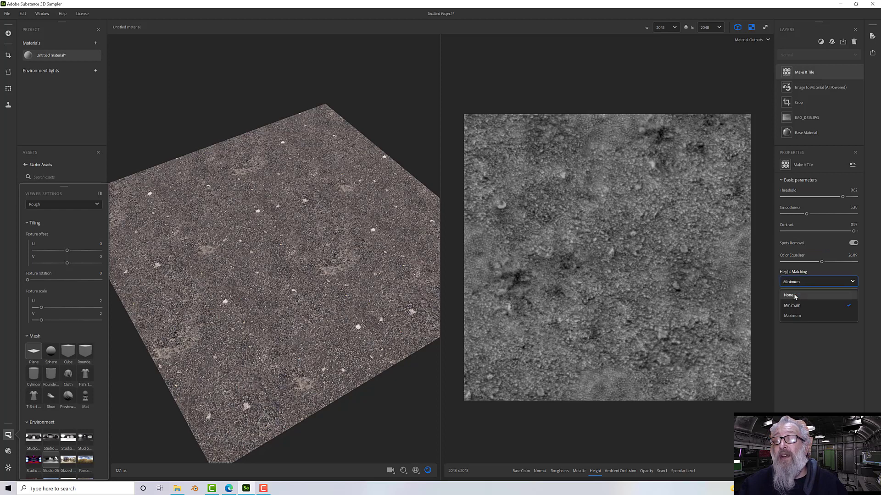
{"action": "left_click", "coordinate": [794, 296]}
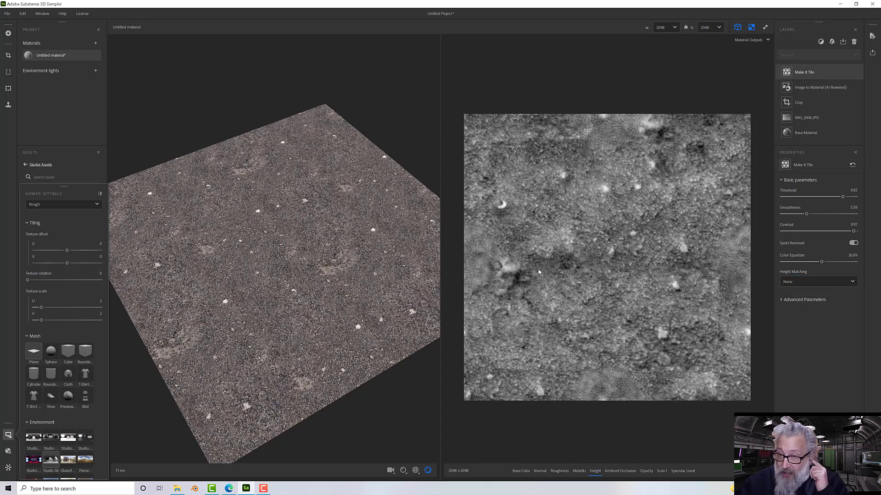
{"action": "left_click", "coordinate": [807, 282]}
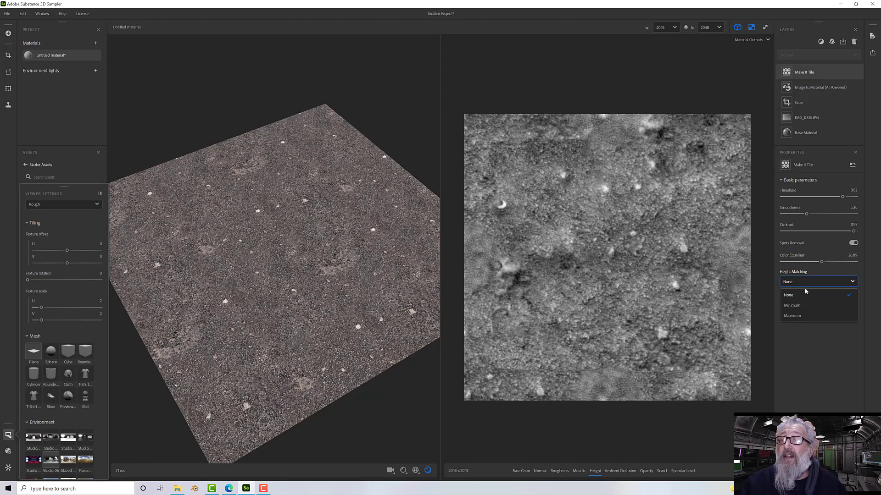
{"action": "left_click", "coordinate": [800, 307]}
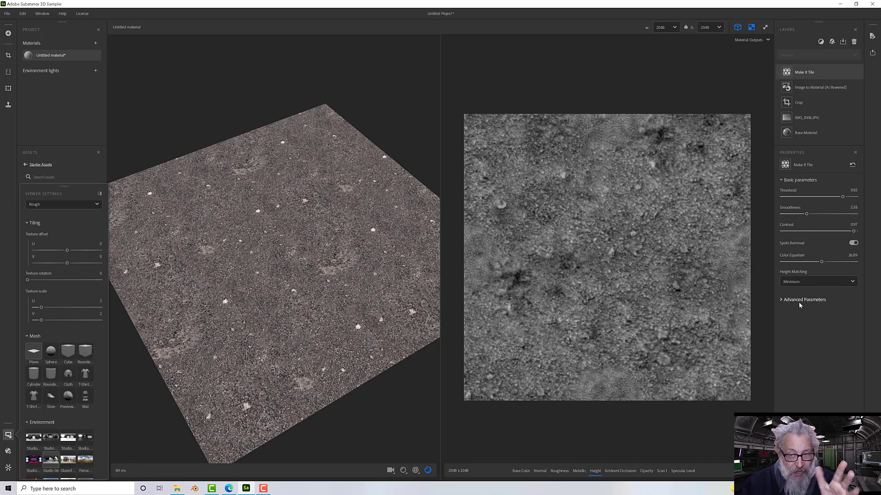
{"action": "left_click", "coordinate": [801, 281]}
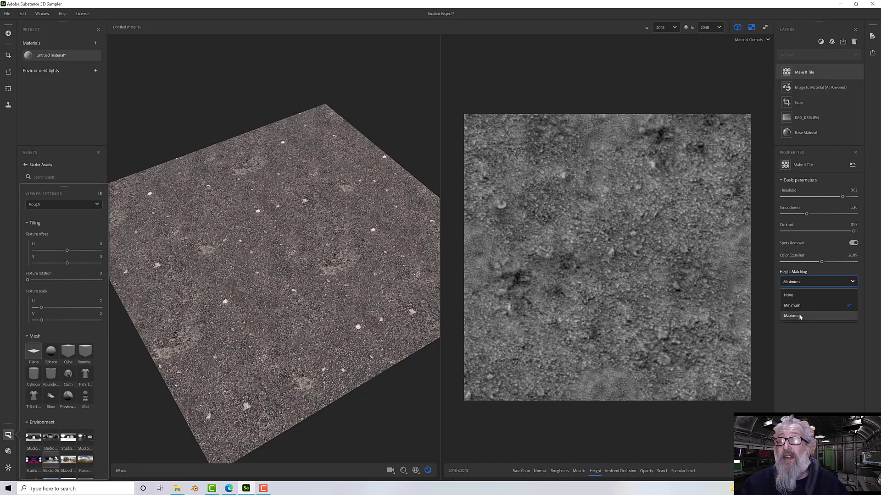
{"action": "left_click", "coordinate": [799, 314]}
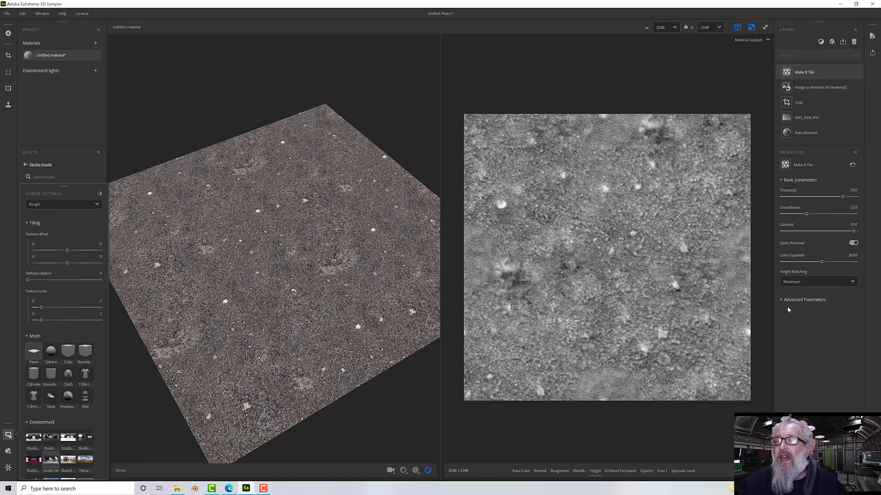
Step: Try shifting Left/Right Patch Source in the Make It Tile advanced parameters, and set its X and Y to 0
{"action": "left_click", "coordinate": [783, 299]}
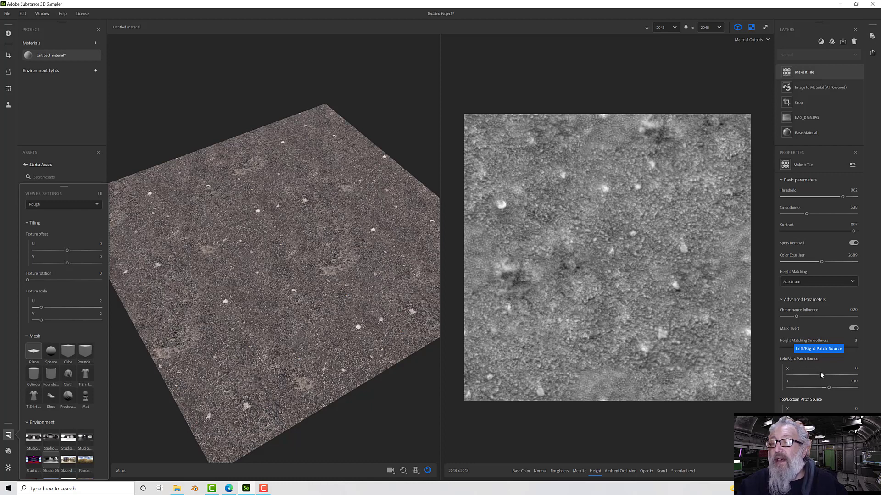
{"action": "left_click_drag", "start_coordinate": [821, 375], "coordinate": [820, 376]}
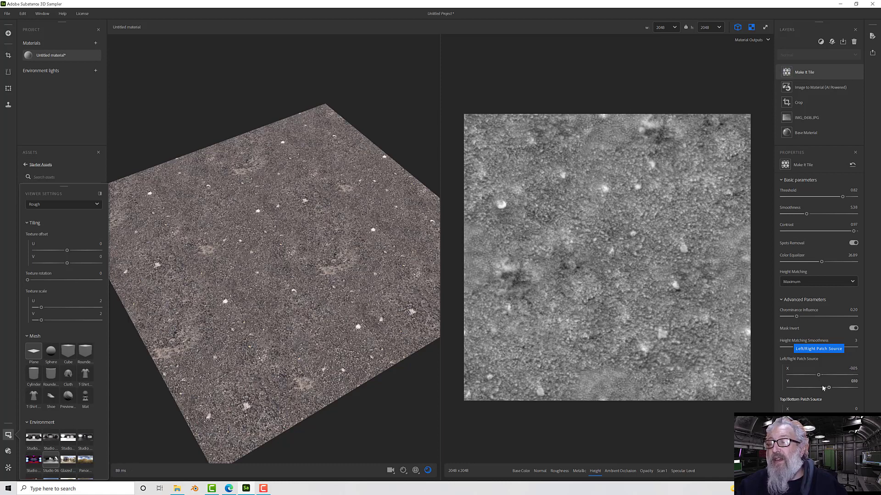
{"action": "left_click_drag", "start_coordinate": [828, 388], "coordinate": [823, 388]}
{"action": "left_click", "coordinate": [854, 368]}
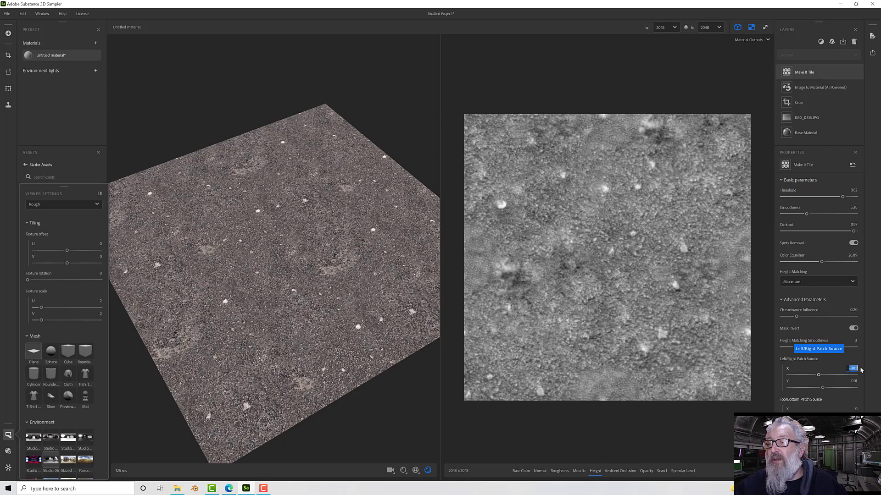
{"action": "type", "text": "0"}
{"action": "key", "text": "Return"}
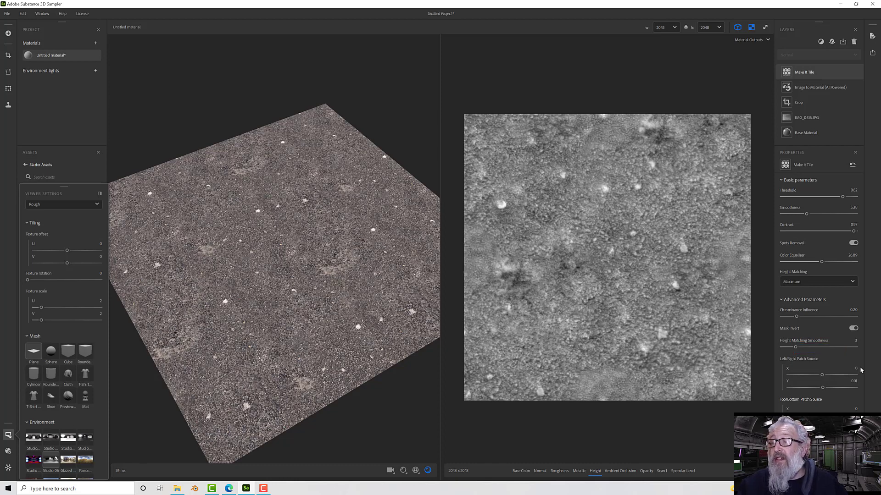
{"action": "left_click", "coordinate": [864, 384]}
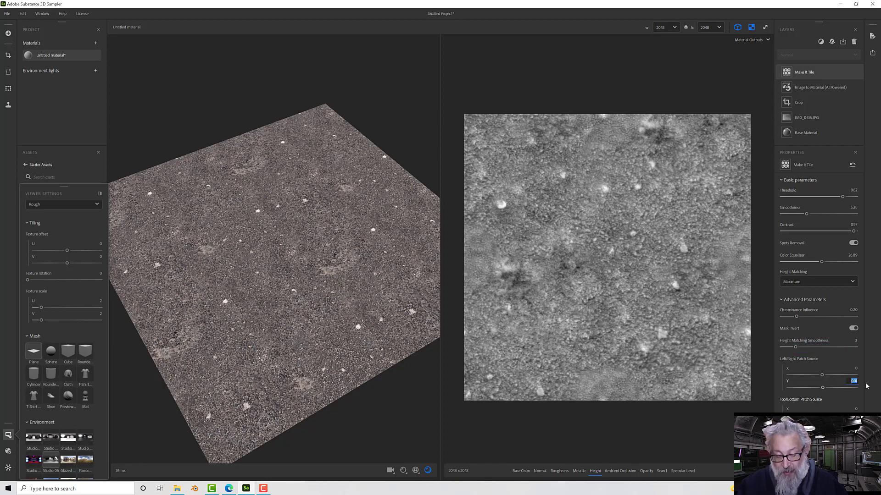
{"action": "type", "text": "0"}
{"action": "key", "text": "Return"}
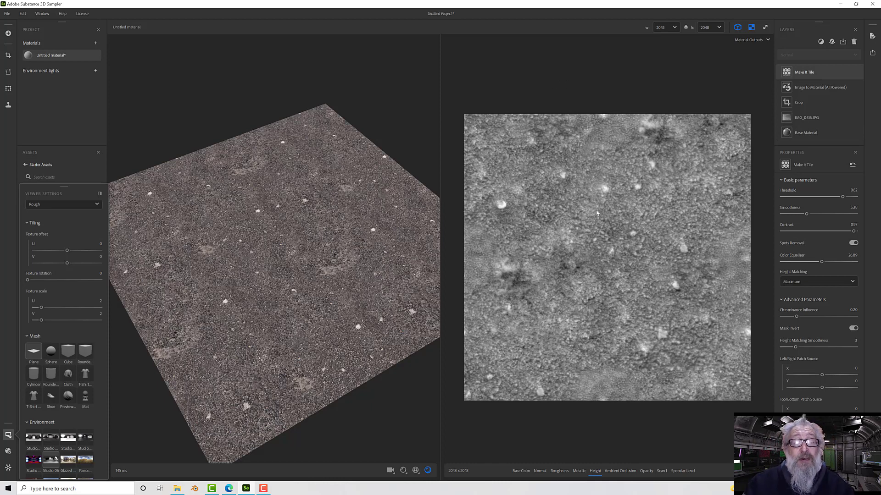
Step: Set the 3D view's Texture Scale to 4 in both U and V to check the asphalt's repetition
{"action": "scroll", "coordinate": [344, 278], "scroll_direction": "up", "scroll_amount": 5}
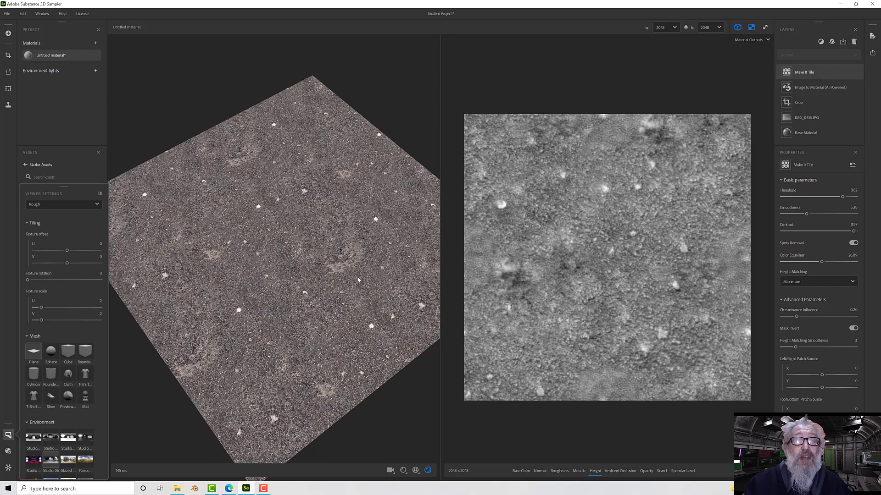
{"action": "left_click_drag", "start_coordinate": [232, 303], "coordinate": [234, 247]}
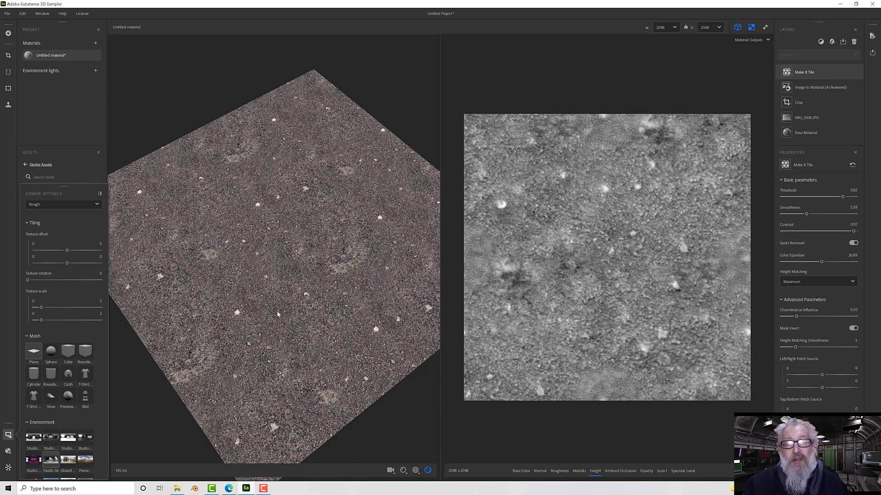
{"action": "left_click", "coordinate": [415, 470]}
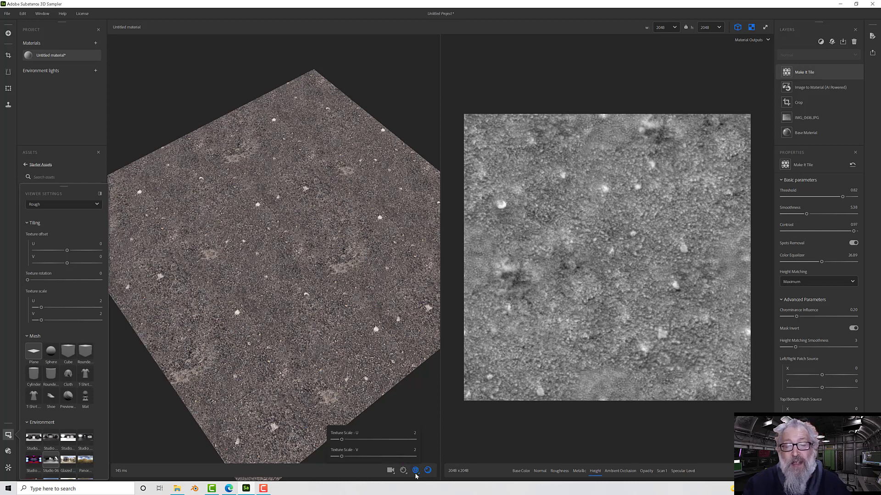
{"action": "type", "text": "4"}
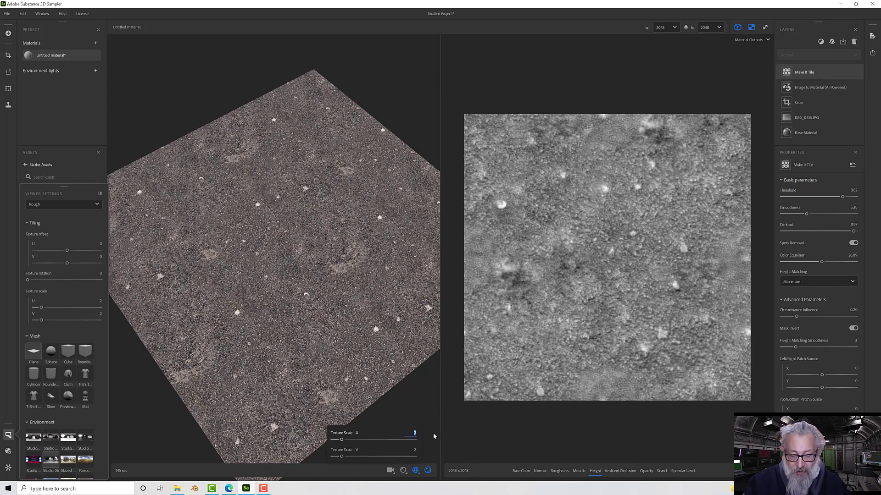
{"action": "key", "text": "Return"}
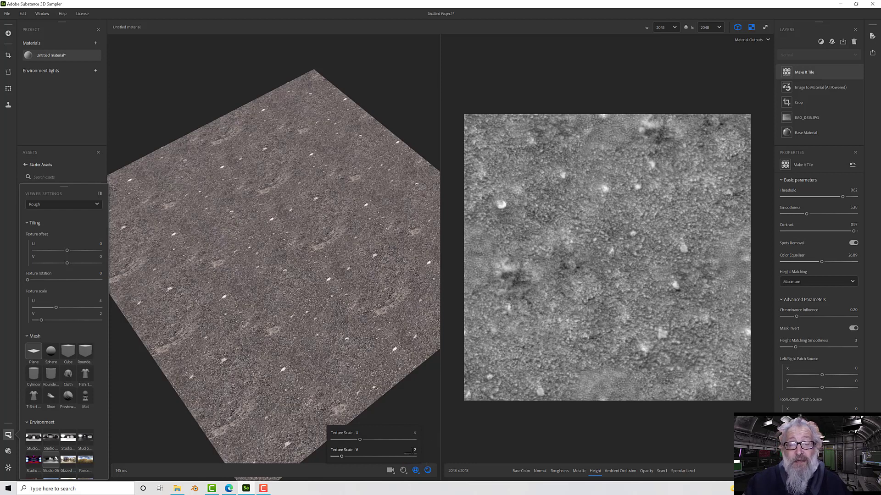
{"action": "left_click_drag", "start_coordinate": [413, 449], "coordinate": [425, 452]}
{"action": "type", "text": "4"}
{"action": "key", "text": "Return"}
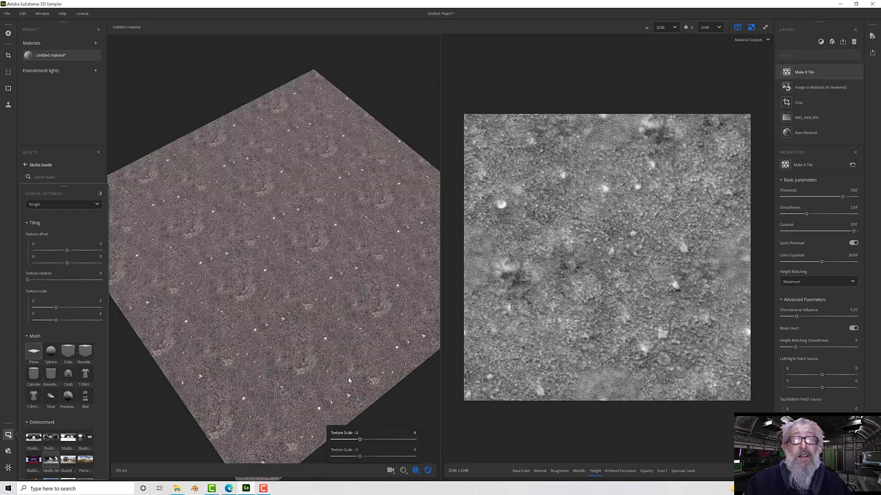
Step: Display the Base Color map in the 2D view and add a Clone Stamp filter above Make It Tile
{"action": "mouse_move", "coordinate": [352, 363]}
{"action": "left_mouse_down"}
{"action": "mouse_move", "coordinate": [352, 343]}
{"action": "mouse_move", "coordinate": [352, 351]}
{"action": "left_mouse_up"}
{"action": "scroll", "coordinate": [351, 343], "scroll_direction": "up", "scroll_amount": 2}
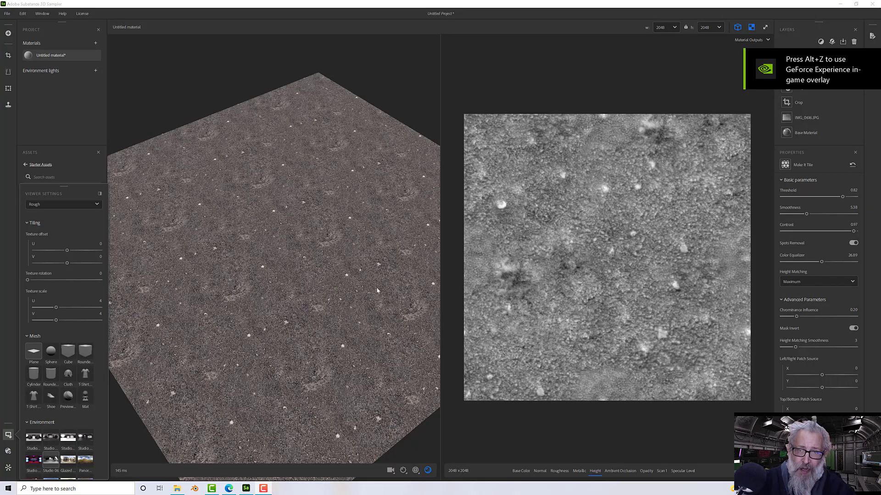
{"action": "left_click", "coordinate": [519, 469]}
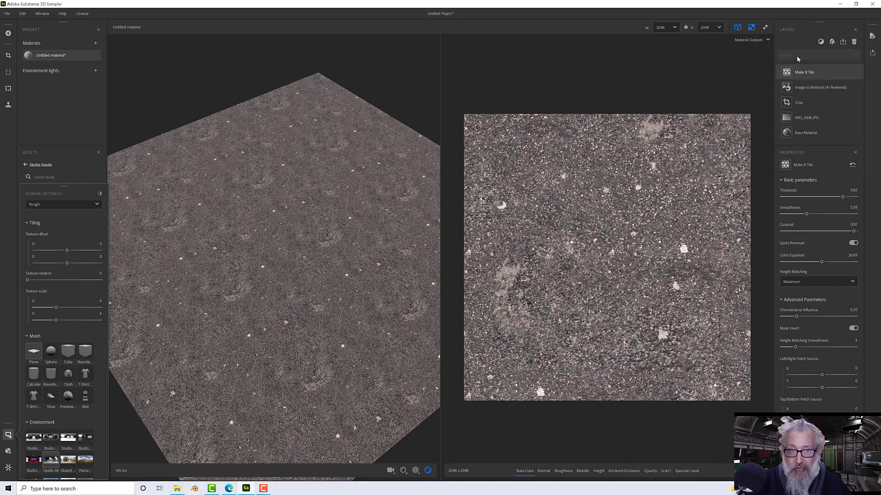
{"action": "left_click", "coordinate": [820, 42]}
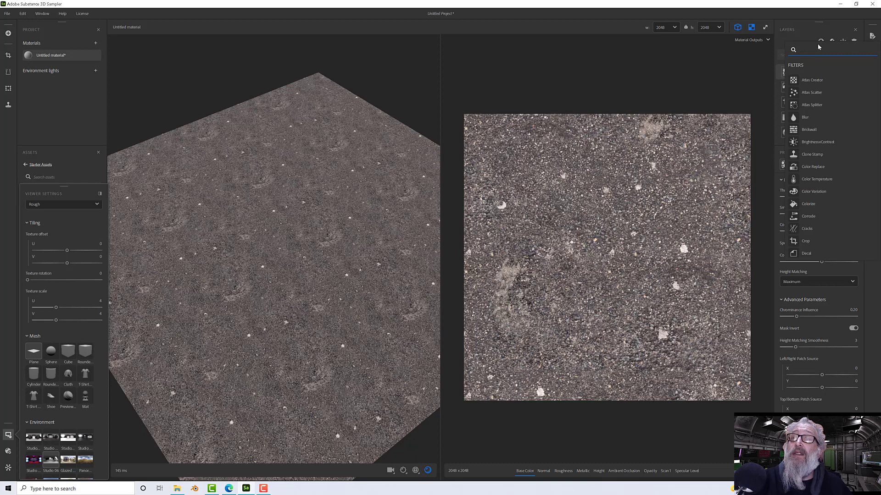
{"action": "type", "text": "clone"}
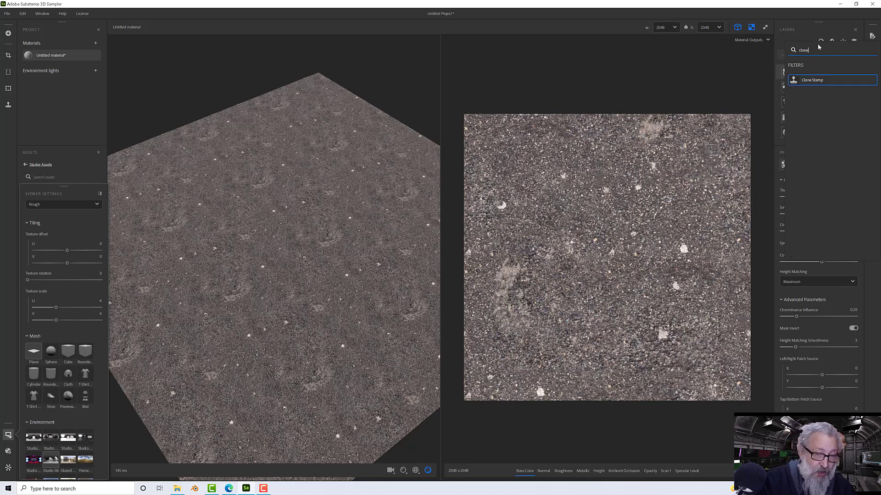
{"action": "left_click", "coordinate": [811, 80]}
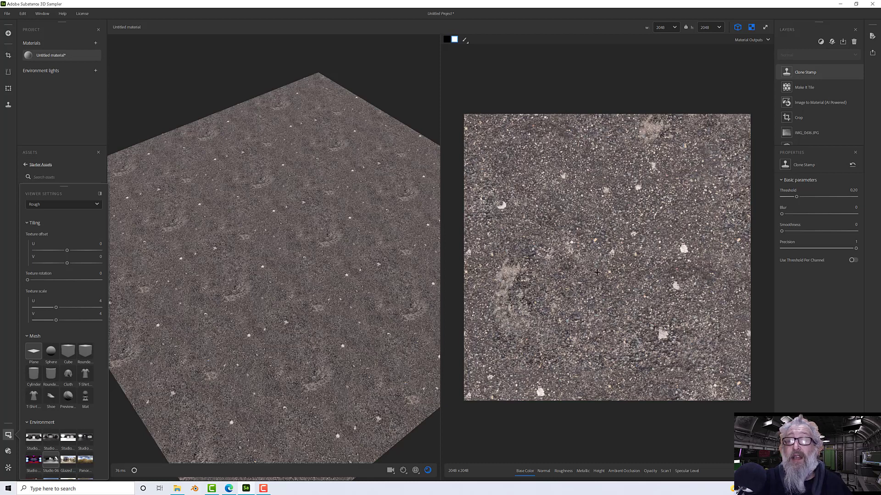
Step: Stamp over the conspicuous white stones across the Base Color map, including those near its lower edge, to hide the repeating spots
{"action": "left_click", "coordinate": [683, 249]}
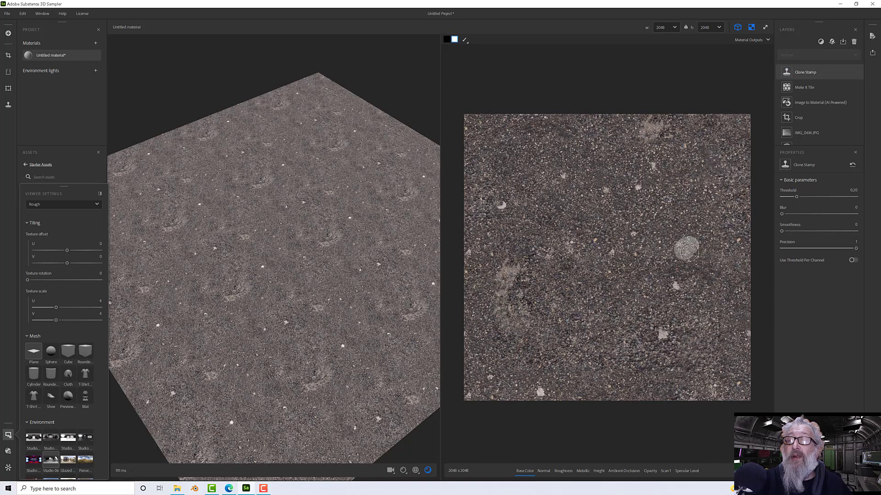
{"action": "left_click", "coordinate": [675, 289]}
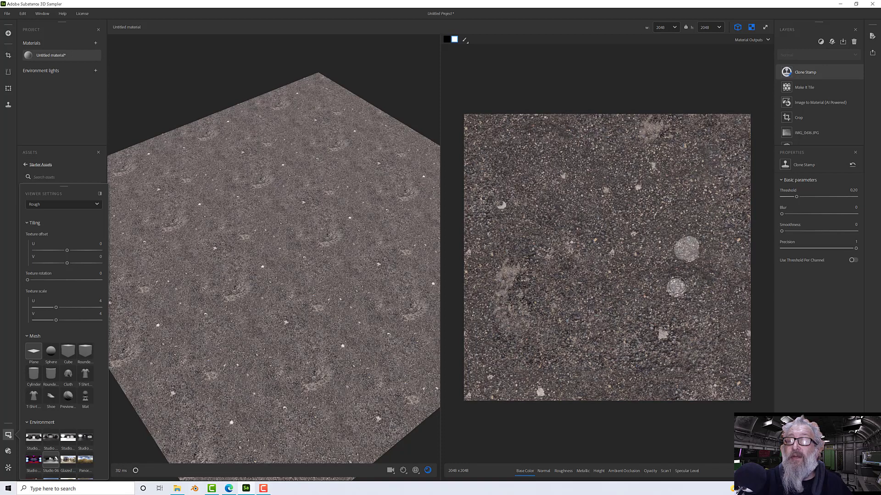
{"action": "left_click", "coordinate": [663, 335]}
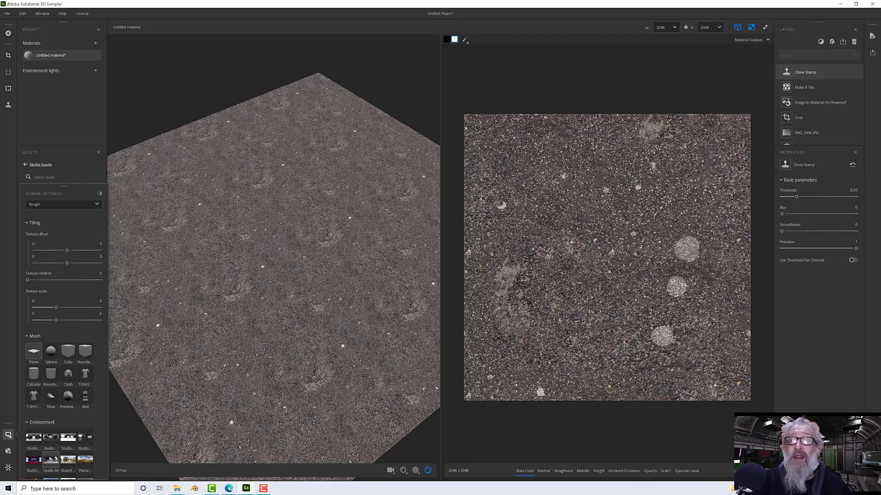
{"action": "left_click", "coordinate": [500, 205]}
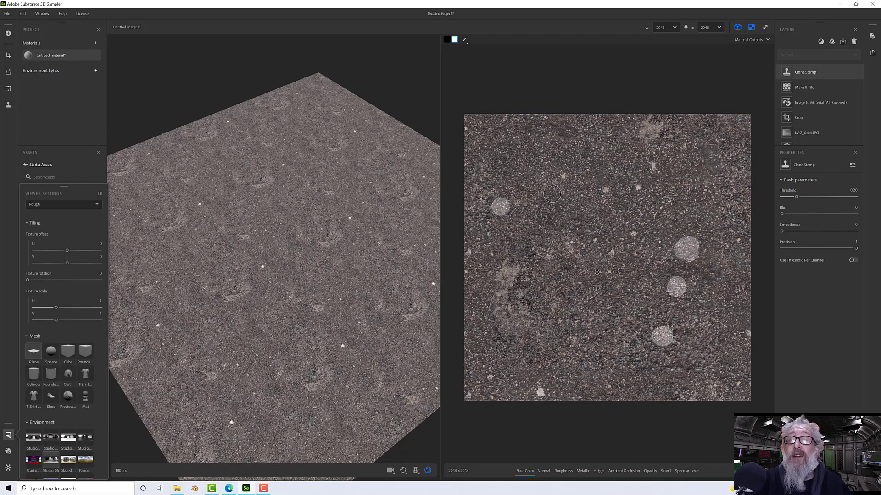
{"action": "left_click", "coordinate": [566, 176]}
{"action": "left_click", "coordinate": [607, 185]}
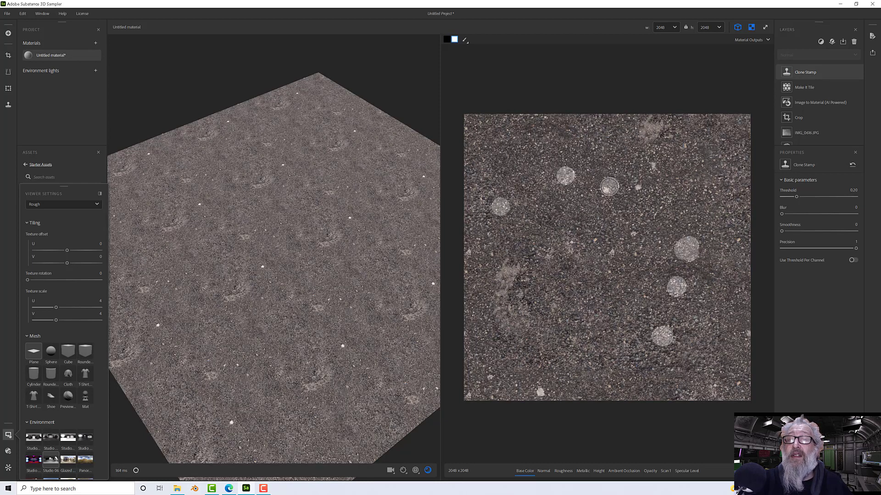
{"action": "left_click", "coordinate": [637, 187]}
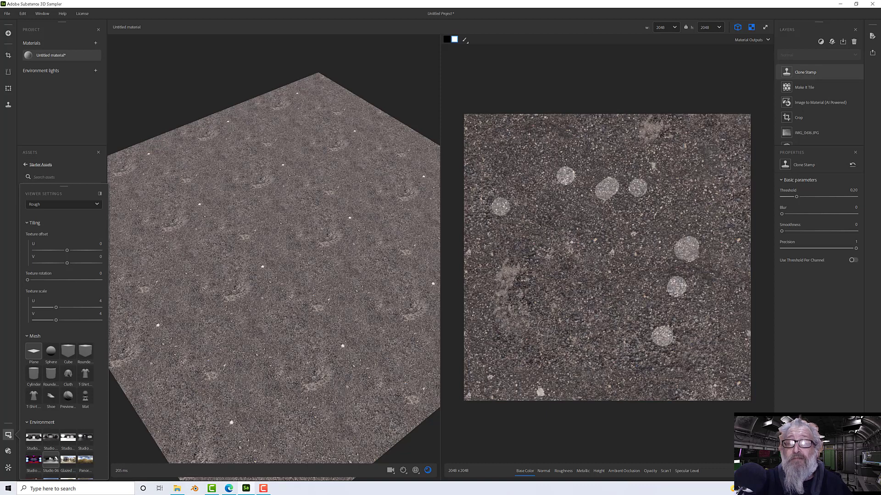
{"action": "left_click", "coordinate": [541, 390]}
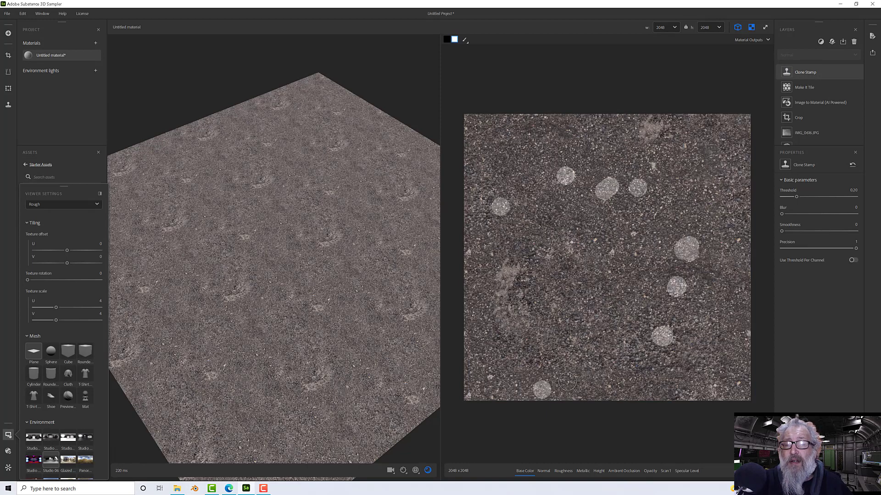
{"action": "left_click", "coordinate": [492, 378]}
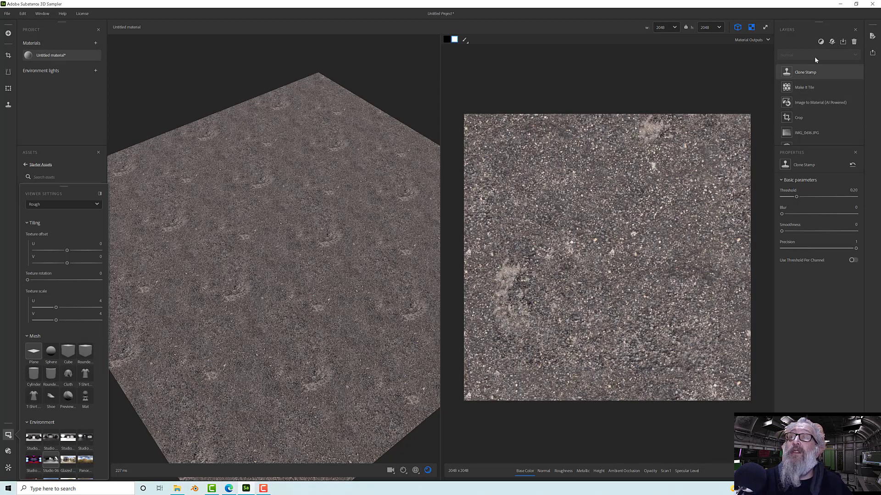
Step: Add a second Clone Stamp layer, sample clean asphalt from the upper right area, and paint over the large pale patch and its surroundings
{"action": "left_click", "coordinate": [820, 42]}
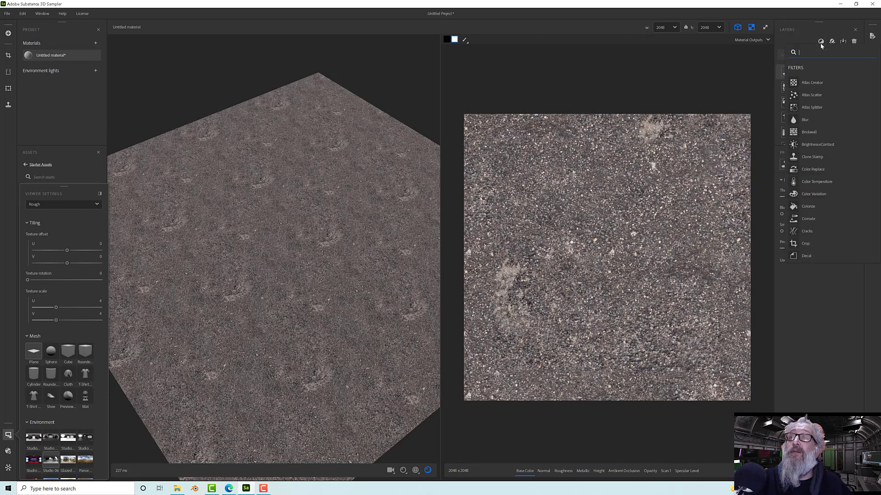
{"action": "type", "text": "clone"}
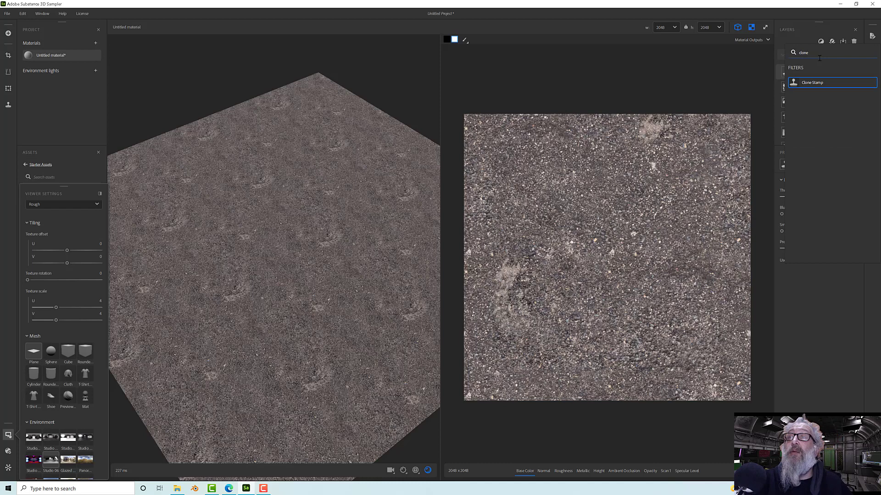
{"action": "left_click", "coordinate": [814, 85]}
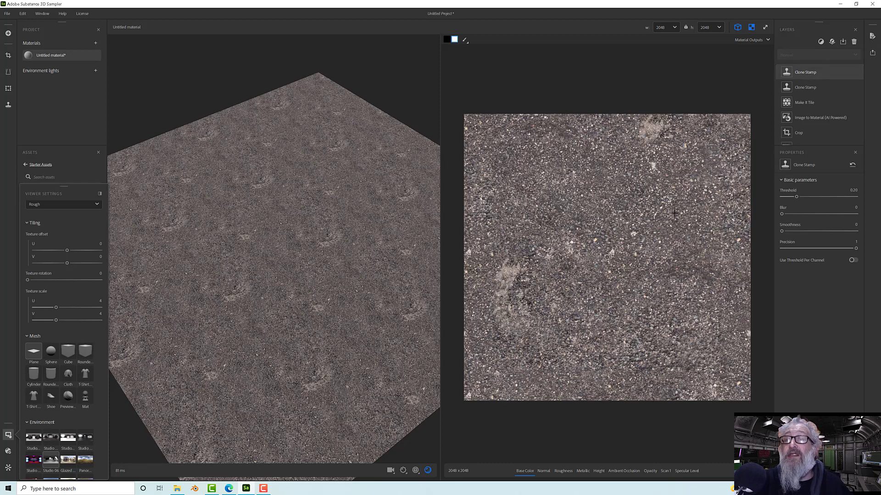
{"action": "left_click", "coordinate": [669, 195], "text": "ctrl"}
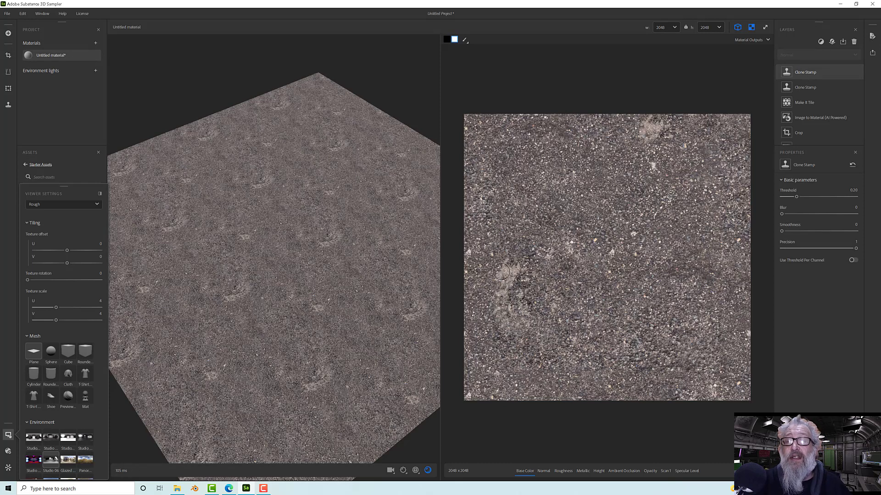
{"action": "mouse_move", "coordinate": [502, 268]}
{"action": "left_mouse_down"}
{"action": "mouse_move", "coordinate": [513, 266]}
{"action": "mouse_move", "coordinate": [500, 308]}
{"action": "mouse_move", "coordinate": [510, 329]}
{"action": "mouse_move", "coordinate": [522, 323]}
{"action": "mouse_move", "coordinate": [510, 308]}
{"action": "mouse_move", "coordinate": [522, 288]}
{"action": "left_mouse_up"}
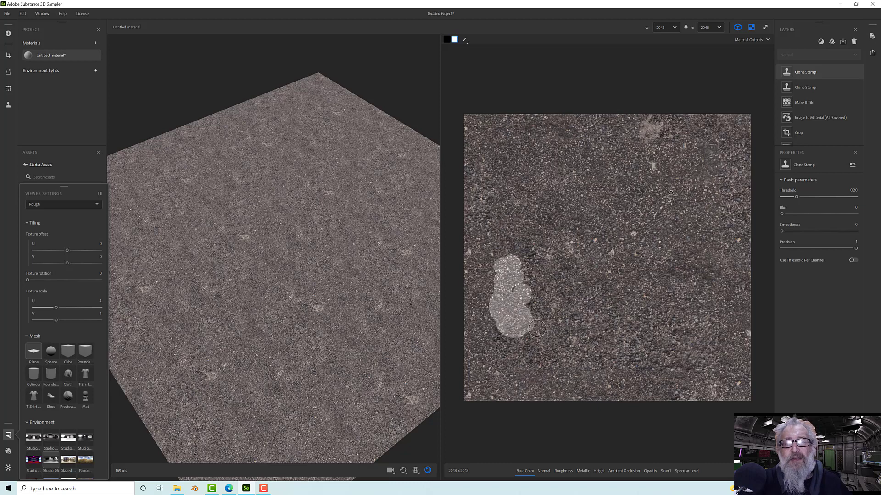
{"action": "left_click", "coordinate": [524, 342]}
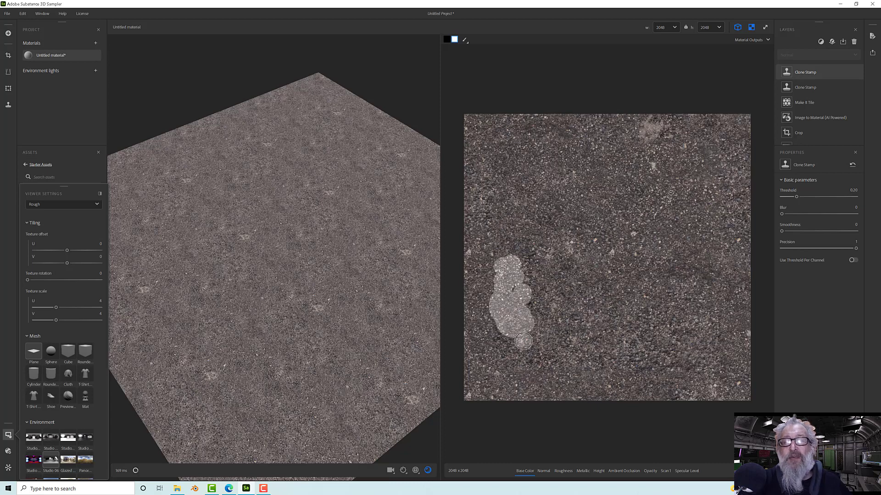
{"action": "left_click", "coordinate": [545, 254]}
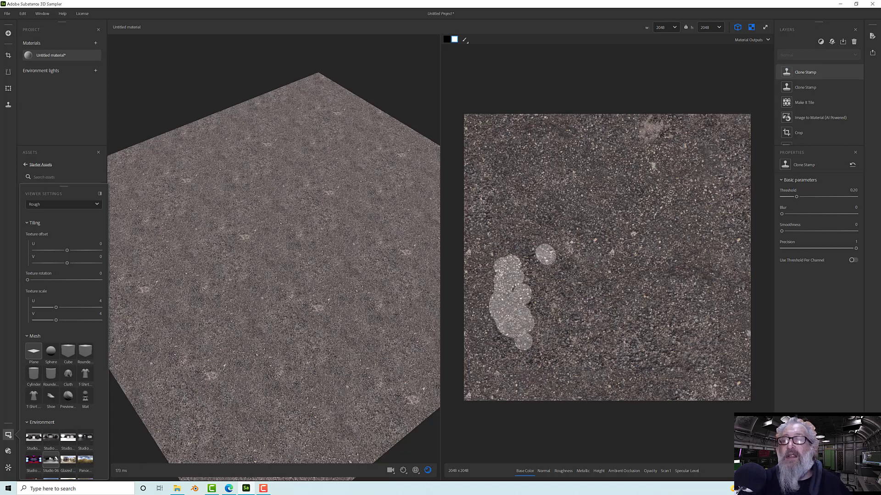
Step: Clone clean asphalt over the pale patch at the texture's upper edge, including across the tile border
{"action": "left_click", "coordinate": [645, 133]}
{"action": "left_click", "coordinate": [655, 130]}
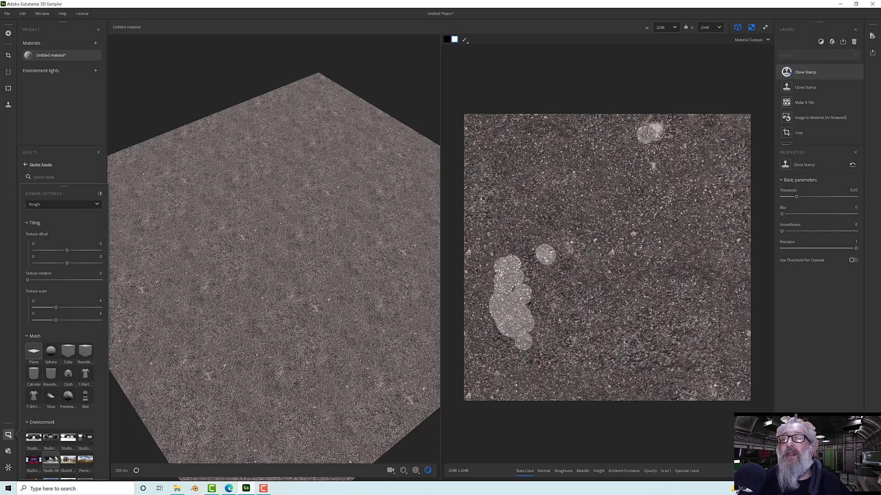
{"action": "left_click", "coordinate": [649, 125]}
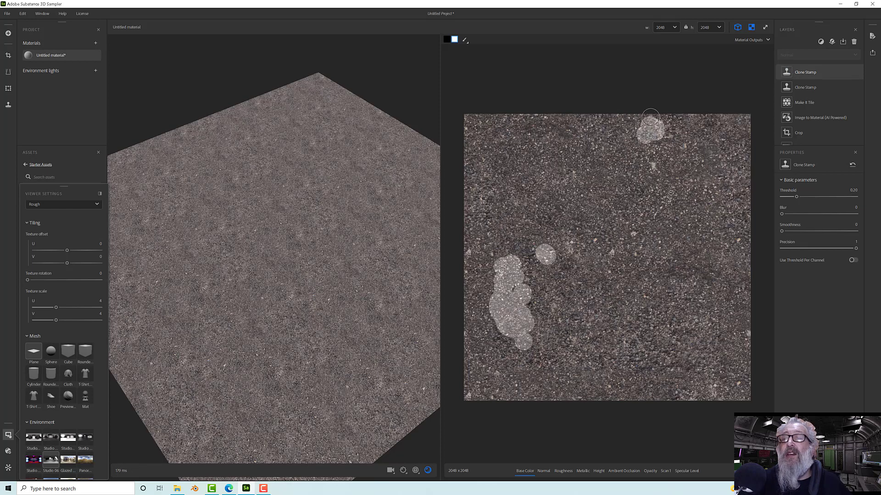
{"action": "left_click", "coordinate": [651, 114]}
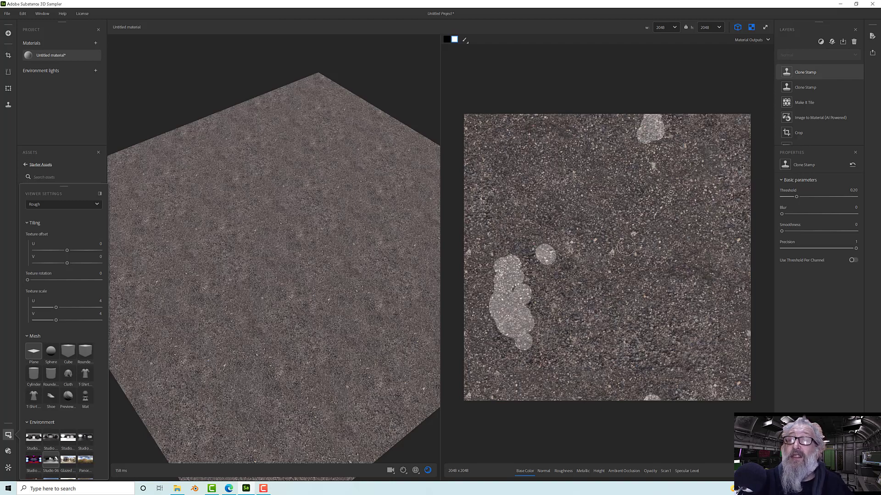
Step: Check the asphalt plane up close for repetition and stamp out the remaining light spots near the texture's centre and below its upper edge
{"action": "mouse_move", "coordinate": [376, 313]}
{"action": "left_mouse_down"}
{"action": "mouse_move", "coordinate": [388, 282]}
{"action": "mouse_move", "coordinate": [376, 280]}
{"action": "left_mouse_up"}
{"action": "scroll", "coordinate": [375, 280], "scroll_direction": "up", "scroll_amount": 3}
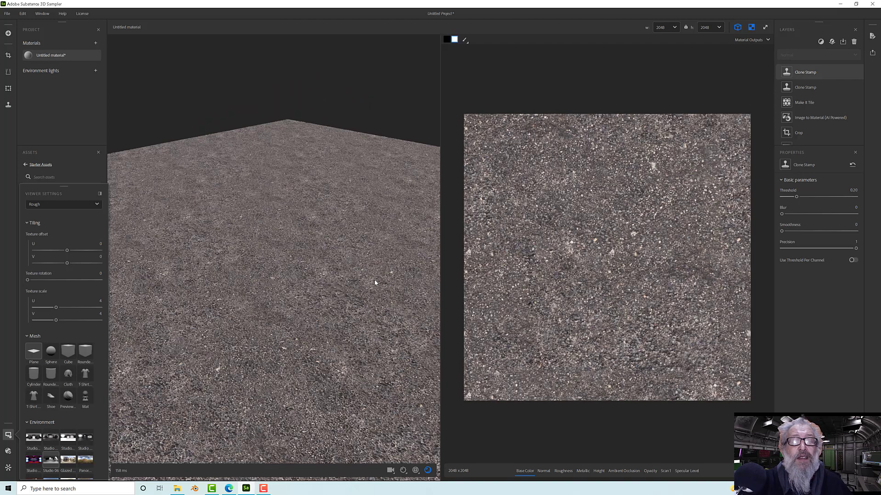
{"action": "scroll", "coordinate": [374, 282], "scroll_direction": "up", "scroll_amount": 5}
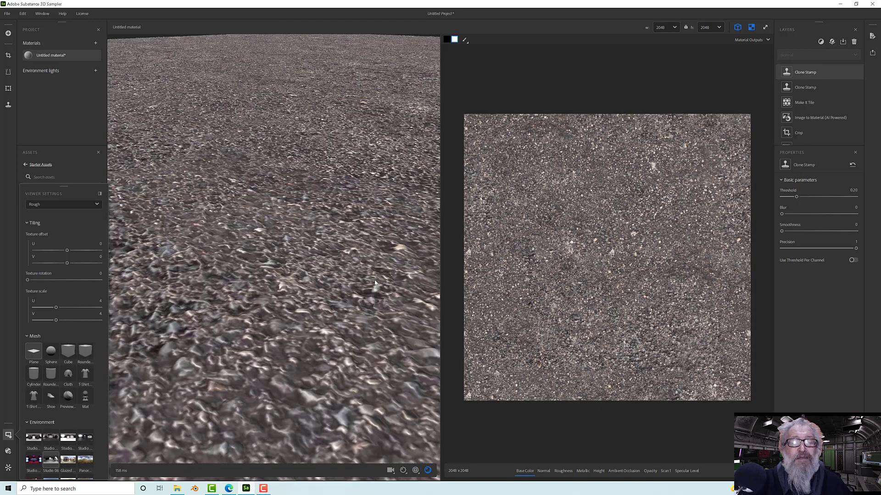
{"action": "scroll", "coordinate": [375, 280], "scroll_direction": "down", "scroll_amount": 6}
{"action": "mouse_move", "coordinate": [374, 279]}
{"action": "left_mouse_down"}
{"action": "mouse_move", "coordinate": [388, 319]}
{"action": "mouse_move", "coordinate": [457, 317]}
{"action": "mouse_move", "coordinate": [401, 329]}
{"action": "left_mouse_up"}
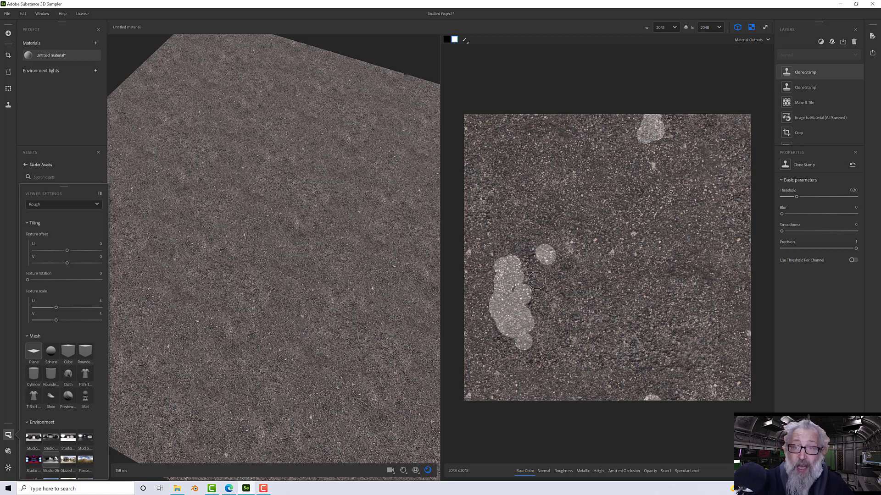
{"action": "left_click", "coordinate": [616, 250]}
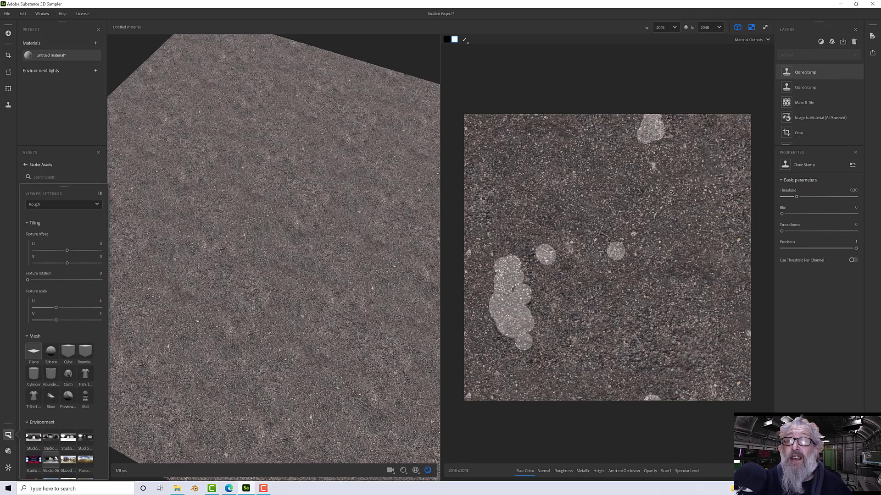
{"action": "left_click", "coordinate": [601, 243]}
{"action": "left_click", "coordinate": [651, 168]}
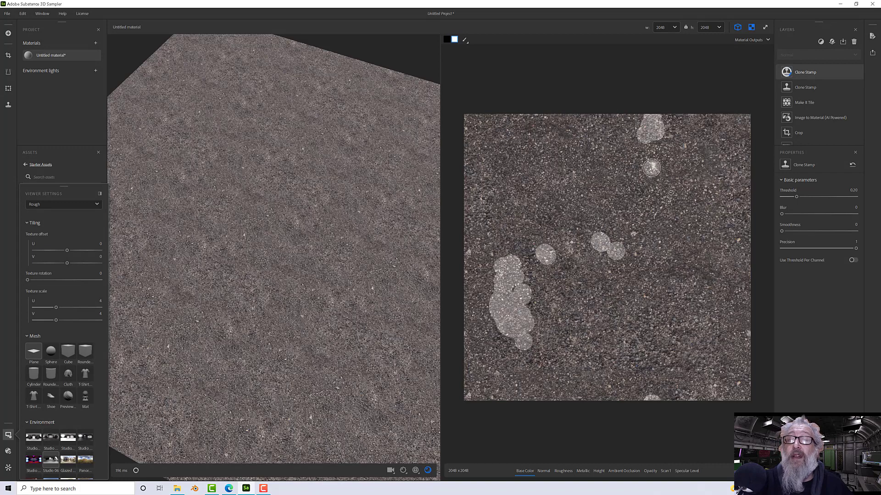
{"action": "scroll", "coordinate": [354, 276], "scroll_direction": "down", "scroll_amount": 3}
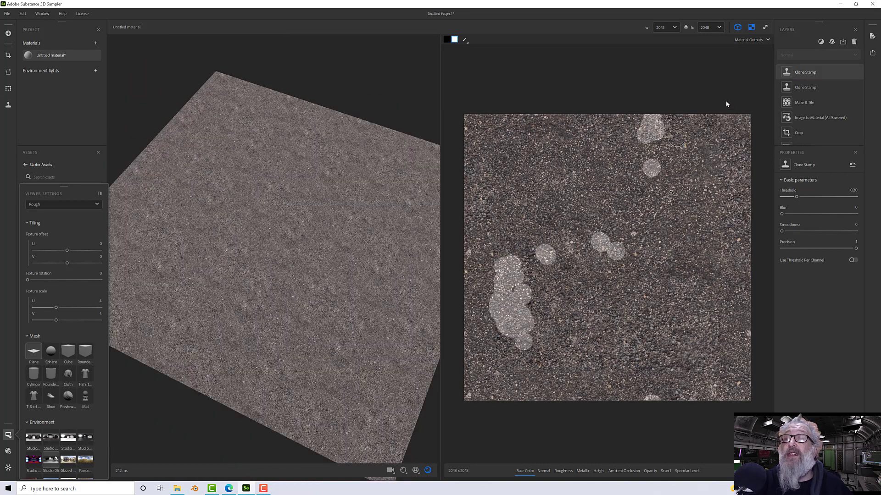
Step: Set the Make It Tile layer's Color Equalizer to 35.22 and check the tiled plane at a low angle
{"action": "left_click", "coordinate": [804, 103]}
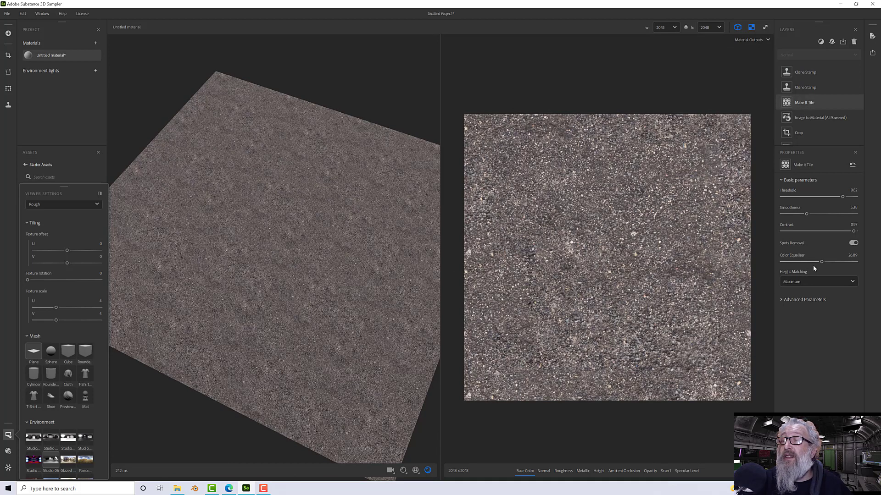
{"action": "mouse_move", "coordinate": [820, 262]}
{"action": "left_mouse_down"}
{"action": "mouse_move", "coordinate": [808, 262]}
{"action": "mouse_move", "coordinate": [833, 261]}
{"action": "left_mouse_up"}
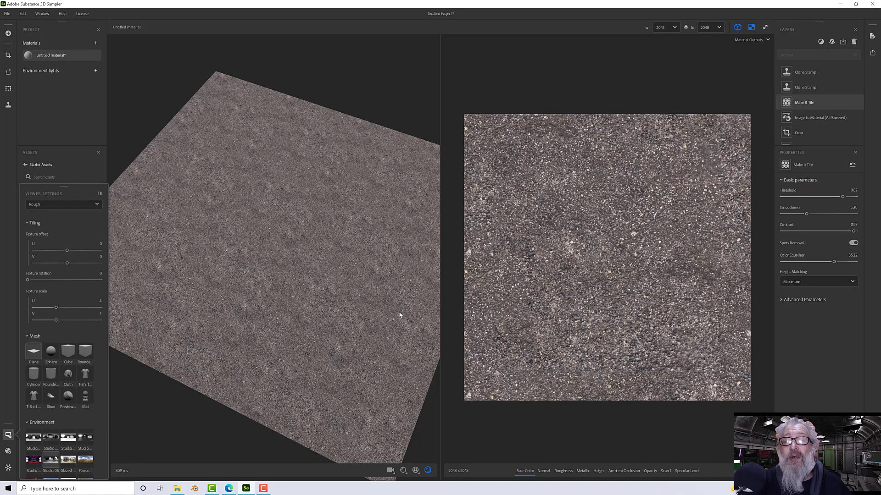
{"action": "left_click_drag", "start_coordinate": [399, 315], "coordinate": [375, 281]}
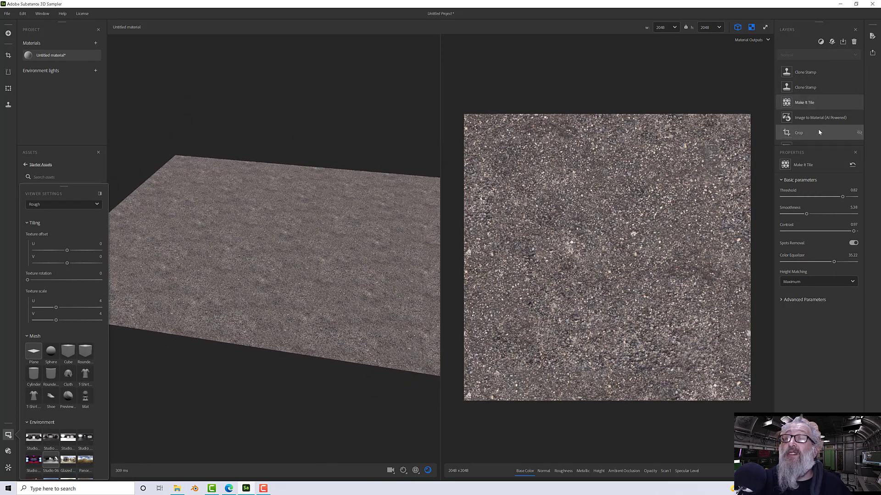
Step: Select the Crop layer and rotate its crop frame slightly counter-clockwise over the source photo
{"action": "scroll", "coordinate": [818, 129], "scroll_direction": "down", "scroll_amount": 2}
{"action": "scroll", "coordinate": [814, 129], "scroll_direction": "up", "scroll_amount": 2}
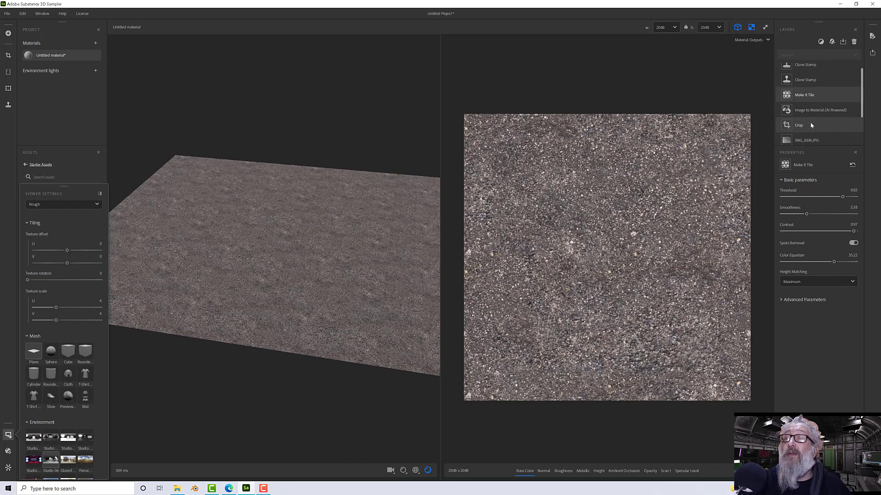
{"action": "left_click", "coordinate": [810, 124]}
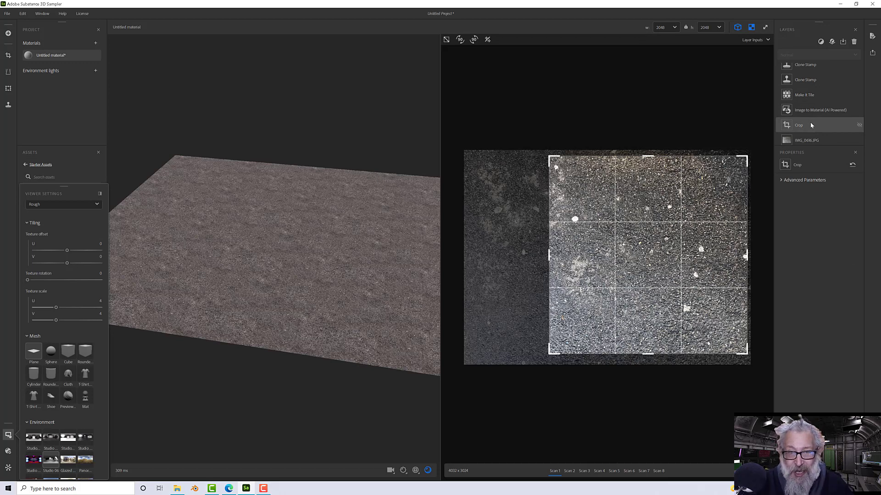
{"action": "left_click_drag", "start_coordinate": [442, 239], "coordinate": [441, 264]}
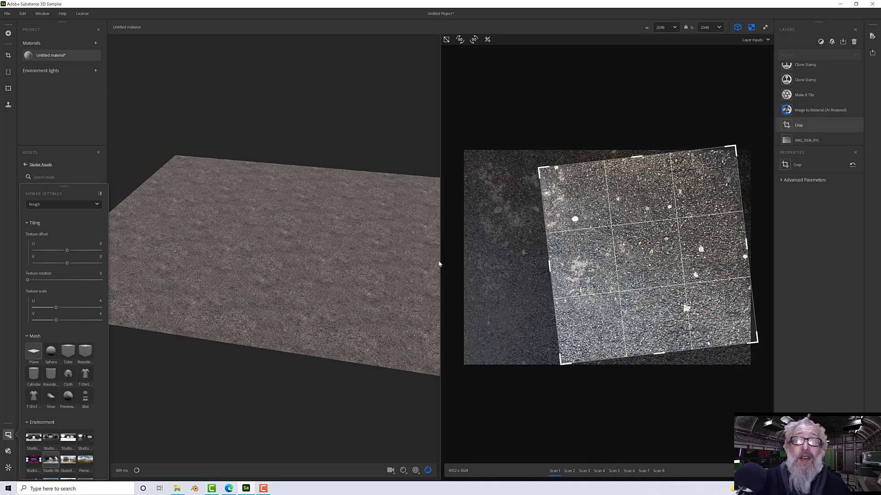
Step: Undo the crop frame's rotation over the source photo and view the asphalt plane from a higher angle
{"action": "key", "text": "ctrl+z"}
{"action": "left_click_drag", "start_coordinate": [328, 249], "coordinate": [363, 444]}
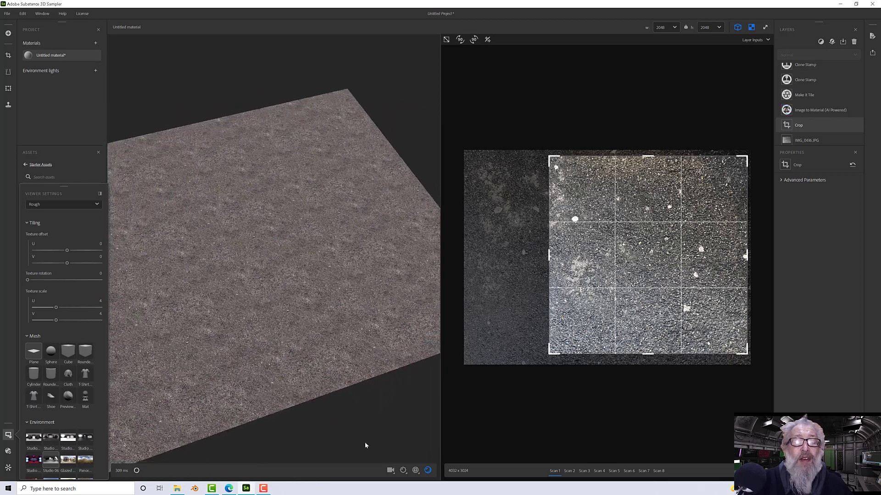
Step: Set the viewer's texture scale to 2 in both U and V and check the tiling on the plane
{"action": "left_click", "coordinate": [415, 470]}
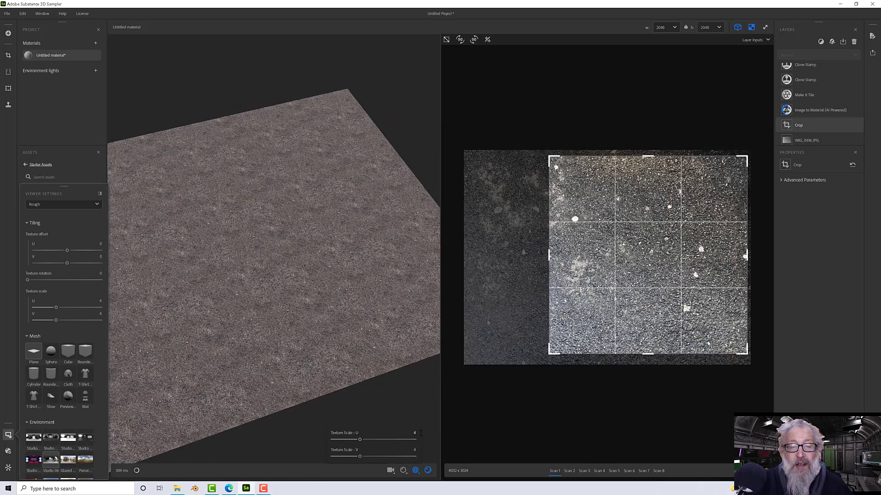
{"action": "left_click", "coordinate": [420, 432]}
{"action": "type", "text": "2"}
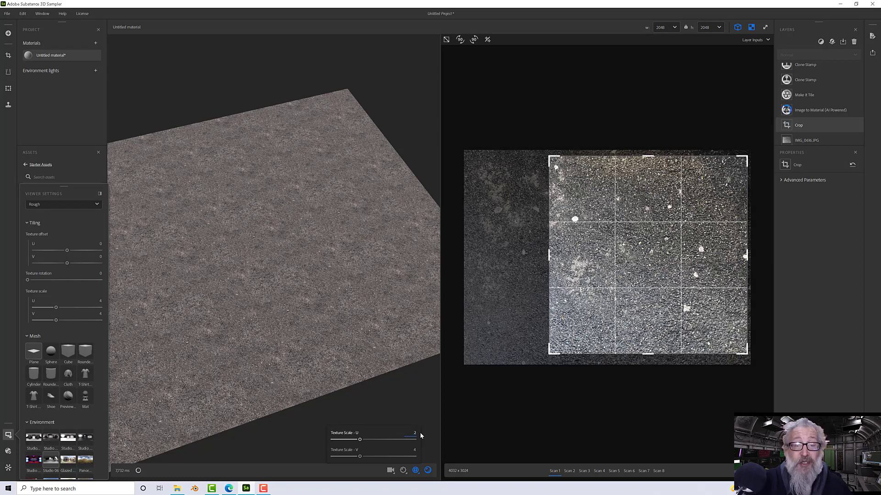
{"action": "left_click", "coordinate": [421, 450]}
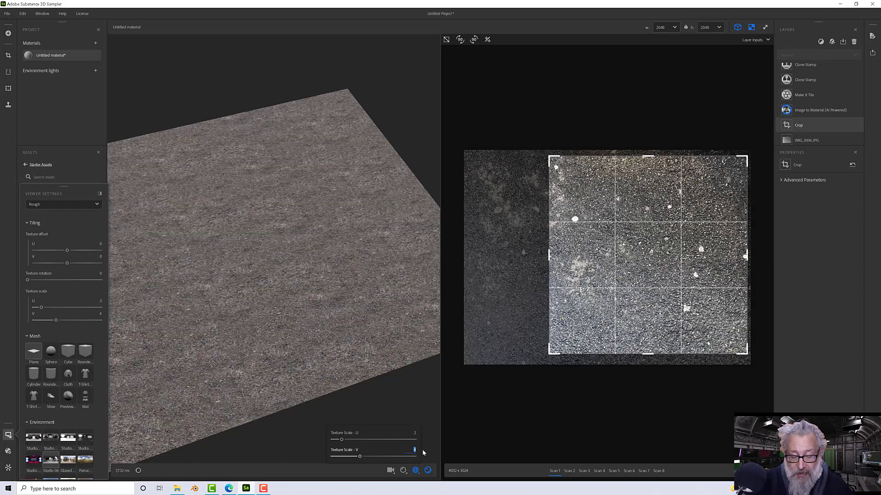
{"action": "type", "text": "2"}
{"action": "left_click", "coordinate": [272, 306]}
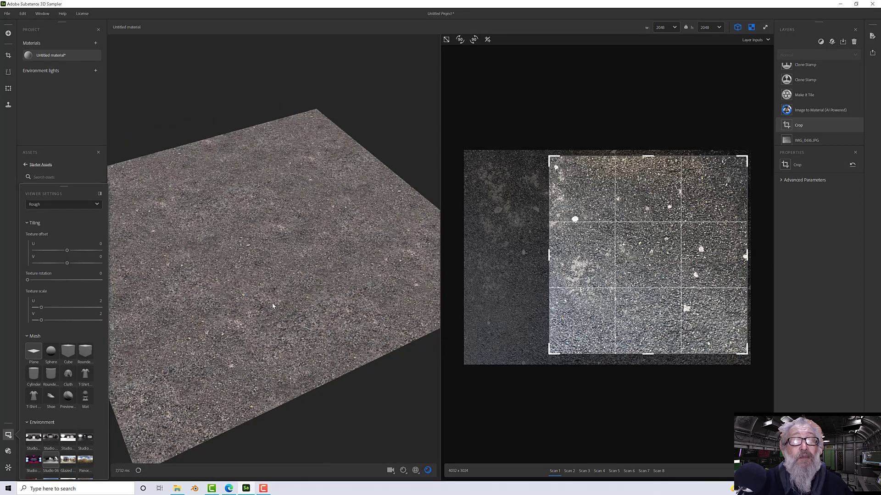
{"action": "left_click_drag", "start_coordinate": [273, 306], "coordinate": [310, 305]}
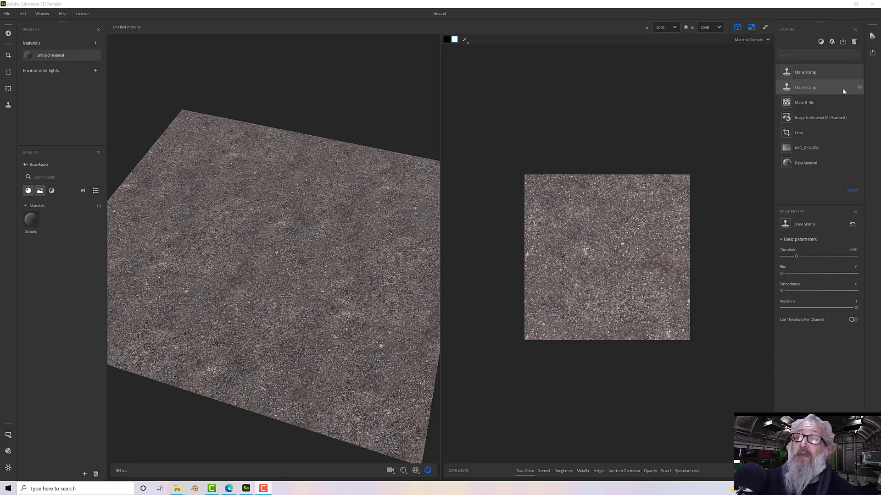
Step: Export the material as Ground in Substance 3D asset (.sbsar) format at 2048 × 2048, replacing the existing file
{"action": "left_click", "coordinate": [872, 53]}
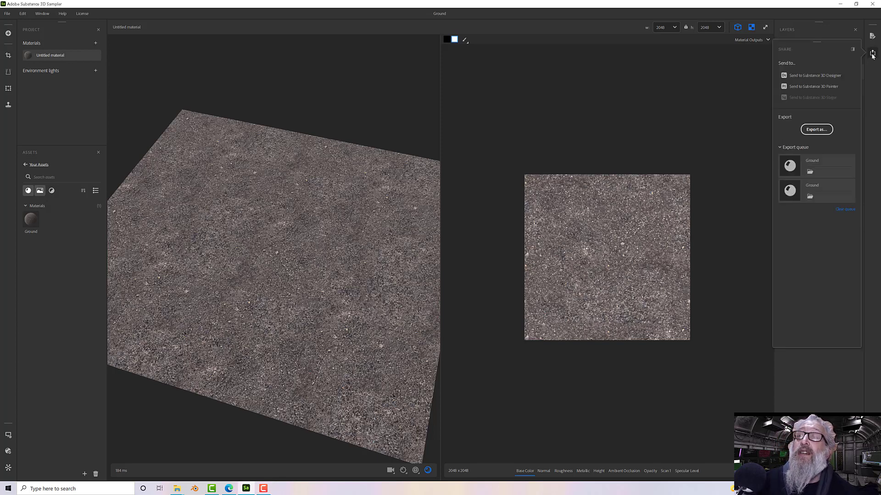
{"action": "left_click", "coordinate": [814, 130]}
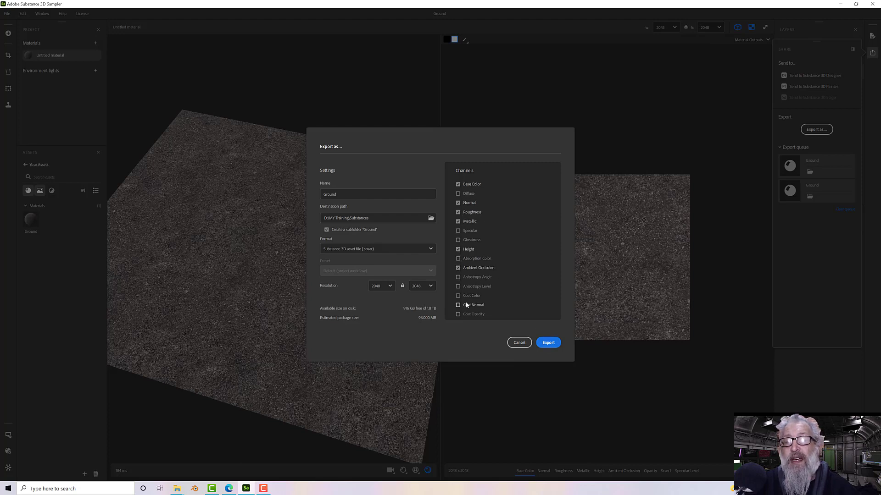
{"action": "scroll", "coordinate": [466, 303], "scroll_direction": "down", "scroll_amount": 5}
{"action": "scroll", "coordinate": [466, 302], "scroll_direction": "up", "scroll_amount": 5}
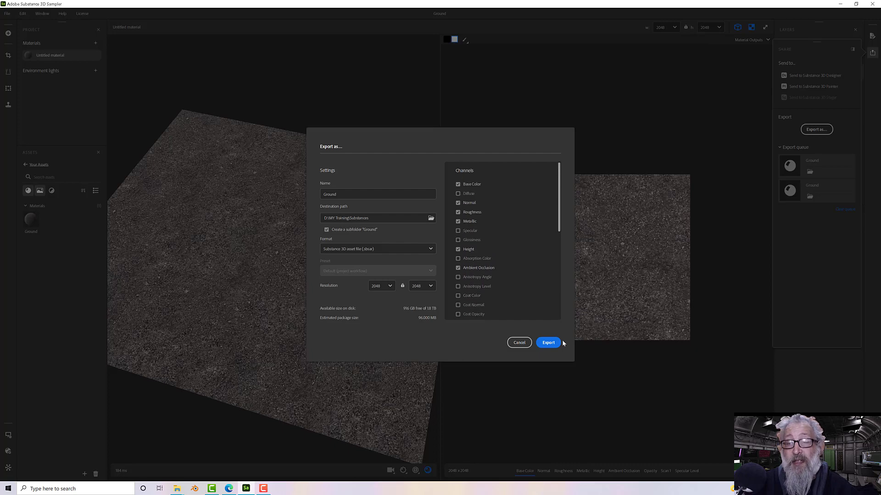
{"action": "left_click", "coordinate": [548, 343]}
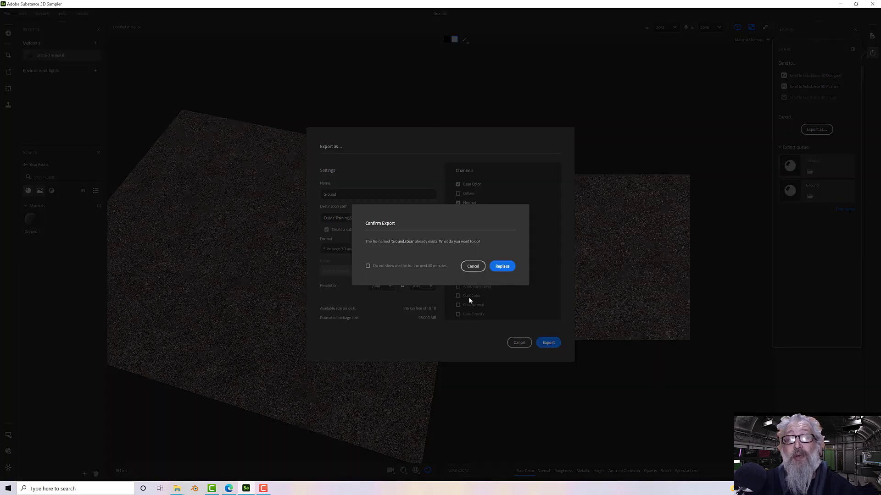
{"action": "left_click", "coordinate": [501, 267]}
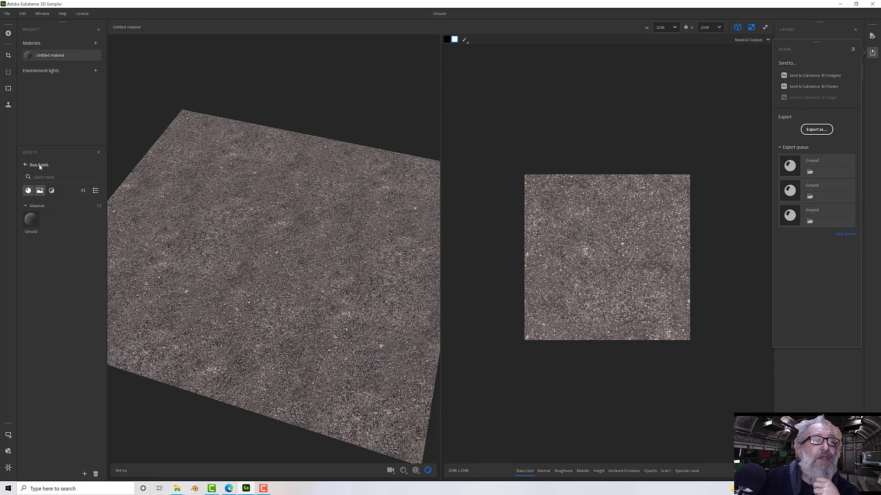
Step: Locate the Ground material among the user's own assets and check the exported Ground.sbsar in the import file picker without importing it
{"action": "left_click", "coordinate": [26, 165]}
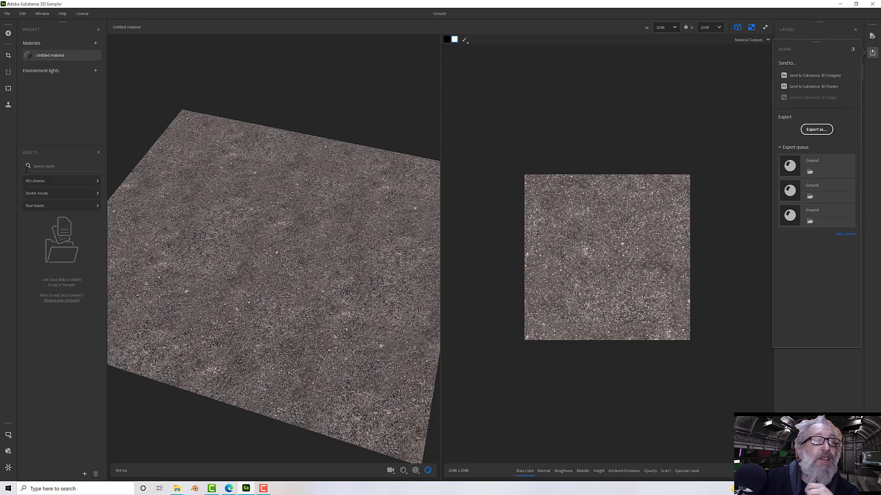
{"action": "left_click", "coordinate": [51, 193]}
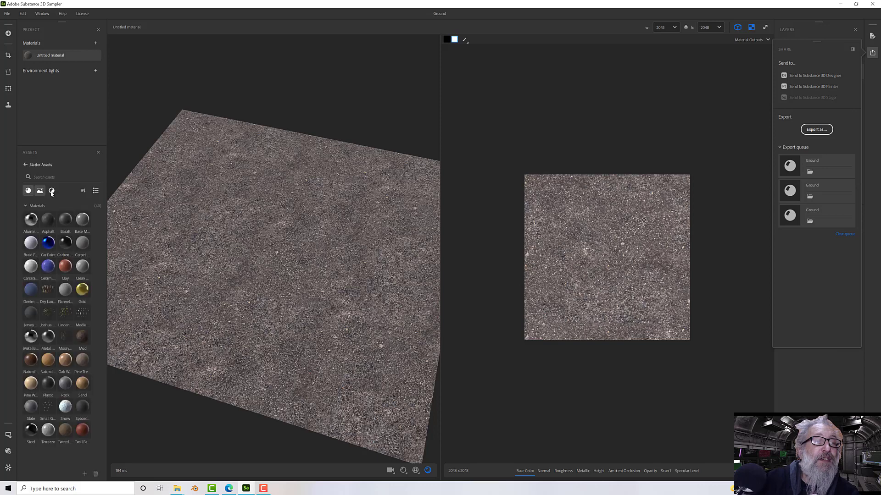
{"action": "left_click", "coordinate": [26, 165]}
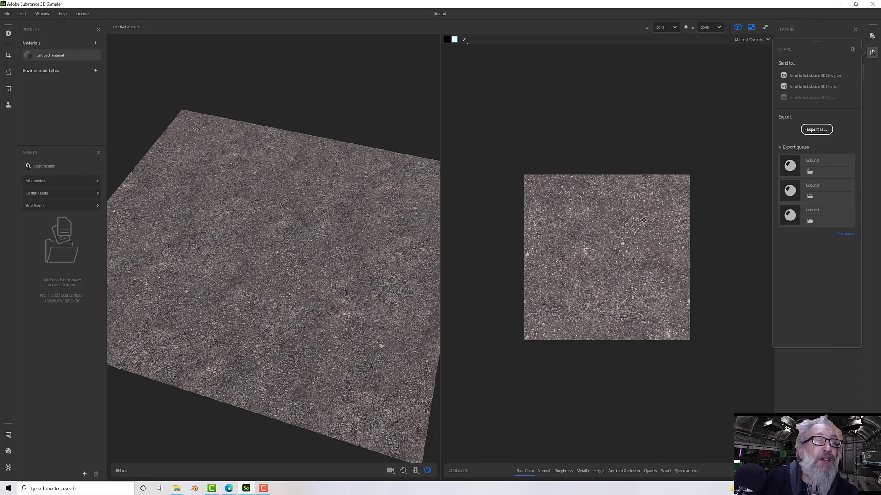
{"action": "left_click", "coordinate": [46, 205]}
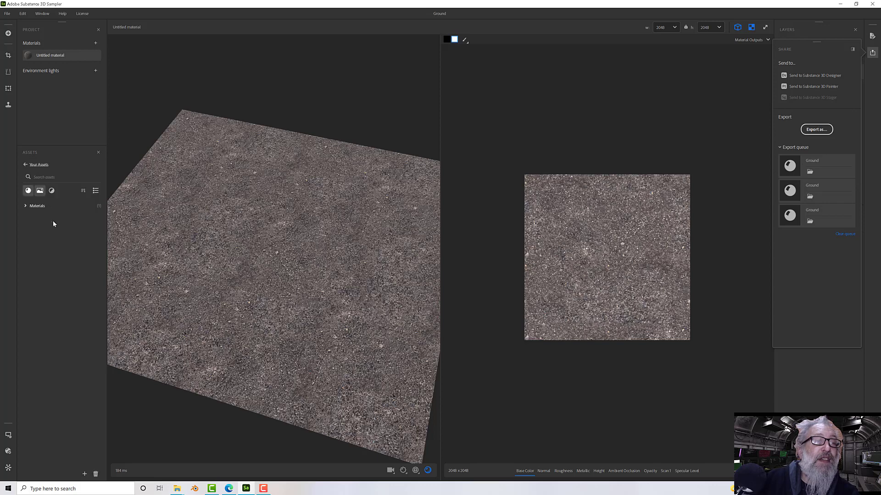
{"action": "left_click", "coordinate": [26, 206]}
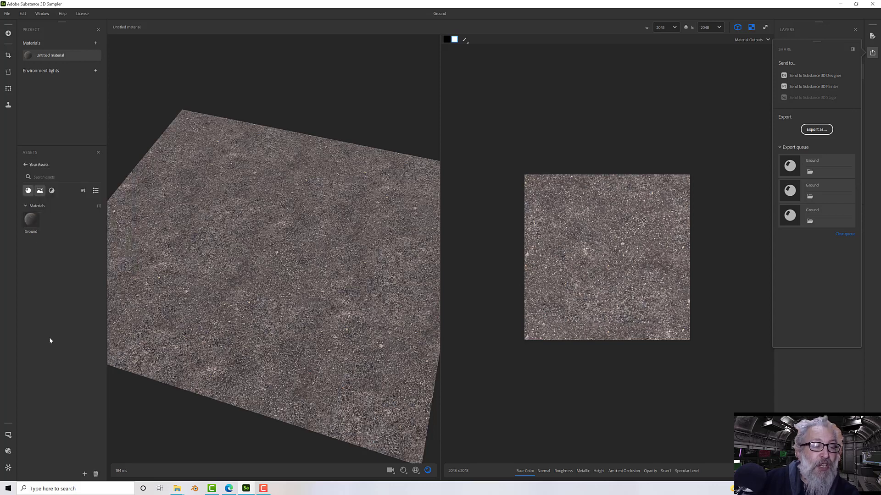
{"action": "left_click", "coordinate": [84, 474]}
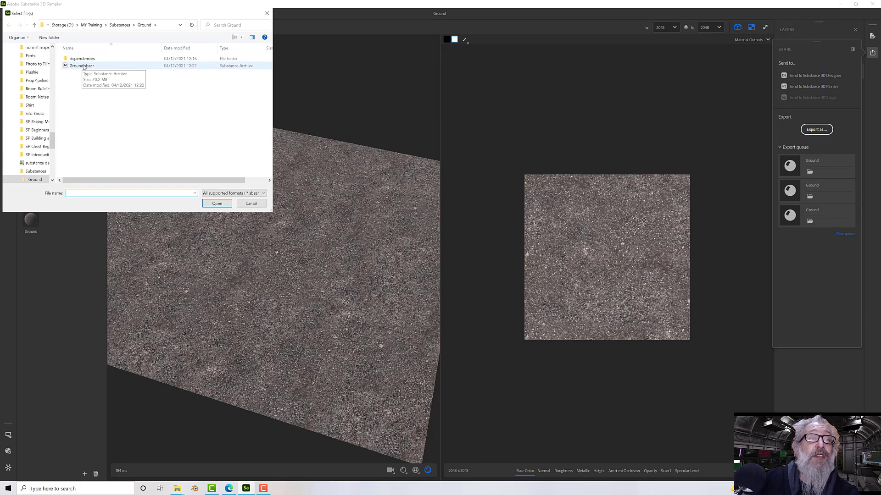
{"action": "left_click", "coordinate": [252, 203]}
{"action": "mouse_move", "coordinate": [37, 224]}
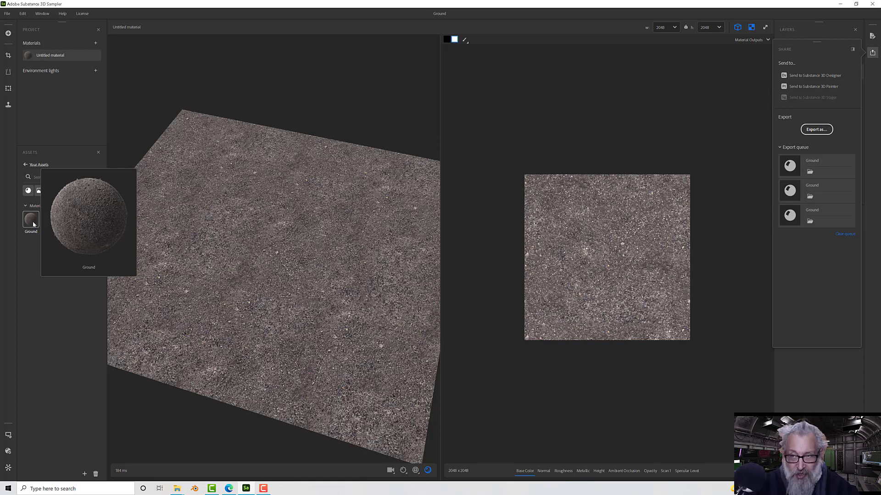
Step: Start a new project and add the Ground material from the user's assets as its first layer
{"action": "left_click", "coordinate": [7, 13]}
{"action": "left_click", "coordinate": [24, 36]}
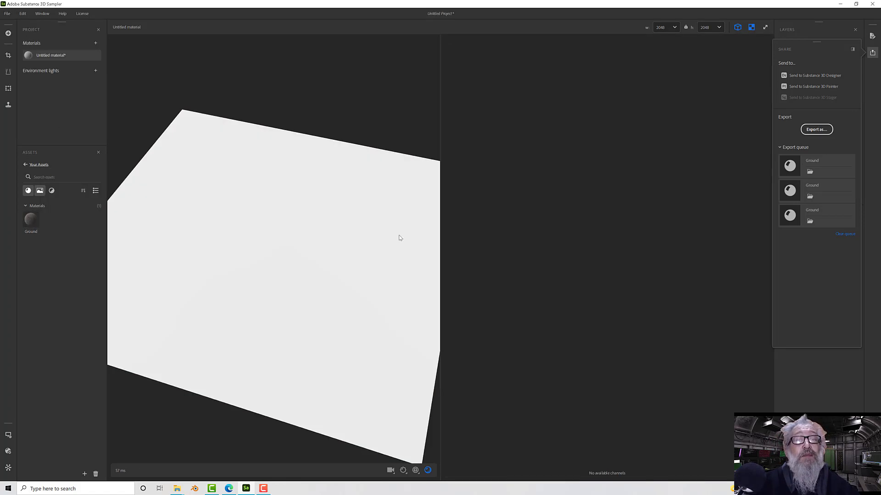
{"action": "left_click_drag", "start_coordinate": [325, 259], "coordinate": [361, 267]}
{"action": "left_click", "coordinate": [872, 53]}
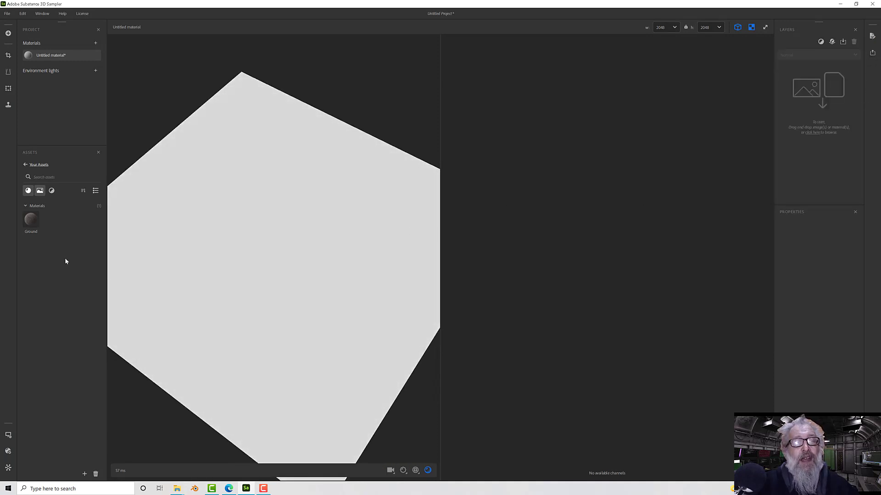
{"action": "left_click_drag", "start_coordinate": [38, 223], "coordinate": [817, 101]}
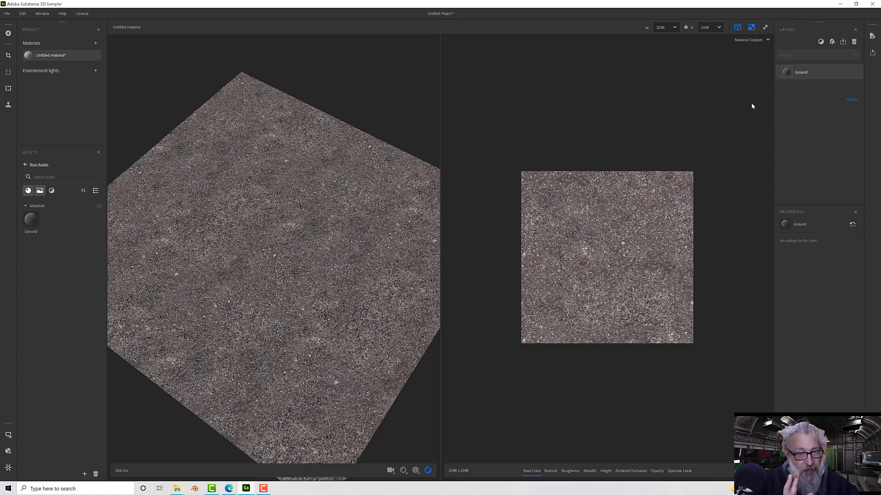
Step: Search the filters for "trans" and add a Transform filter above the Ground layer
{"action": "left_click", "coordinate": [821, 41]}
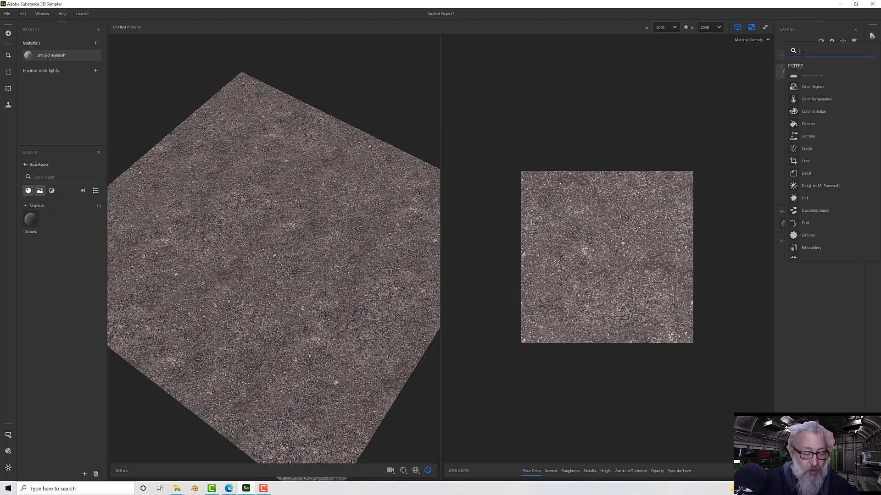
{"action": "type", "text": "trans"}
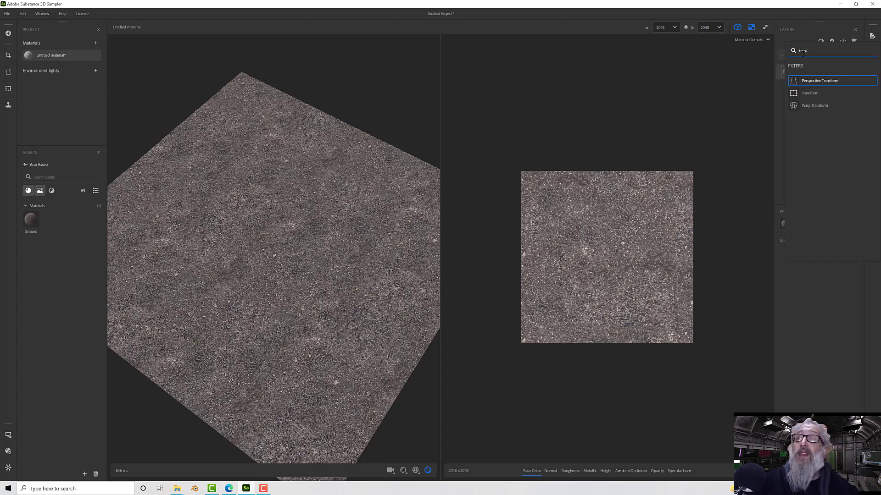
{"action": "left_click", "coordinate": [804, 94]}
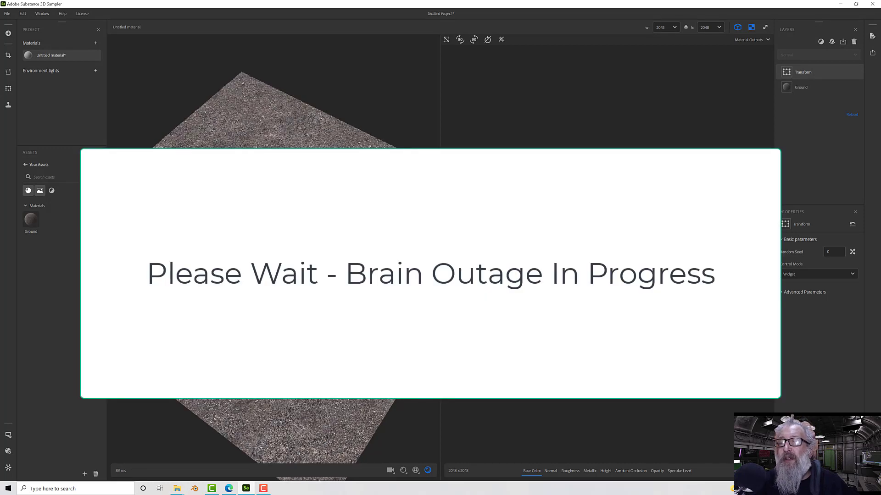
{"action": "left_click", "coordinate": [804, 292]}
{"action": "left_click", "coordinate": [821, 42]}
{"action": "left_click", "coordinate": [812, 92]}
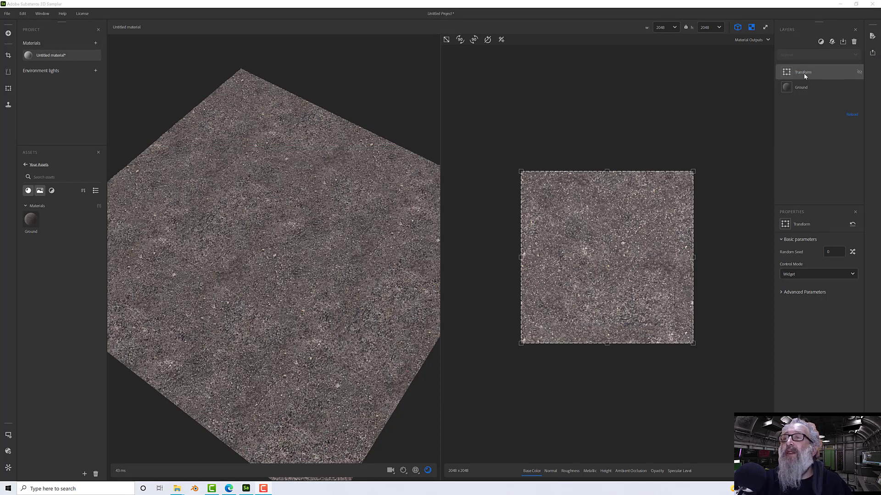
Step: Switch the Transform layer's control mode to Widget & Parameters, set its rotation to 50.94, and check the plane
{"action": "left_click", "coordinate": [796, 274]}
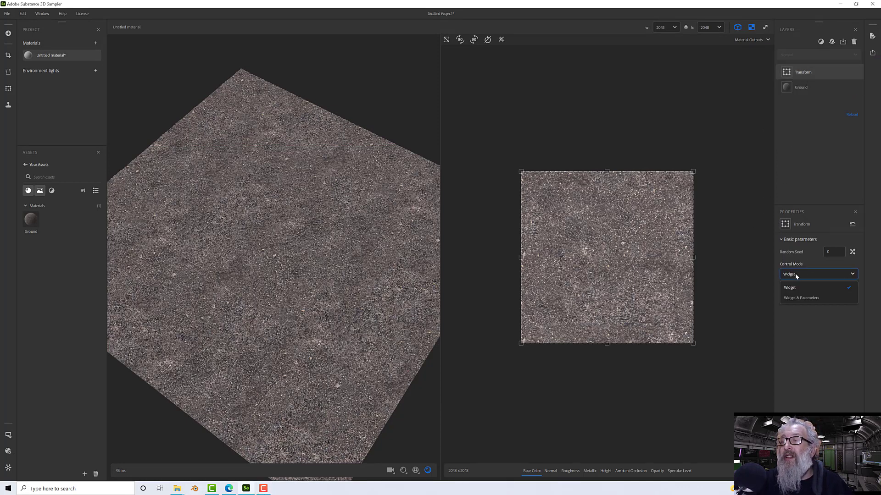
{"action": "left_click", "coordinate": [798, 297]}
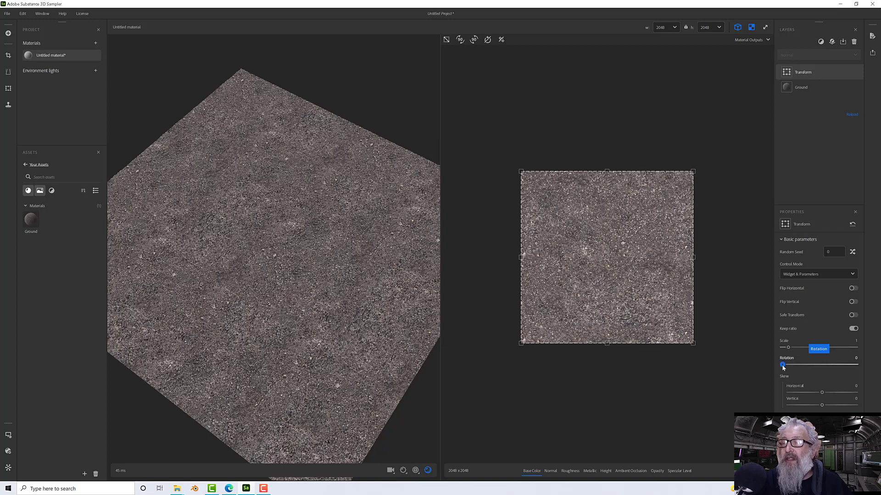
{"action": "left_click_drag", "start_coordinate": [782, 365], "coordinate": [792, 366]}
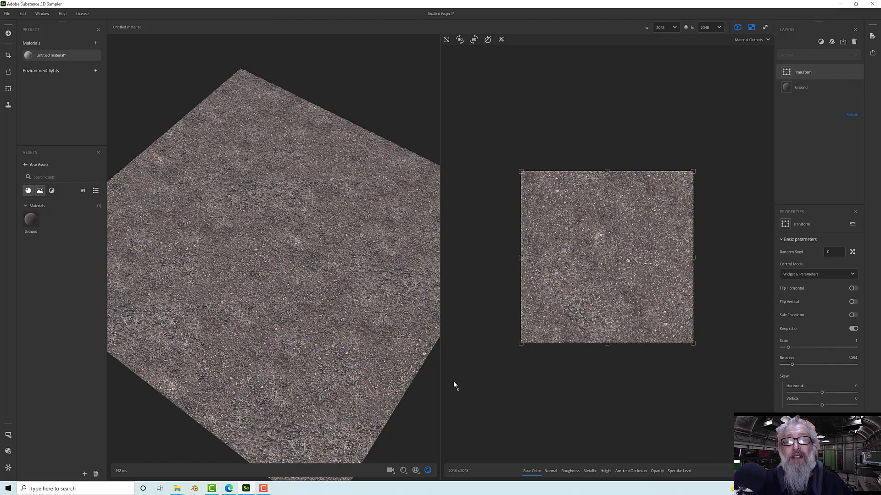
{"action": "scroll", "coordinate": [303, 362], "scroll_direction": "up", "scroll_amount": 2}
{"action": "scroll", "coordinate": [304, 362], "scroll_direction": "down", "scroll_amount": 3}
{"action": "mouse_move", "coordinate": [305, 362]}
{"action": "left_mouse_down"}
{"action": "mouse_move", "coordinate": [309, 340]}
{"action": "mouse_move", "coordinate": [362, 329]}
{"action": "mouse_move", "coordinate": [293, 363]}
{"action": "left_mouse_up"}
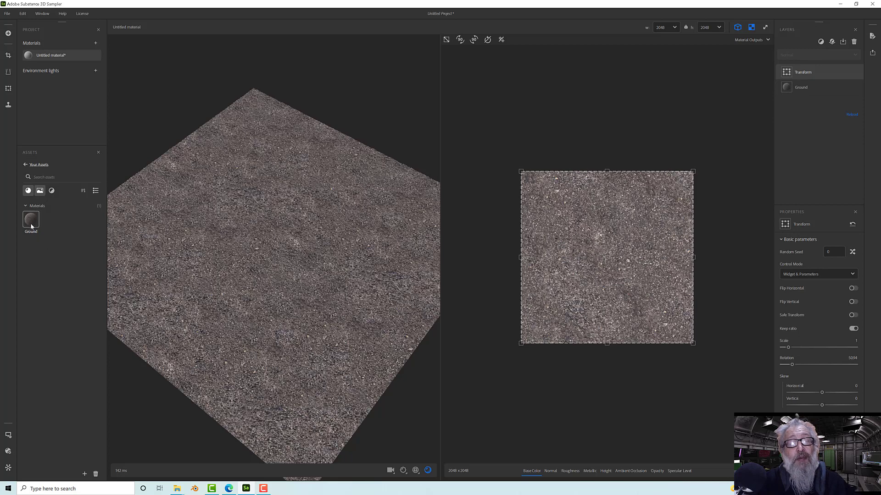
Step: Add the Ground material again above the Transform layer and set its blending mode to Custom Mask Blend
{"action": "left_click_drag", "start_coordinate": [31, 221], "coordinate": [806, 69]}
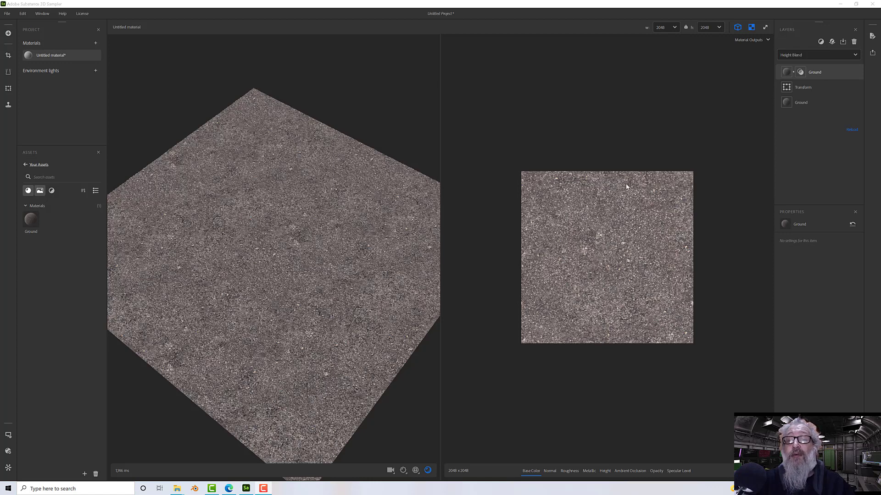
{"action": "left_click", "coordinate": [802, 56]}
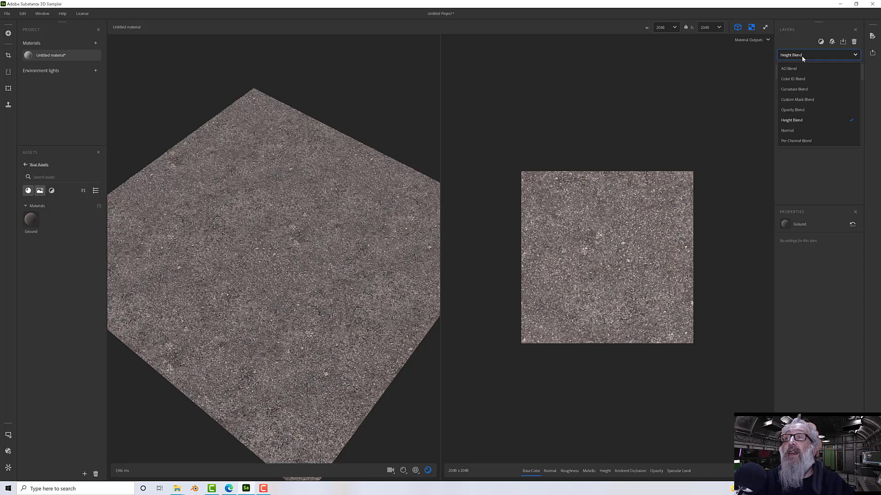
{"action": "left_click", "coordinate": [808, 99]}
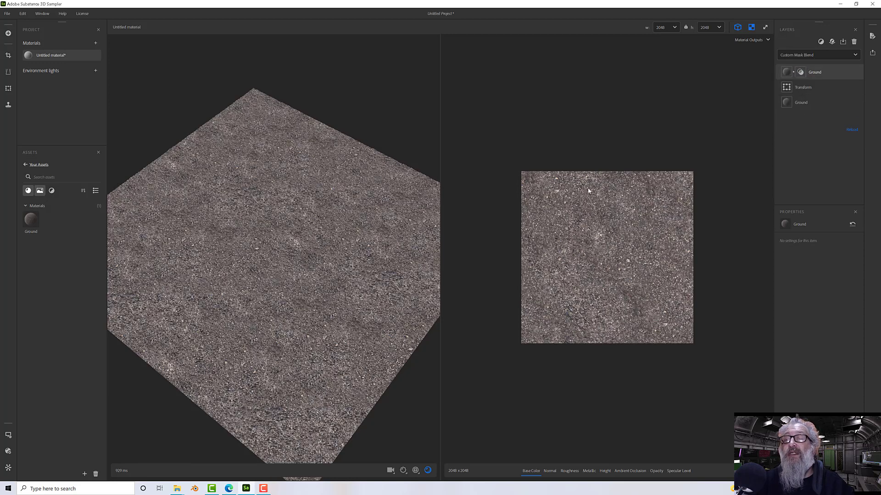
{"action": "middle_click_drag", "start_coordinate": [606, 218], "coordinate": [609, 216]}
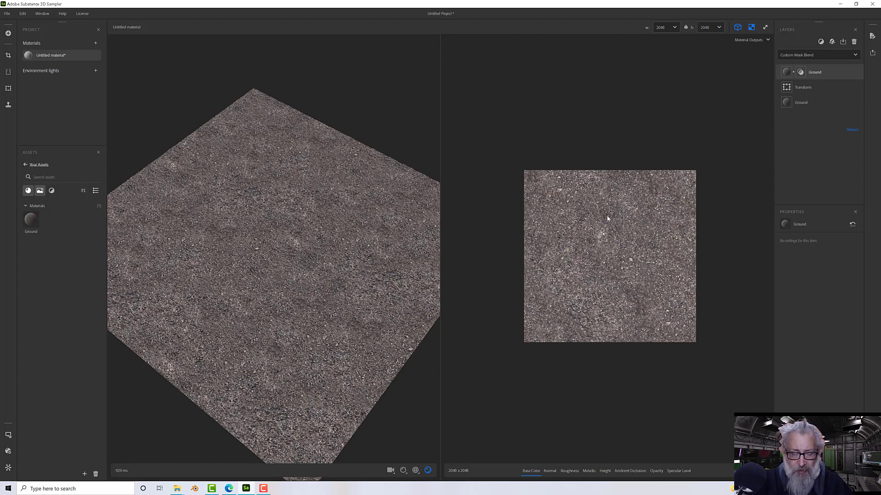
{"action": "right_click", "coordinate": [607, 216]}
{"action": "left_click", "coordinate": [568, 211]}
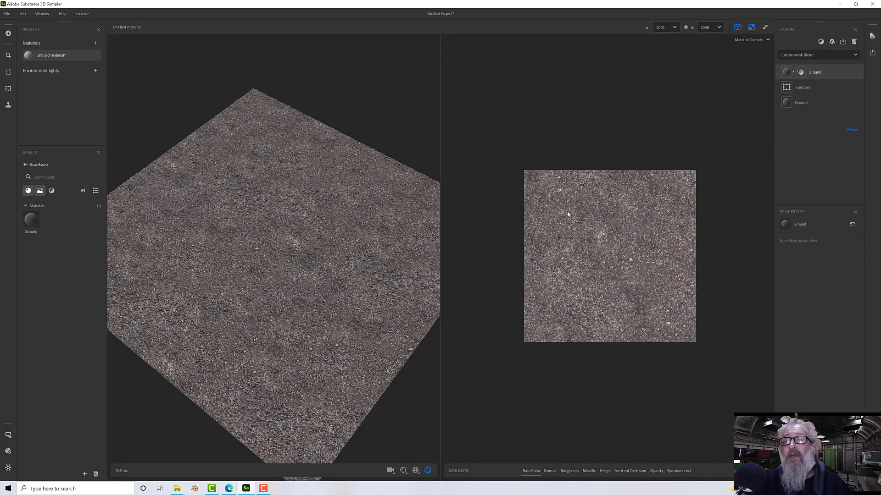
{"action": "middle_click_drag", "start_coordinate": [574, 211], "coordinate": [568, 211]}
{"action": "scroll", "coordinate": [568, 213], "scroll_direction": "up", "scroll_amount": 3}
{"action": "scroll", "coordinate": [568, 209], "scroll_direction": "down", "scroll_amount": 1}
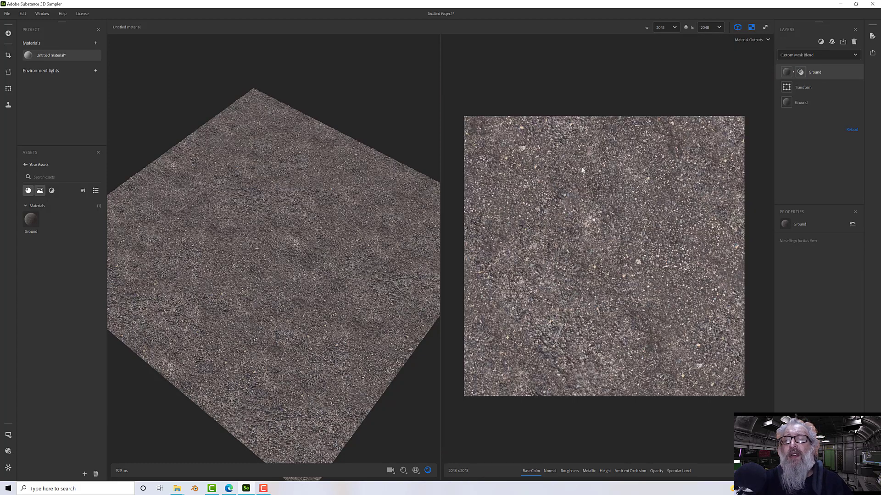
Step: Open the top Ground layer's Custom Mask Blend mask for painting and paint white along the texture's upper edge
{"action": "left_click", "coordinate": [800, 73]}
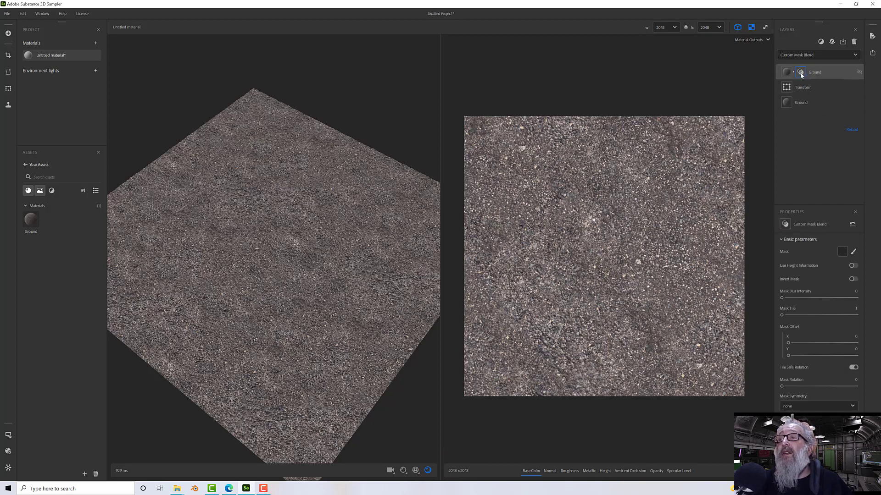
{"action": "left_click", "coordinate": [853, 252]}
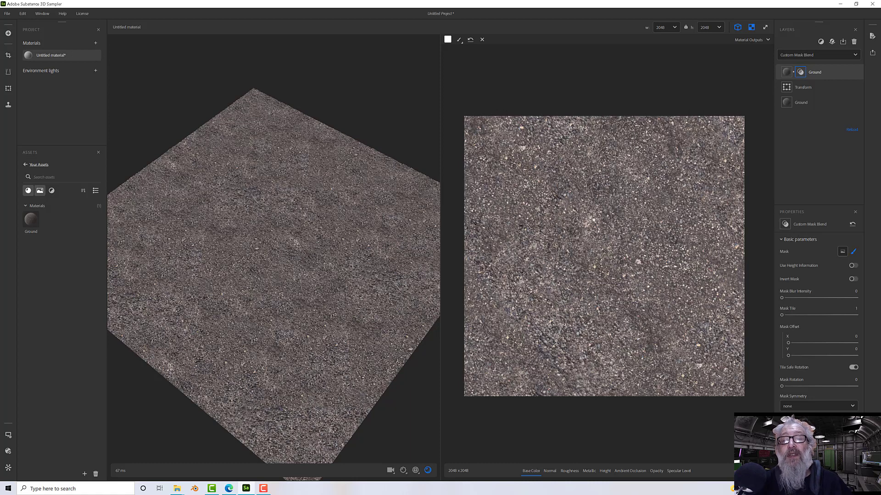
{"action": "mouse_move", "coordinate": [484, 149]}
{"action": "left_mouse_down"}
{"action": "mouse_move", "coordinate": [468, 221]}
{"action": "mouse_move", "coordinate": [470, 125]}
{"action": "mouse_move", "coordinate": [742, 122]}
{"action": "mouse_move", "coordinate": [716, 188]}
{"action": "mouse_move", "coordinate": [734, 229]}
{"action": "mouse_move", "coordinate": [734, 183]}
{"action": "mouse_move", "coordinate": [718, 139]}
{"action": "mouse_move", "coordinate": [725, 145]}
{"action": "mouse_move", "coordinate": [484, 137]}
{"action": "mouse_move", "coordinate": [702, 132]}
{"action": "mouse_move", "coordinate": [695, 134]}
{"action": "left_mouse_up"}
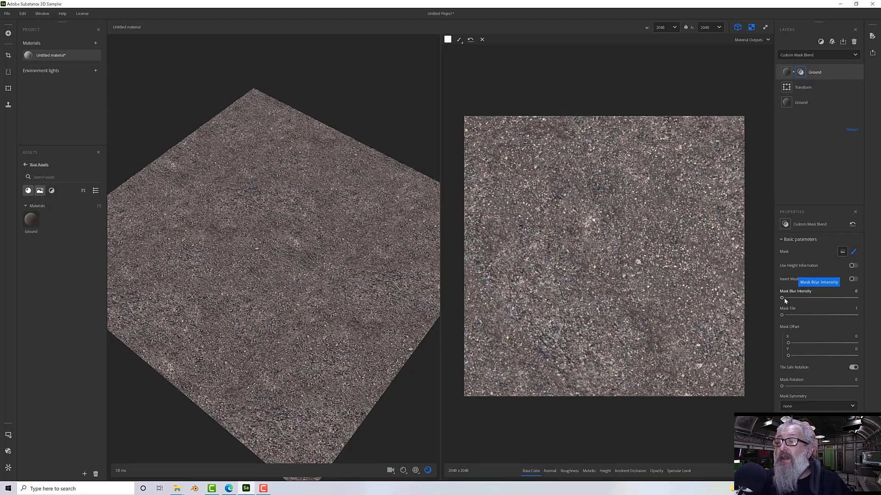
Step: Paint the mask along the remaining edges of the texture and raise the Mask Blur Intensity to about 8.38
{"action": "left_click_drag", "start_coordinate": [782, 298], "coordinate": [793, 299]}
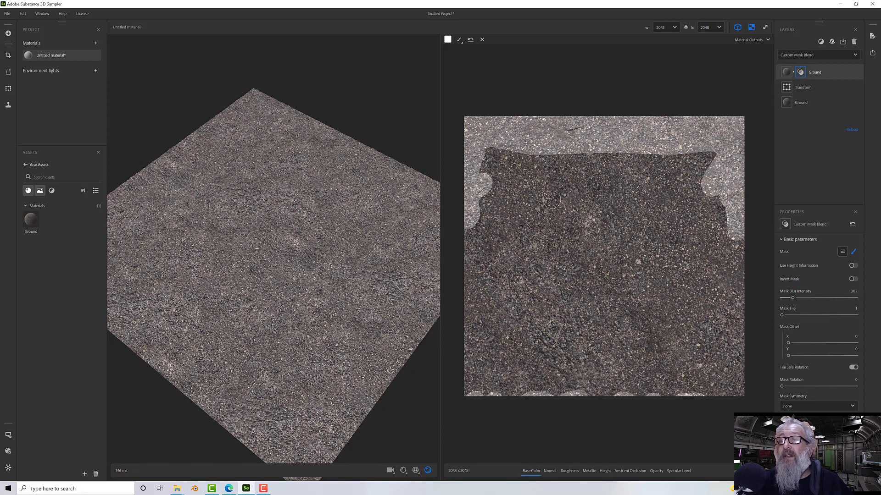
{"action": "mouse_move", "coordinate": [478, 158]}
{"action": "left_mouse_down"}
{"action": "mouse_move", "coordinate": [468, 212]}
{"action": "mouse_move", "coordinate": [469, 349]}
{"action": "mouse_move", "coordinate": [477, 380]}
{"action": "mouse_move", "coordinate": [534, 383]}
{"action": "mouse_move", "coordinate": [467, 391]}
{"action": "mouse_move", "coordinate": [735, 390]}
{"action": "mouse_move", "coordinate": [737, 303]}
{"action": "mouse_move", "coordinate": [716, 369]}
{"action": "mouse_move", "coordinate": [665, 377]}
{"action": "mouse_move", "coordinate": [715, 360]}
{"action": "mouse_move", "coordinate": [736, 281]}
{"action": "mouse_move", "coordinate": [703, 378]}
{"action": "left_mouse_up"}
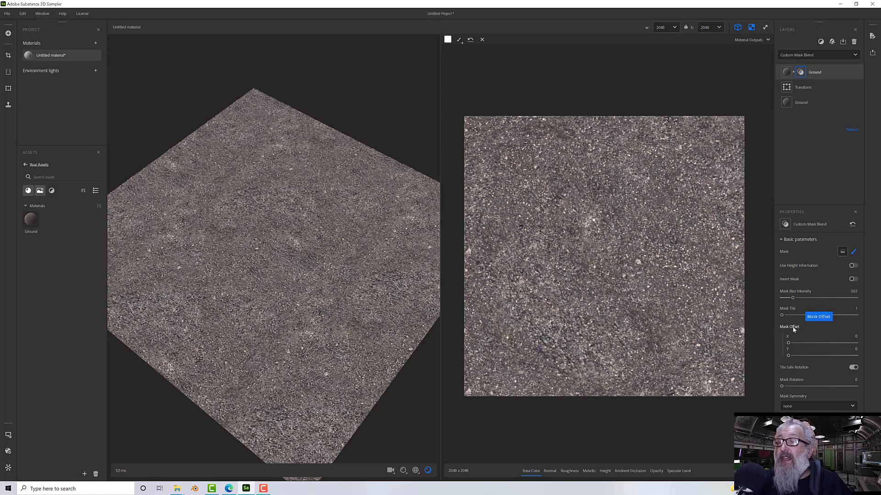
{"action": "left_click_drag", "start_coordinate": [792, 298], "coordinate": [764, 315]}
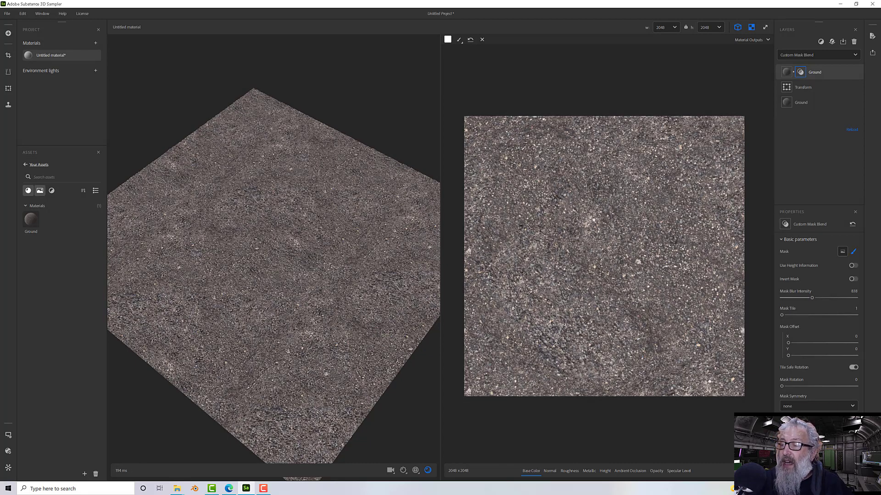
{"action": "scroll", "coordinate": [818, 312], "scroll_direction": "down", "scroll_amount": 3}
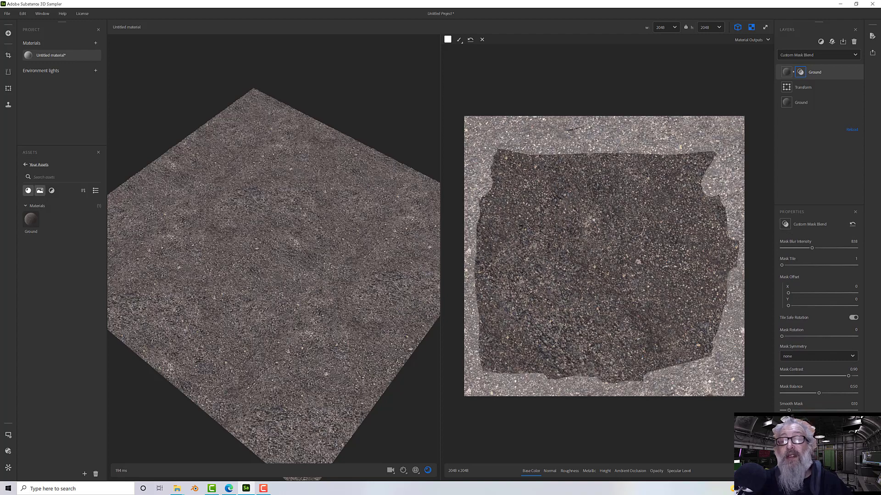
Step: Compare the plane with the top Ground and Transform layers hidden and shown, checking for visible repetition
{"action": "left_click_drag", "start_coordinate": [354, 270], "coordinate": [340, 244]}
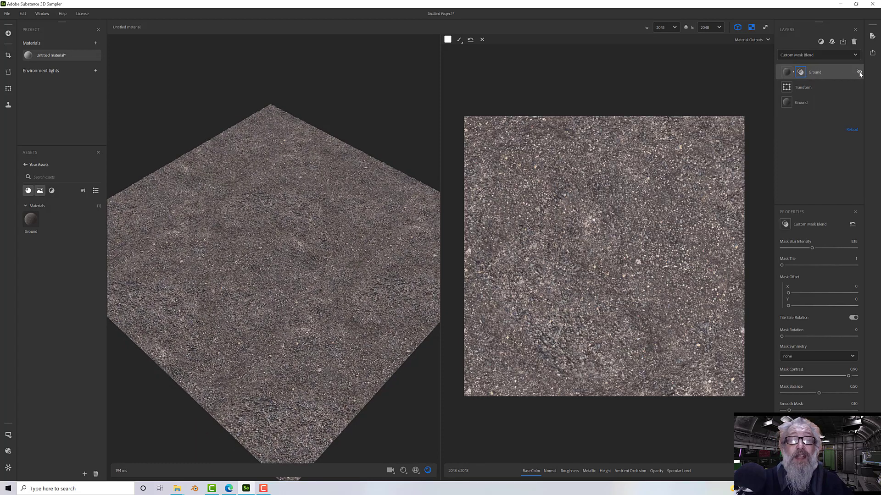
{"action": "left_click", "coordinate": [859, 73]}
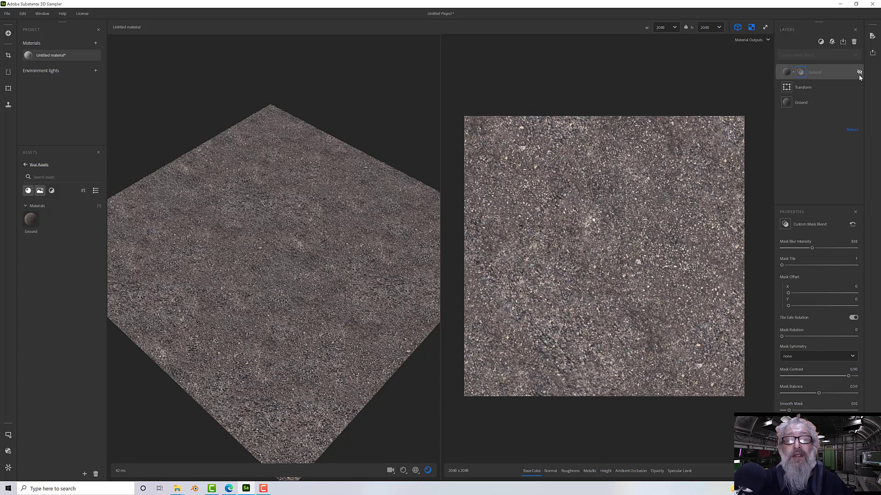
{"action": "left_click", "coordinate": [858, 88]}
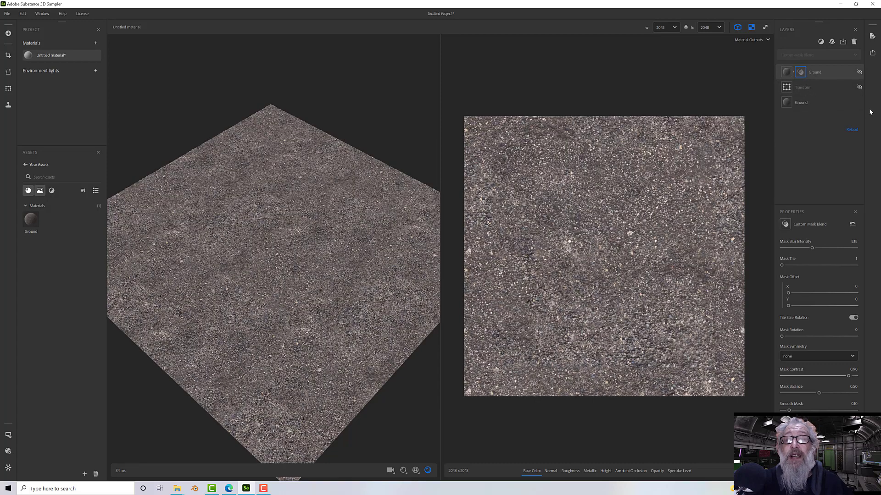
{"action": "left_click", "coordinate": [858, 87]}
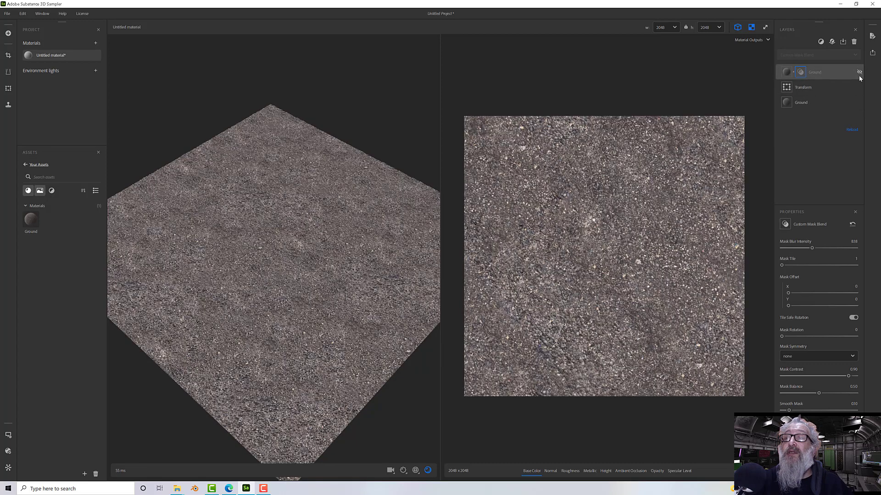
{"action": "left_click", "coordinate": [859, 72]}
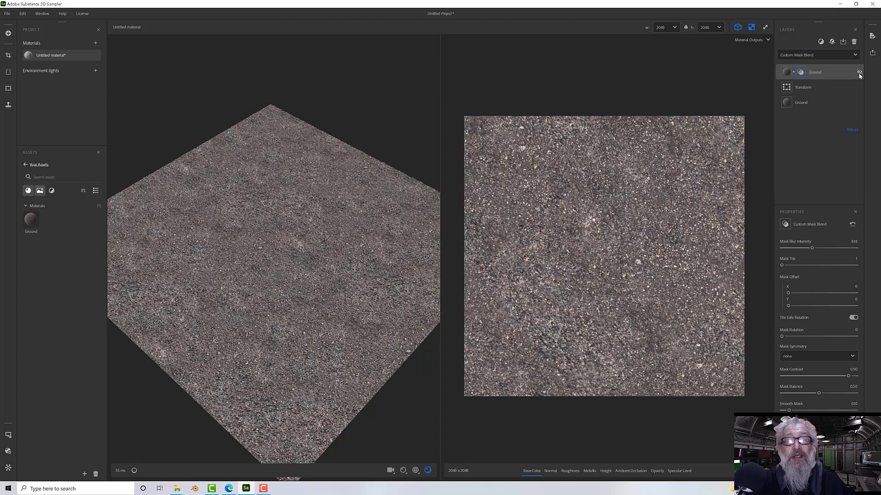
{"action": "left_click_drag", "start_coordinate": [380, 257], "coordinate": [440, 261]}
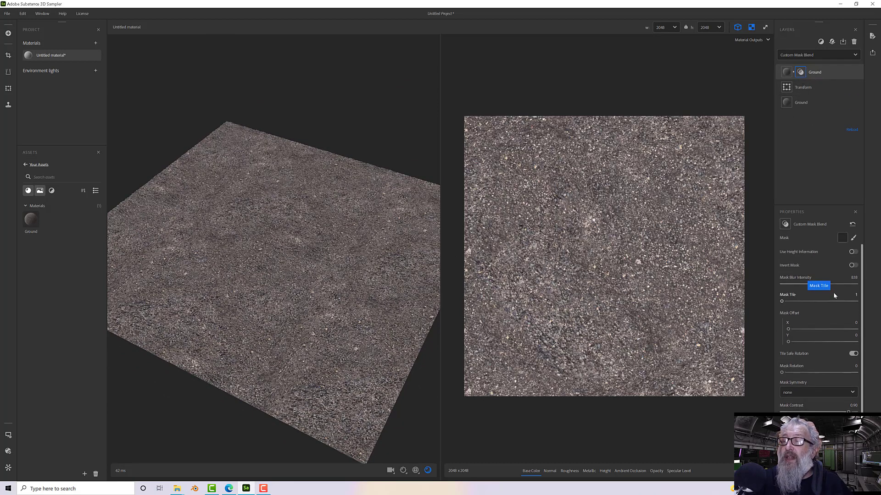
Step: Extend the painted mask irregularly inward from the left, lower and upper edges, and set the Mask Blur Intensity to 0
{"action": "scroll", "coordinate": [833, 292], "scroll_direction": "up", "scroll_amount": 2}
{"action": "left_click", "coordinate": [853, 254]}
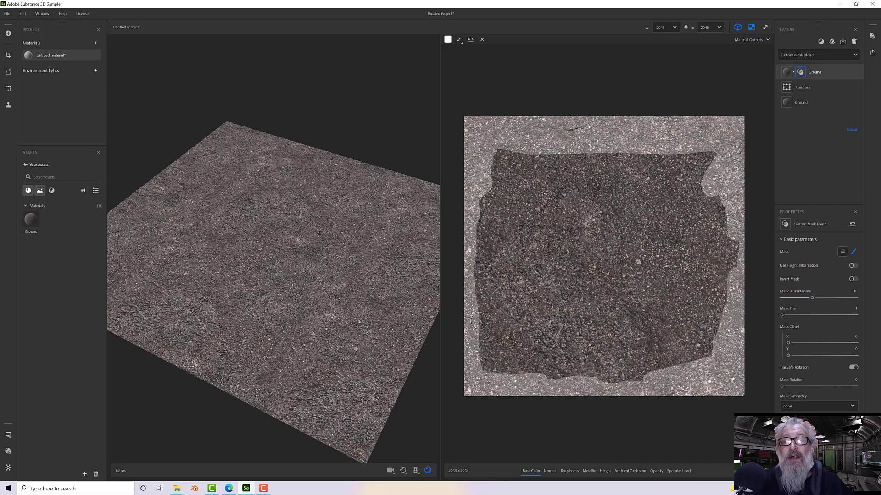
{"action": "mouse_move", "coordinate": [475, 318]}
{"action": "left_mouse_down"}
{"action": "mouse_move", "coordinate": [501, 373]}
{"action": "mouse_move", "coordinate": [480, 334]}
{"action": "mouse_move", "coordinate": [475, 261]}
{"action": "mouse_move", "coordinate": [486, 202]}
{"action": "mouse_move", "coordinate": [514, 234]}
{"action": "mouse_move", "coordinate": [493, 250]}
{"action": "mouse_move", "coordinate": [528, 300]}
{"action": "mouse_move", "coordinate": [493, 308]}
{"action": "mouse_move", "coordinate": [489, 328]}
{"action": "mouse_move", "coordinate": [509, 354]}
{"action": "mouse_move", "coordinate": [550, 373]}
{"action": "mouse_move", "coordinate": [589, 363]}
{"action": "mouse_move", "coordinate": [612, 368]}
{"action": "mouse_move", "coordinate": [610, 376]}
{"action": "mouse_move", "coordinate": [658, 370]}
{"action": "left_mouse_up"}
{"action": "mouse_move", "coordinate": [520, 148]}
{"action": "left_mouse_down"}
{"action": "mouse_move", "coordinate": [500, 160]}
{"action": "mouse_move", "coordinate": [495, 178]}
{"action": "mouse_move", "coordinate": [530, 156]}
{"action": "mouse_move", "coordinate": [628, 157]}
{"action": "mouse_move", "coordinate": [565, 143]}
{"action": "mouse_move", "coordinate": [537, 163]}
{"action": "mouse_move", "coordinate": [619, 161]}
{"action": "mouse_move", "coordinate": [526, 152]}
{"action": "mouse_move", "coordinate": [572, 135]}
{"action": "mouse_move", "coordinate": [614, 150]}
{"action": "left_mouse_up"}
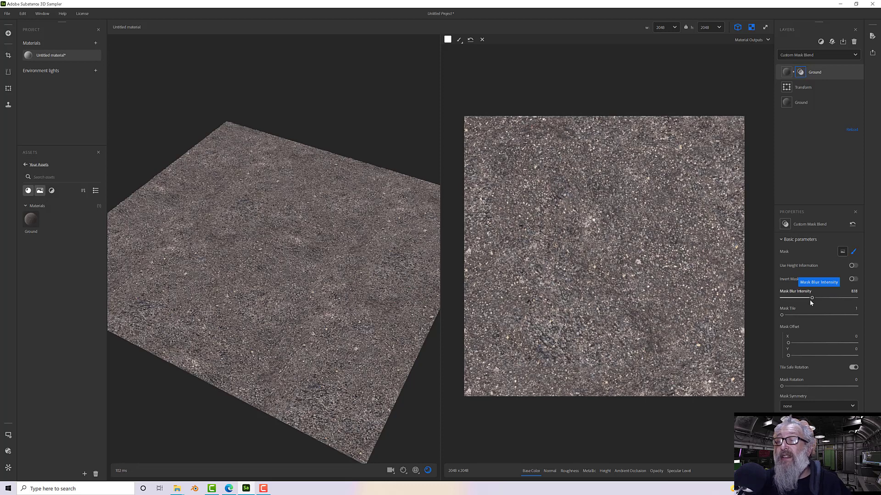
{"action": "left_click_drag", "start_coordinate": [810, 299], "coordinate": [779, 299]}
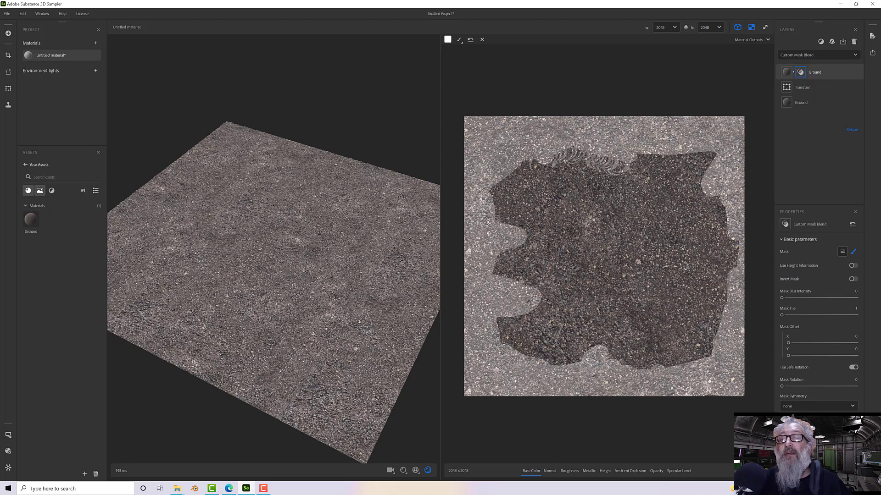
Step: Break up the mask's upper border by painting along it while alternating between the white and black brush colours
{"action": "key", "text": "x"}
{"action": "mouse_move", "coordinate": [605, 165]}
{"action": "left_mouse_down"}
{"action": "mouse_move", "coordinate": [536, 165]}
{"action": "mouse_move", "coordinate": [652, 161]}
{"action": "left_mouse_up"}
{"action": "key", "text": "x"}
{"action": "key", "text": "x"}
{"action": "key", "text": "x"}
{"action": "key", "text": "x"}
{"action": "key", "text": "x"}
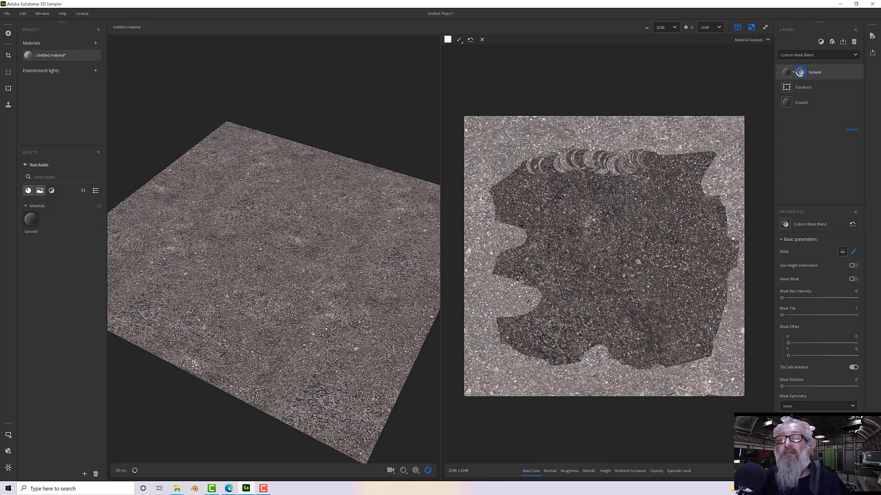
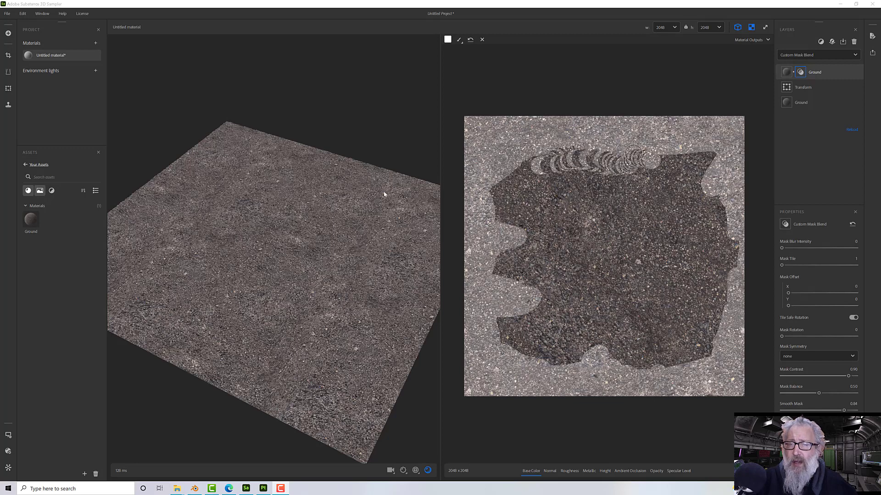
Step: Export the blended material as a Substance 3D asset file (.sbsar) named Ground_Base at 2048 x 2048 resolution
{"action": "left_click", "coordinate": [872, 54]}
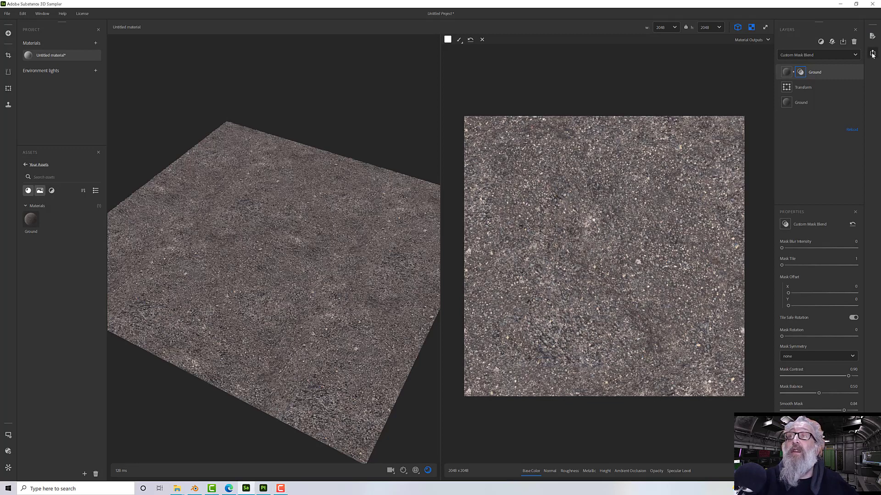
{"action": "left_click", "coordinate": [872, 55]}
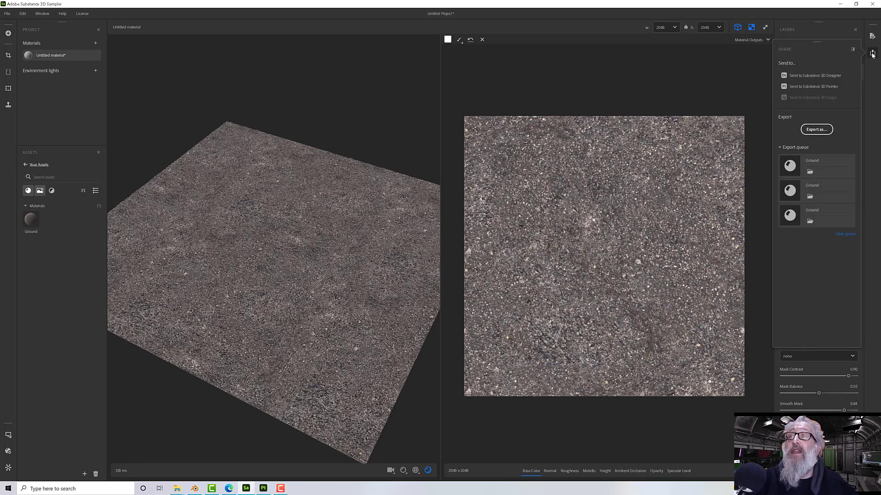
{"action": "left_click", "coordinate": [816, 130]}
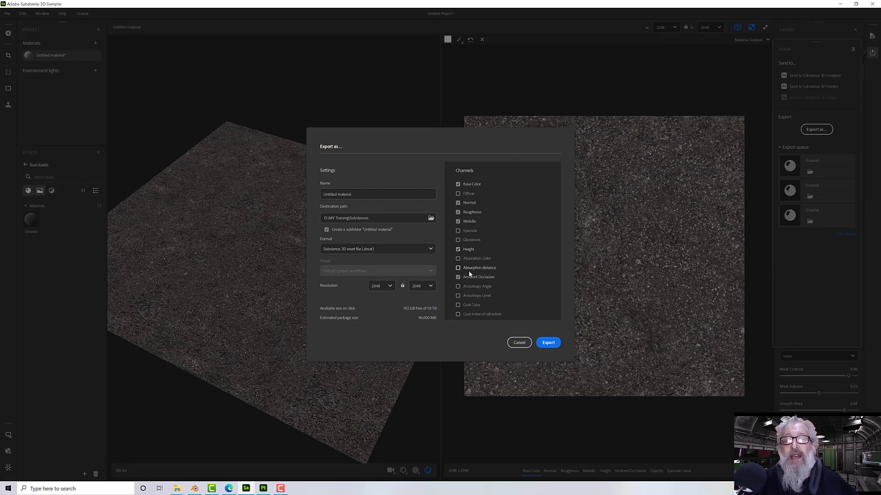
{"action": "left_click", "coordinate": [458, 277]}
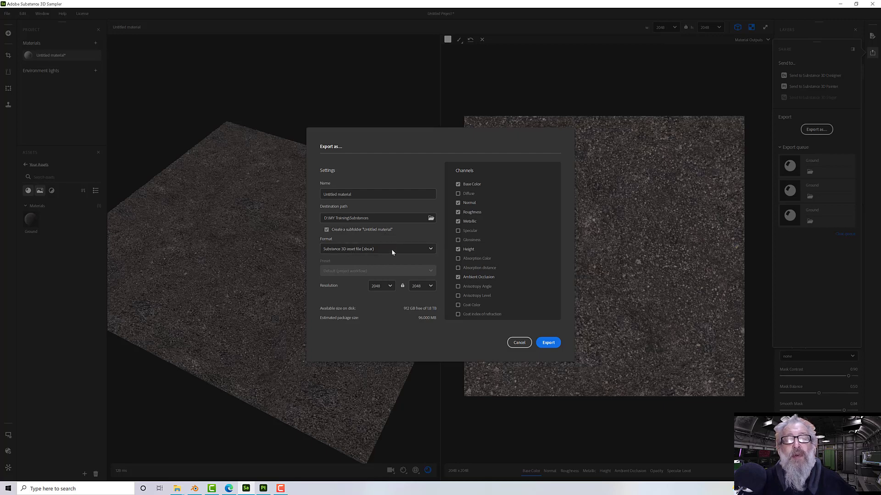
{"action": "left_click_drag", "start_coordinate": [352, 194], "coordinate": [298, 193]}
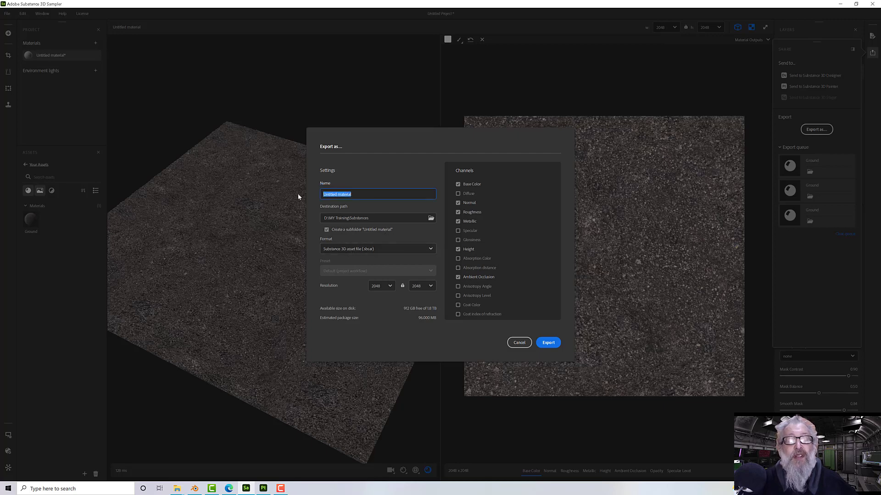
{"action": "type", "text": "Bround"}
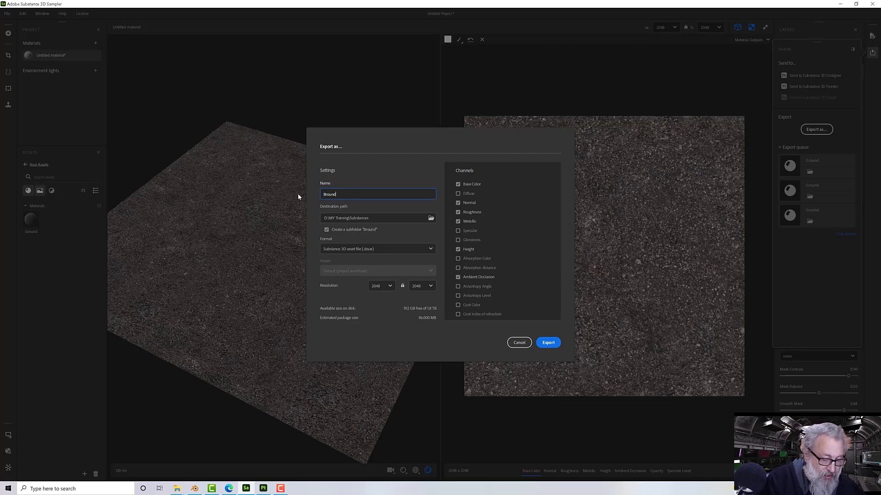
{"action": "type", "text": "_Base"}
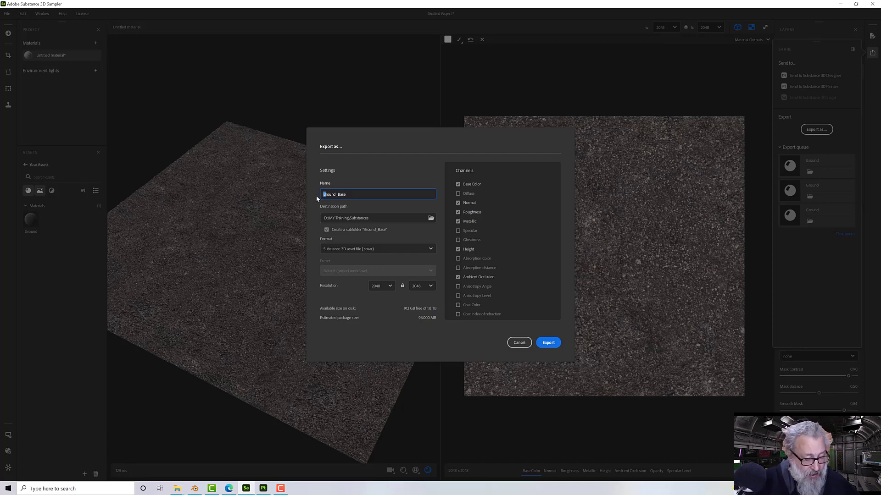
{"action": "left_click", "coordinate": [549, 343]}
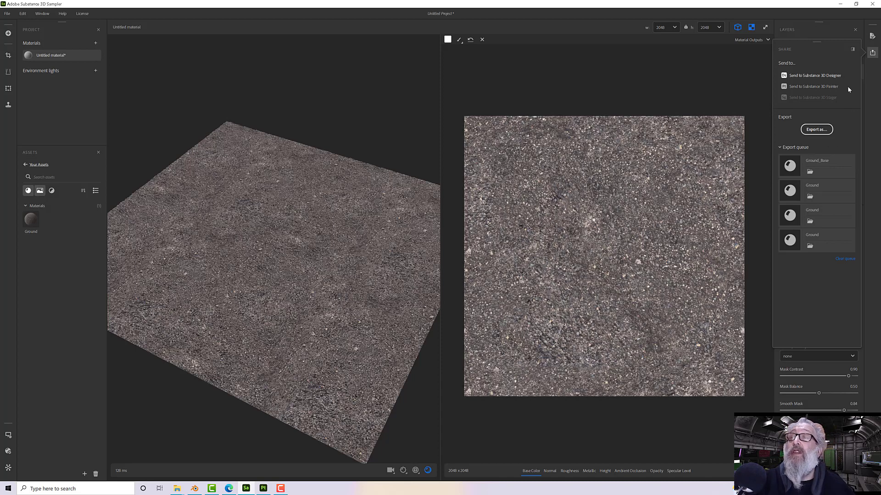
Step: Send the material to Substance 3D Painter and switch to the Painter project
{"action": "left_click", "coordinate": [873, 53]}
{"action": "left_click", "coordinate": [873, 53]}
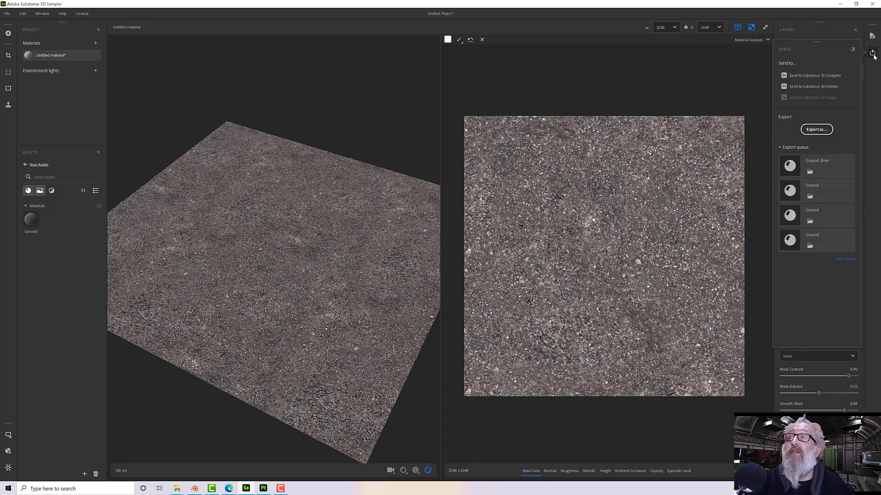
{"action": "left_click", "coordinate": [803, 87]}
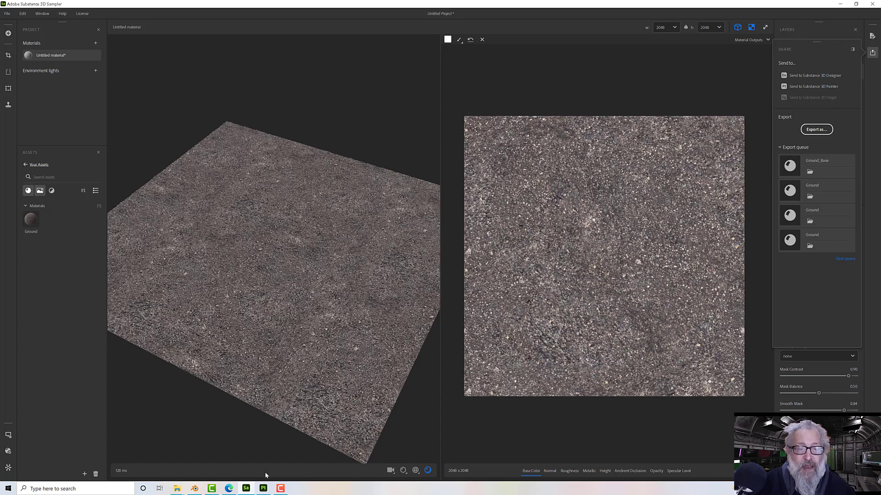
{"action": "left_click", "coordinate": [263, 489]}
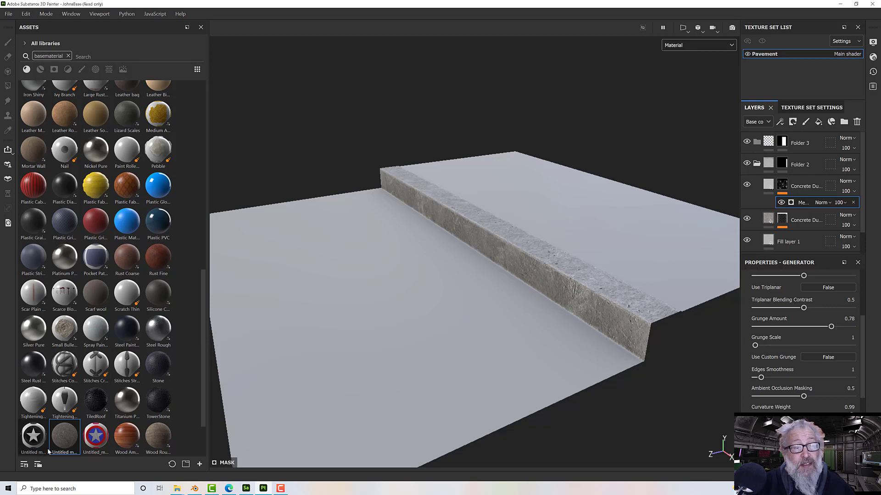
Step: Collapse Folder 2, place the asphalt "Untitled material" inside Folder 3 as a fill layer, and inspect it on the pavement
{"action": "mouse_move", "coordinate": [65, 440]}
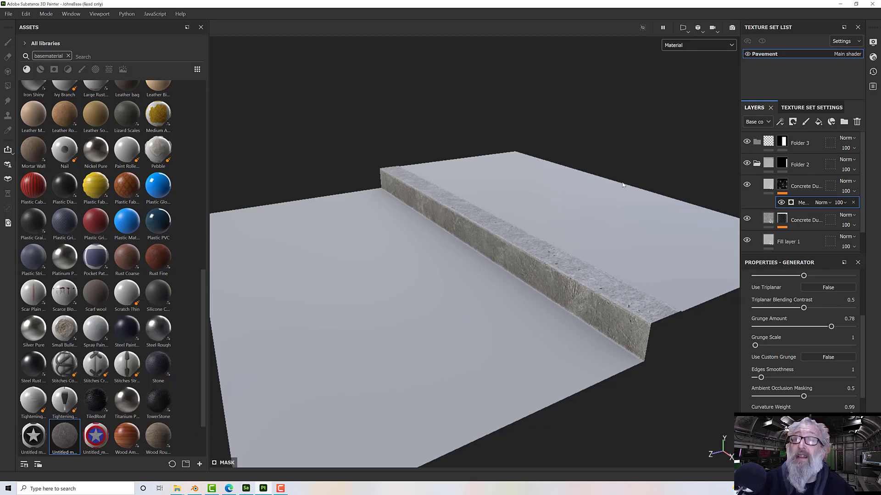
{"action": "left_click", "coordinate": [757, 164]}
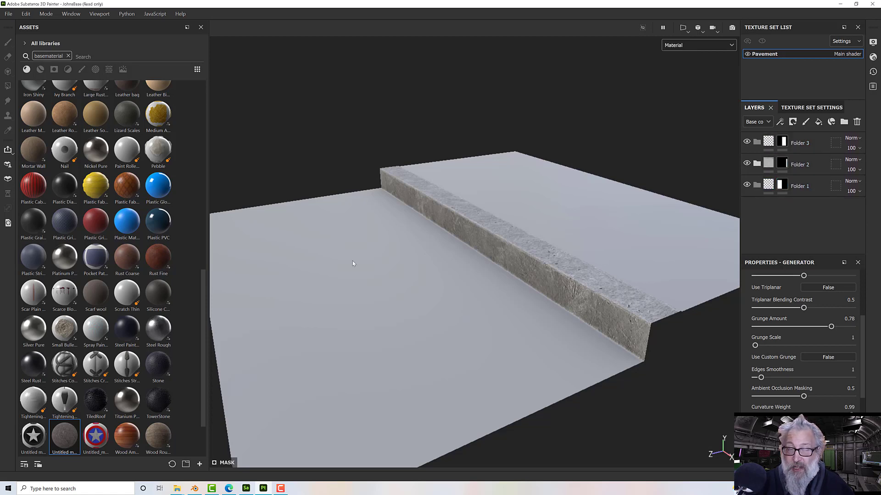
{"action": "left_click_drag", "start_coordinate": [69, 439], "coordinate": [791, 144]}
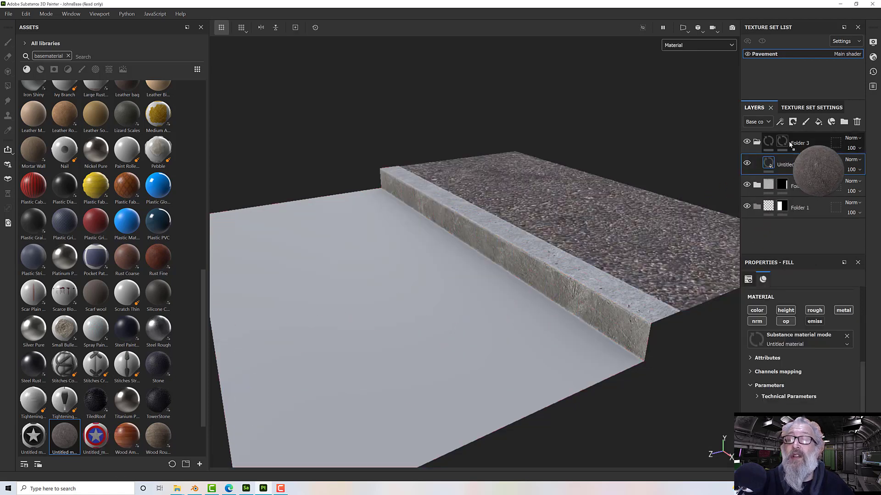
{"action": "left_click_drag", "start_coordinate": [647, 225], "coordinate": [636, 251], "text": "alt"}
{"action": "scroll", "coordinate": [625, 258], "scroll_direction": "up", "scroll_amount": 4}
{"action": "scroll", "coordinate": [636, 250], "scroll_direction": "down", "scroll_amount": 2}
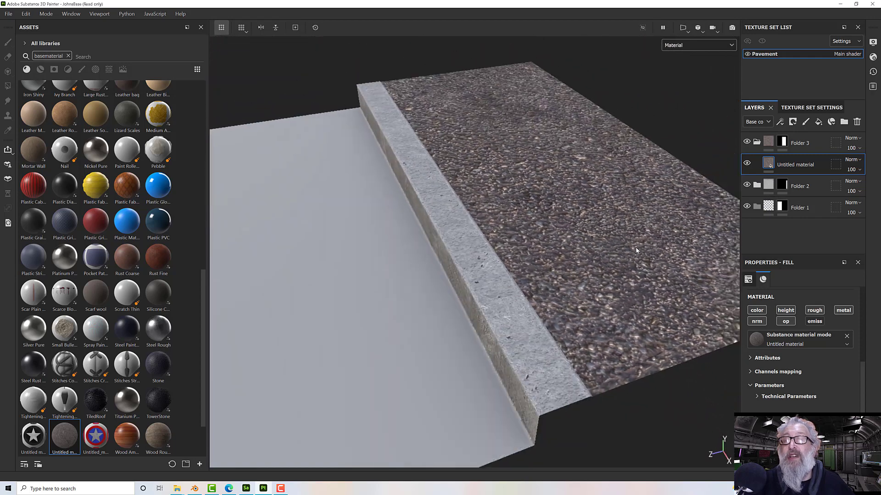
{"action": "scroll", "coordinate": [636, 251], "scroll_direction": "down", "scroll_amount": 5}
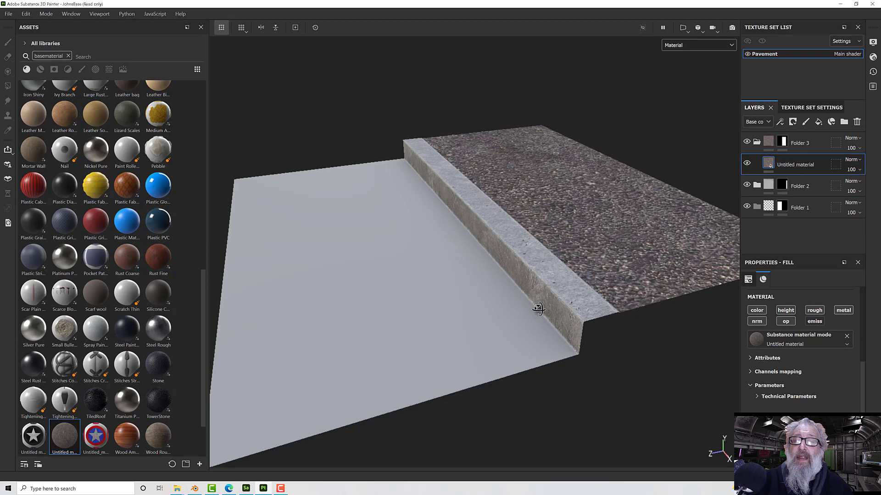
{"action": "scroll", "coordinate": [528, 312], "scroll_direction": "up", "scroll_amount": 4}
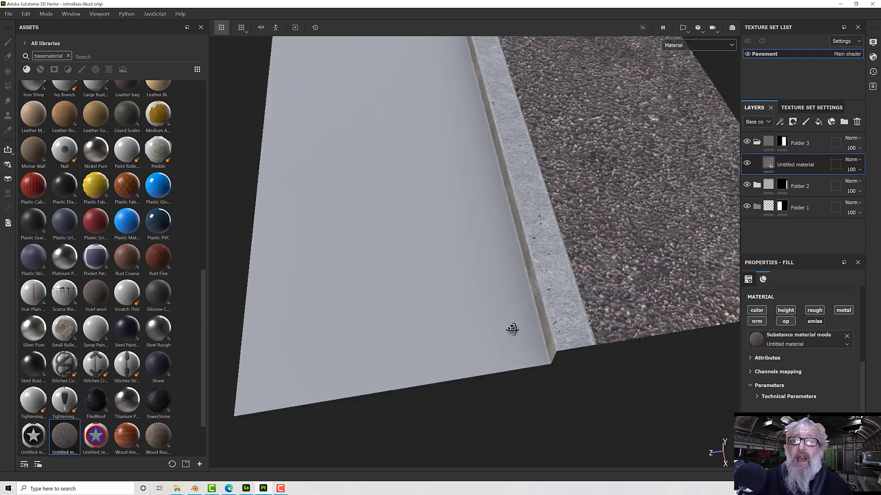
Step: Show the 3D and 2D views side by side, with the pavement's whole UV layout framed in the 2D view
{"action": "scroll", "coordinate": [449, 339], "scroll_direction": "down", "scroll_amount": 5}
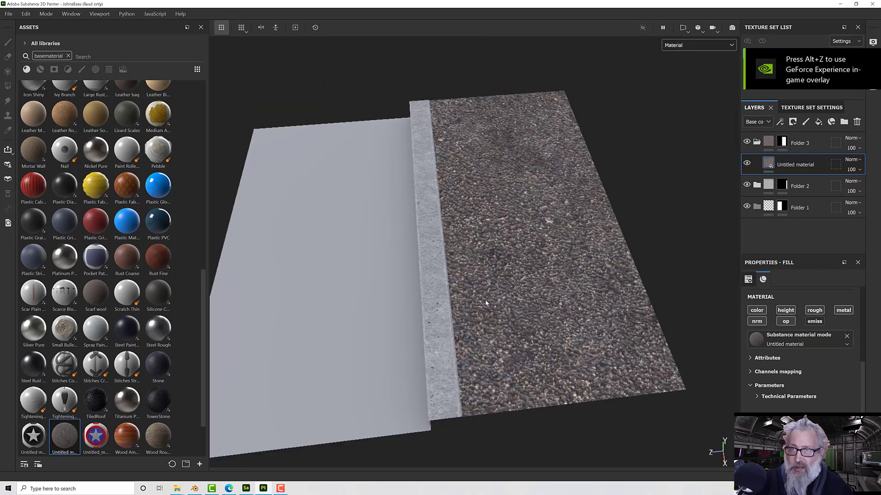
{"action": "left_click_drag", "start_coordinate": [508, 279], "coordinate": [513, 278], "text": "alt"}
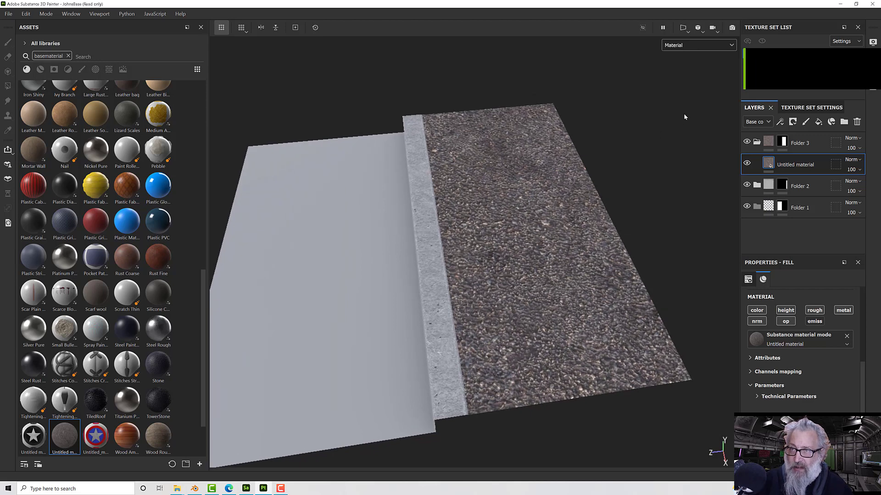
{"action": "left_click", "coordinate": [684, 29]}
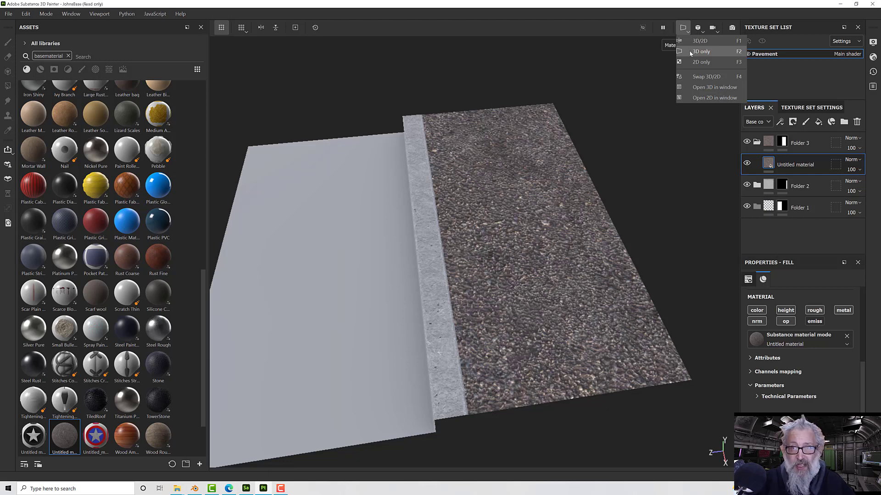
{"action": "left_click", "coordinate": [699, 41]}
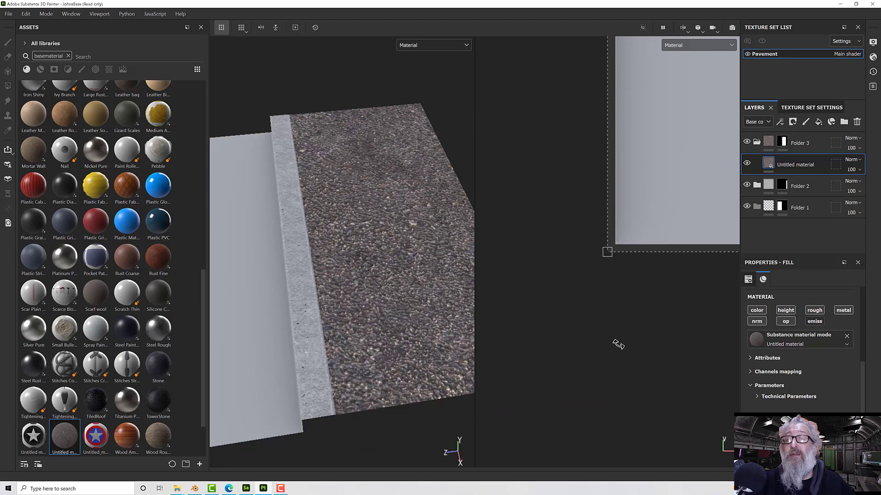
{"action": "left_click_drag", "start_coordinate": [618, 344], "coordinate": [609, 365]}
{"action": "scroll", "coordinate": [610, 366], "scroll_direction": "down", "scroll_amount": 3}
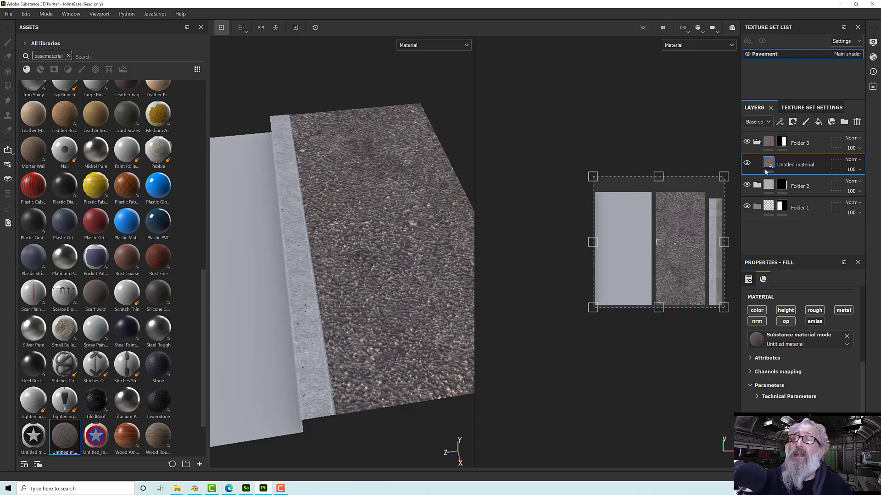
Step: Set the asphalt fill layer's UV scale to 2 and inspect the tiling on the pavement
{"action": "scroll", "coordinate": [781, 325], "scroll_direction": "up", "scroll_amount": 3}
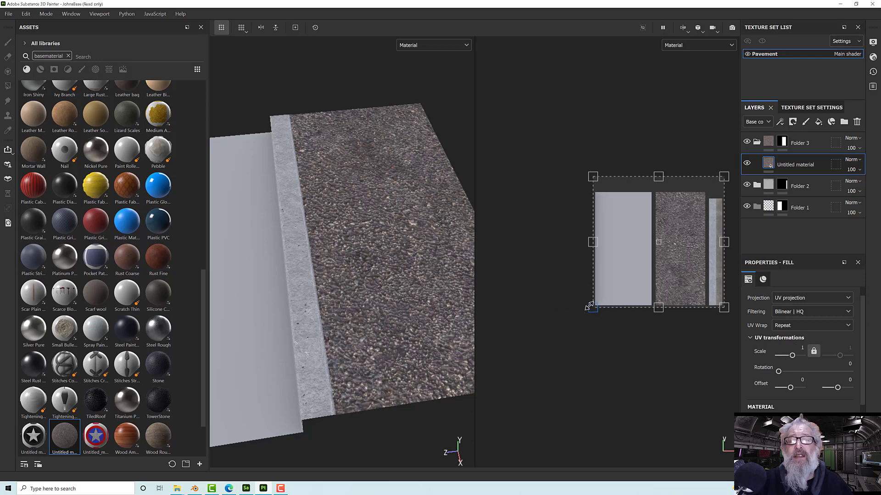
{"action": "scroll", "coordinate": [589, 306], "scroll_direction": "down", "scroll_amount": 1}
{"action": "scroll", "coordinate": [590, 306], "scroll_direction": "up", "scroll_amount": 1}
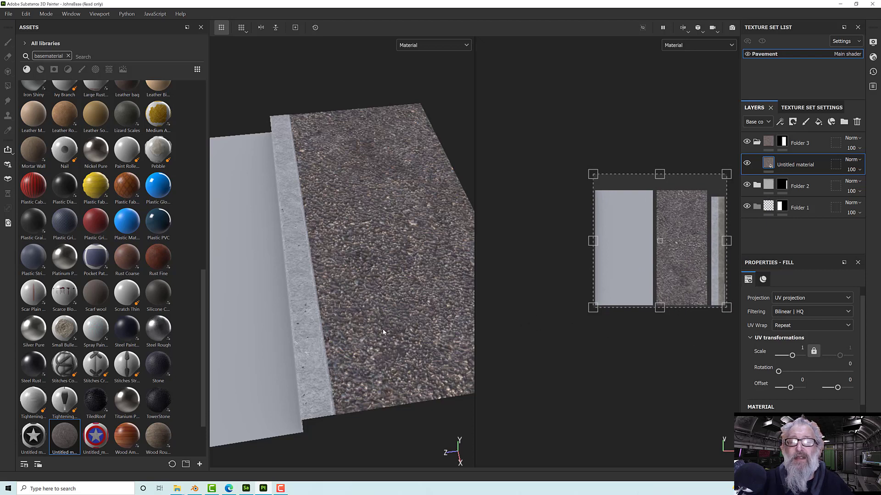
{"action": "scroll", "coordinate": [382, 329], "scroll_direction": "down", "scroll_amount": 1}
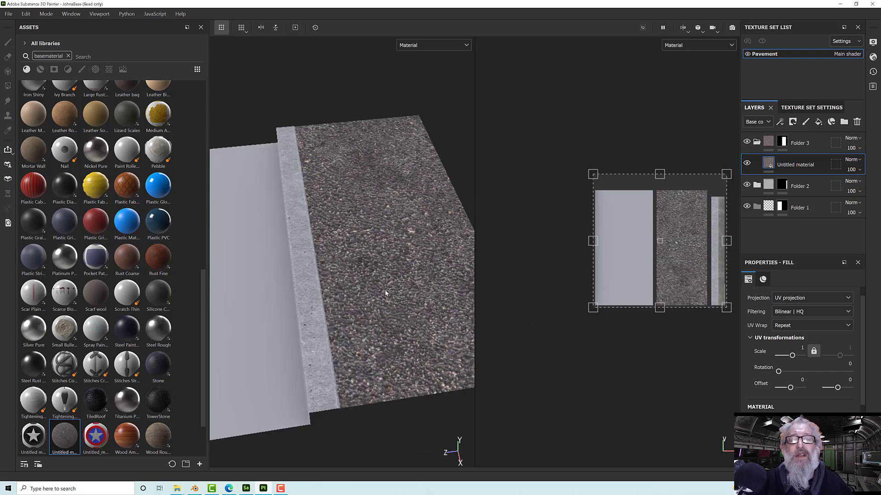
{"action": "scroll", "coordinate": [572, 290], "scroll_direction": "down", "scroll_amount": 1}
{"action": "scroll", "coordinate": [573, 290], "scroll_direction": "up", "scroll_amount": 1}
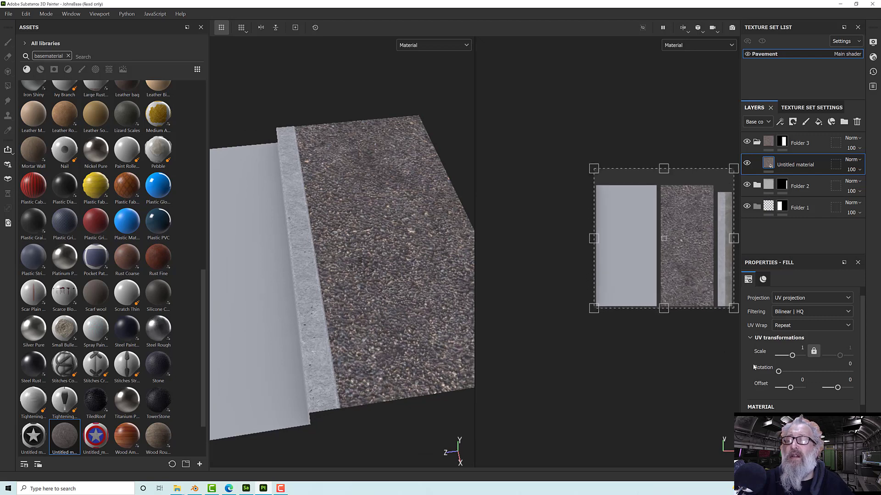
{"action": "left_click", "coordinate": [802, 348]}
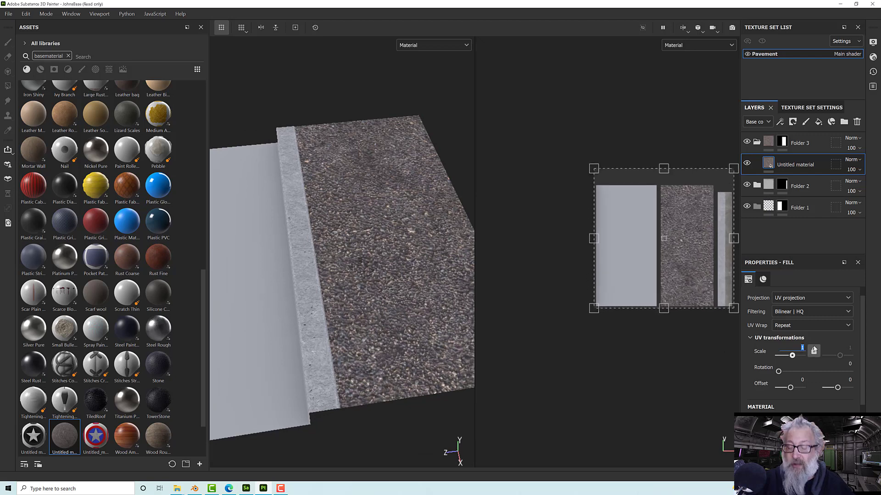
{"action": "type", "text": "2"}
{"action": "key", "text": "Return"}
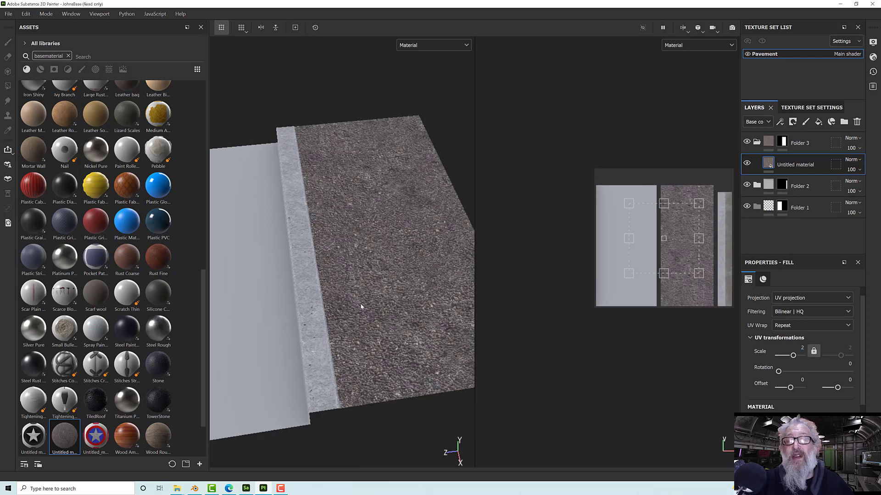
{"action": "scroll", "coordinate": [361, 306], "scroll_direction": "up", "scroll_amount": 2}
{"action": "scroll", "coordinate": [361, 306], "scroll_direction": "up", "scroll_amount": 4}
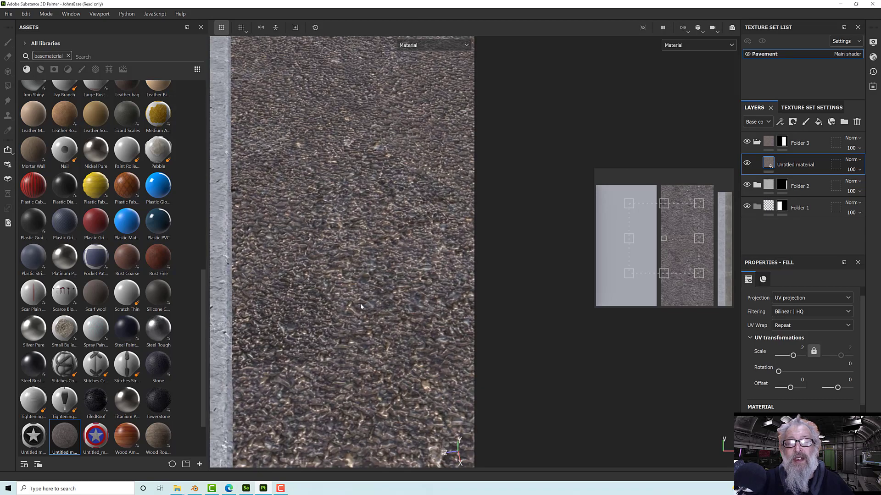
{"action": "mouse_move", "coordinate": [360, 306]}
{"action": "left_mouse_down", "text": "alt"}
{"action": "mouse_move", "coordinate": [362, 235]}
{"action": "mouse_move", "coordinate": [383, 286]}
{"action": "mouse_move", "coordinate": [370, 298]}
{"action": "left_mouse_up", "text": "alt"}
{"action": "scroll", "coordinate": [363, 240], "scroll_direction": "down", "scroll_amount": 6}
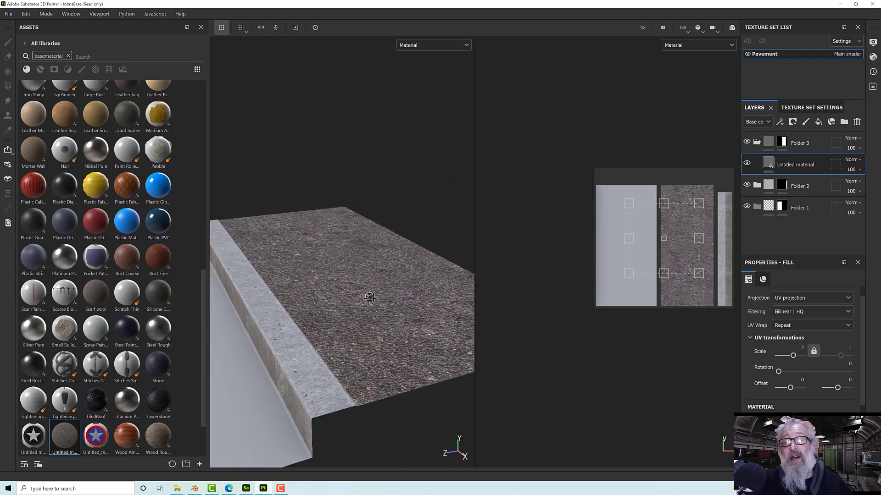
Step: Set the asphalt fill layer's UV scale to 3
{"action": "left_click", "coordinate": [802, 347]}
{"action": "type", "text": "3"}
{"action": "key", "text": "Return"}
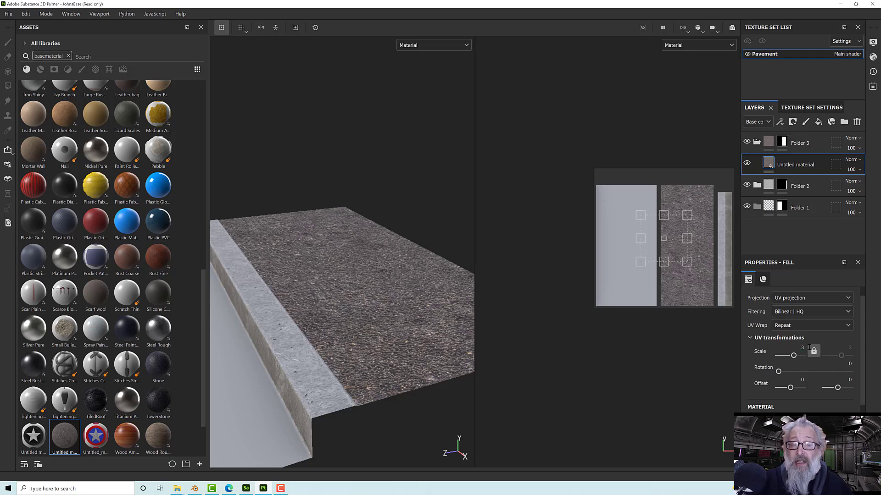
Step: Examine the rescaled asphalt on the pavement up close and from a distance for visible repetition
{"action": "scroll", "coordinate": [393, 319], "scroll_direction": "up", "scroll_amount": 2}
{"action": "scroll", "coordinate": [393, 320], "scroll_direction": "up", "scroll_amount": 5}
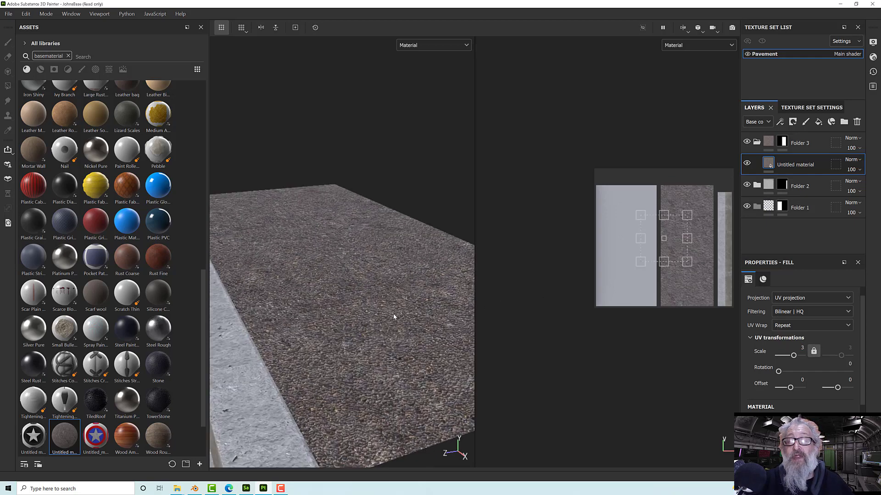
{"action": "scroll", "coordinate": [390, 334], "scroll_direction": "down", "scroll_amount": 3}
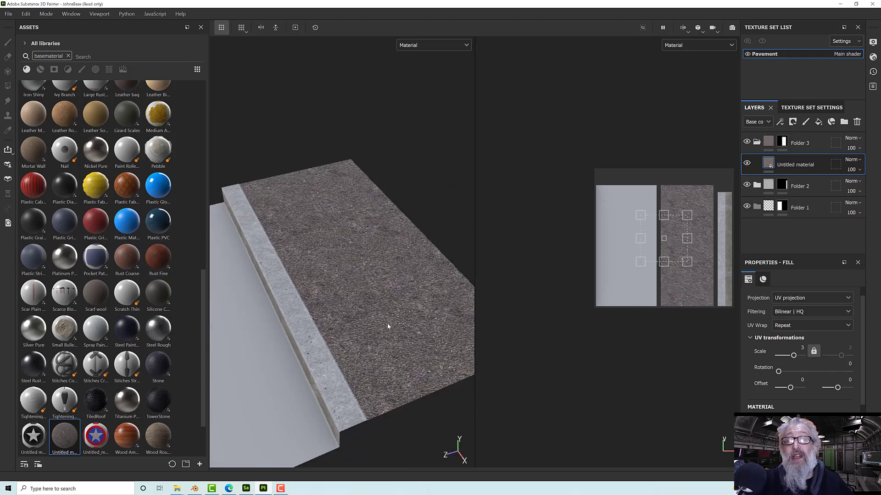
{"action": "left_click_drag", "start_coordinate": [387, 323], "coordinate": [399, 326], "text": "alt"}
{"action": "scroll", "coordinate": [392, 329], "scroll_direction": "up", "scroll_amount": 6}
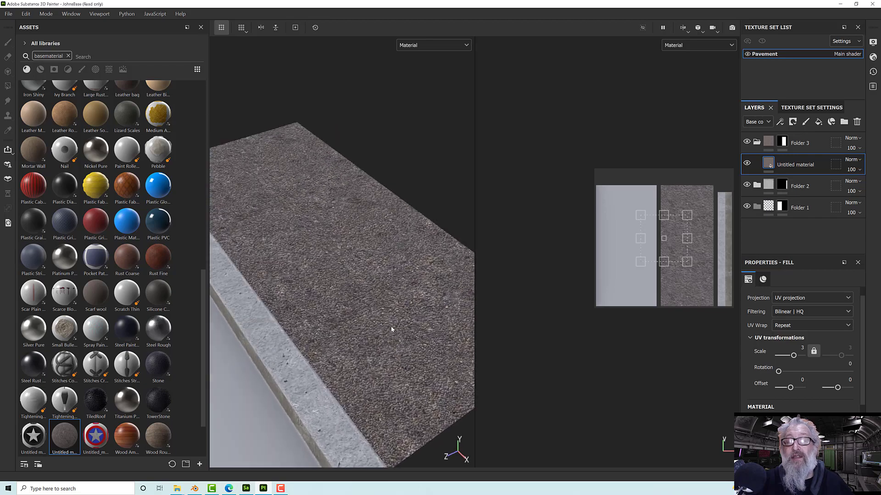
{"action": "scroll", "coordinate": [391, 328], "scroll_direction": "up", "scroll_amount": 3}
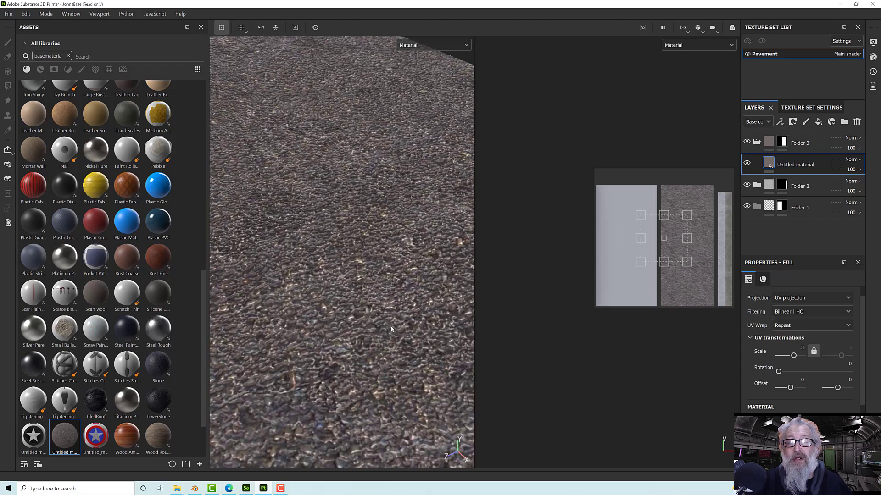
{"action": "scroll", "coordinate": [391, 329], "scroll_direction": "down", "scroll_amount": 3}
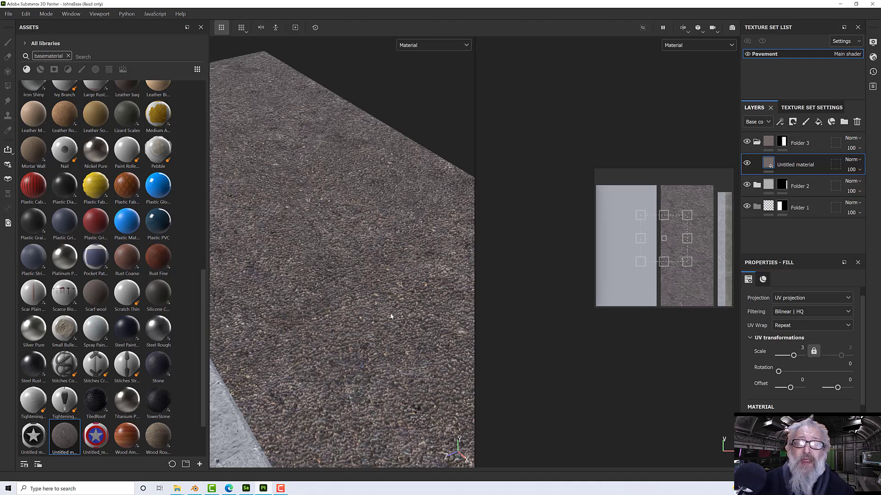
{"action": "scroll", "coordinate": [370, 314], "scroll_direction": "down", "scroll_amount": 4}
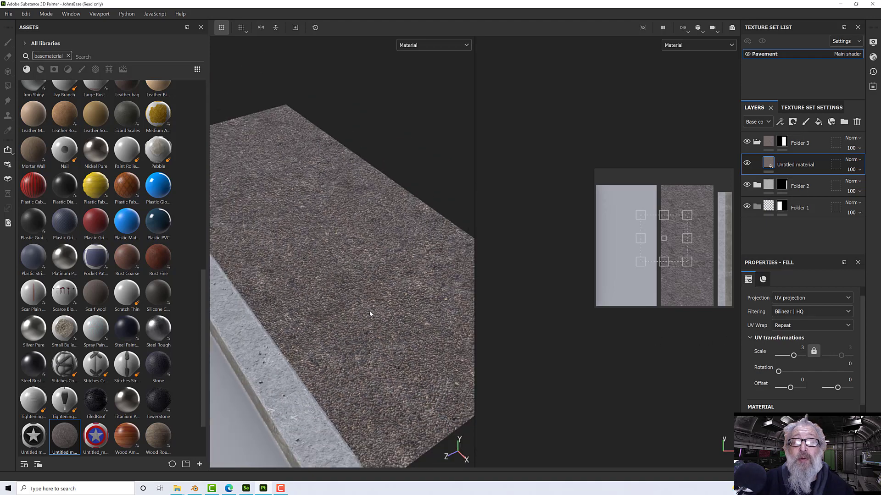
{"action": "scroll", "coordinate": [369, 310], "scroll_direction": "down", "scroll_amount": 5}
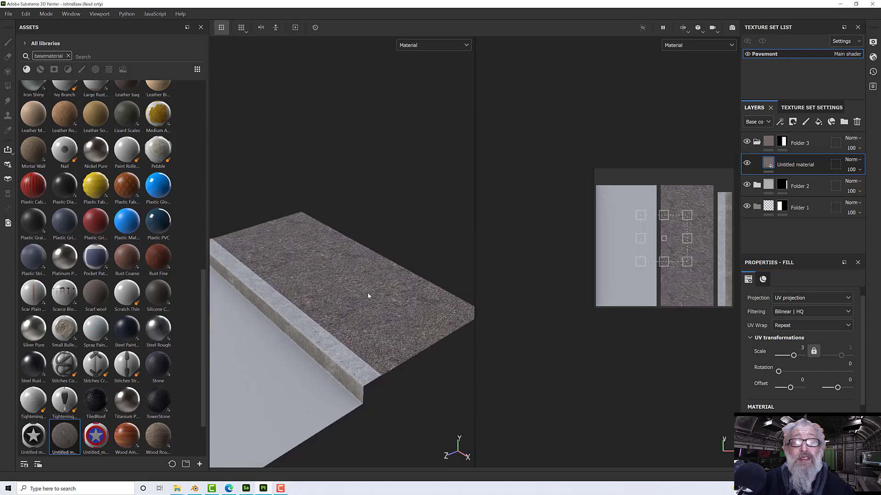
{"action": "left_click_drag", "start_coordinate": [367, 296], "coordinate": [341, 251], "text": "alt"}
{"action": "middle_click_drag", "start_coordinate": [379, 285], "coordinate": [342, 264], "text": "alt"}
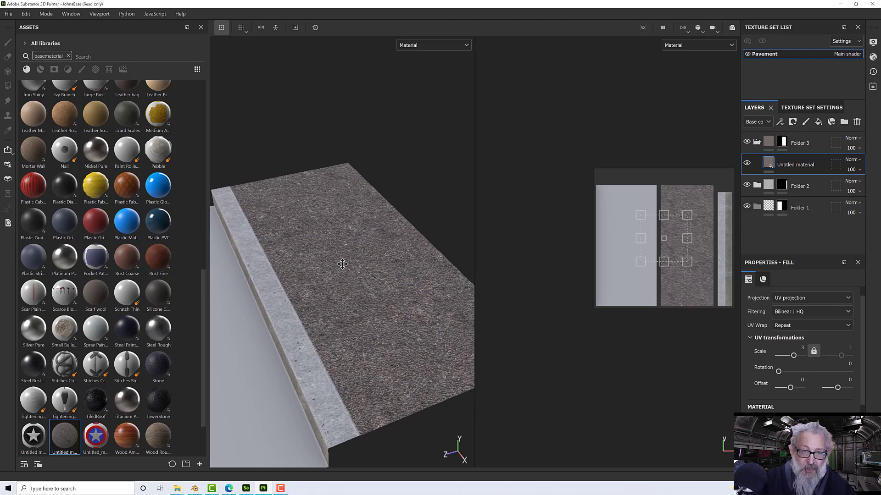
Step: Add a fill layer above the asphalt in Folder 3, give it a black mask, and add a fill effect to that mask
{"action": "left_click", "coordinate": [818, 122]}
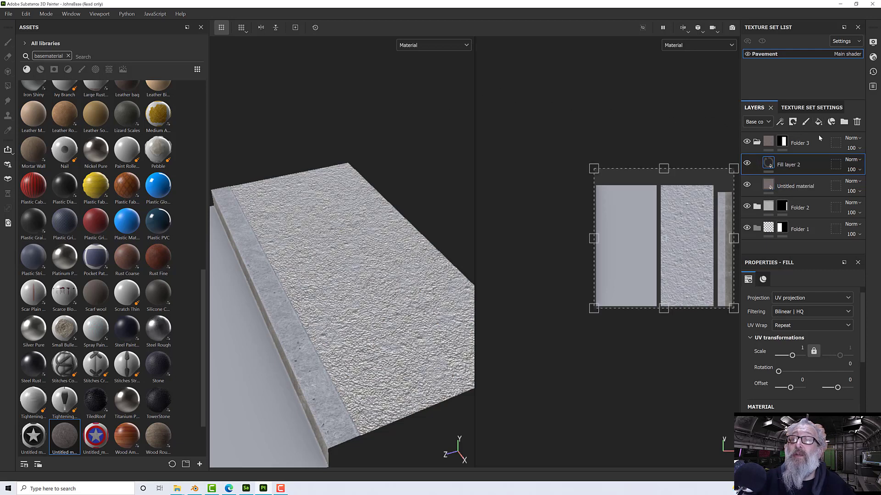
{"action": "right_click", "coordinate": [783, 165]}
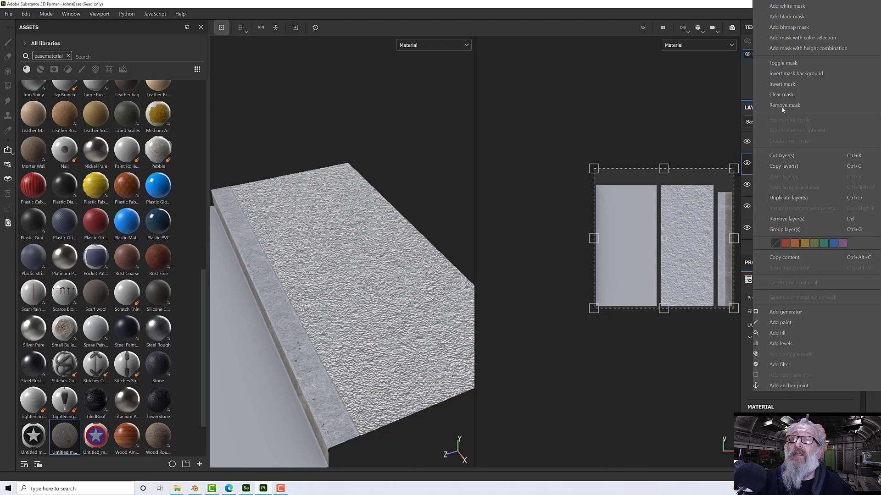
{"action": "left_click", "coordinate": [788, 18]}
{"action": "right_click", "coordinate": [789, 168]}
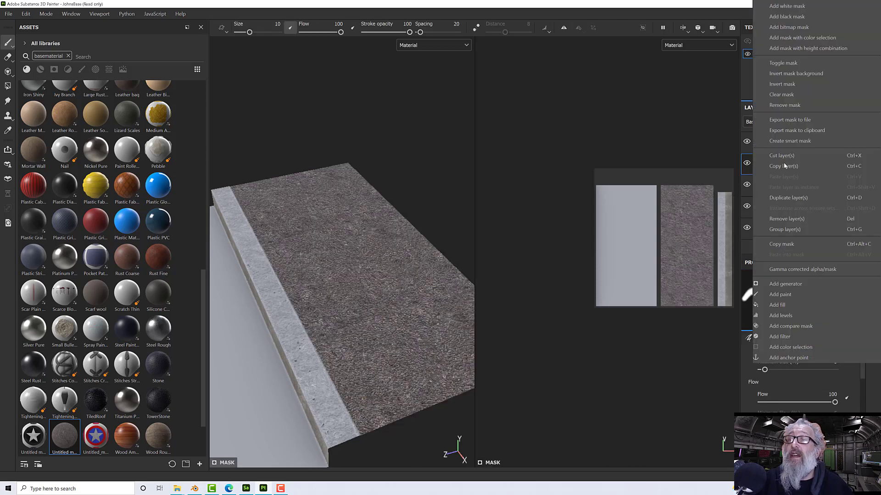
{"action": "left_click", "coordinate": [787, 300]}
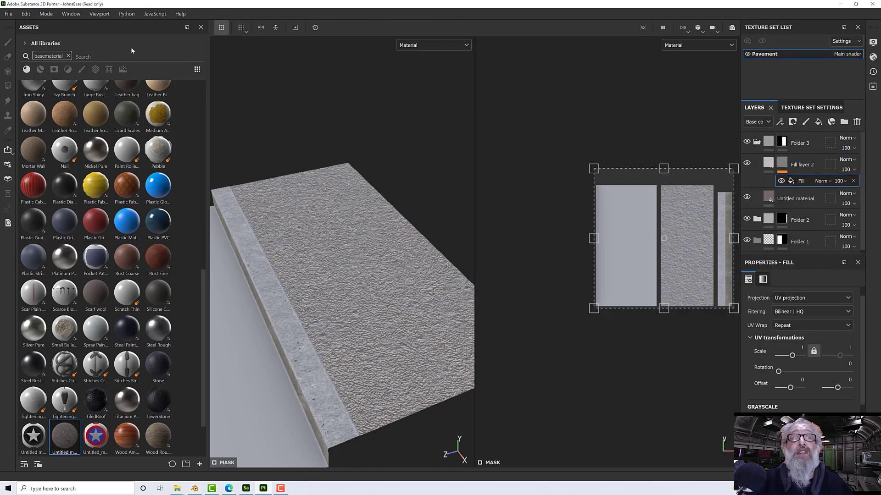
Step: Show only textures in the asset library, remove the basematerial filter, and search for "gru"
{"action": "left_click", "coordinate": [108, 70]}
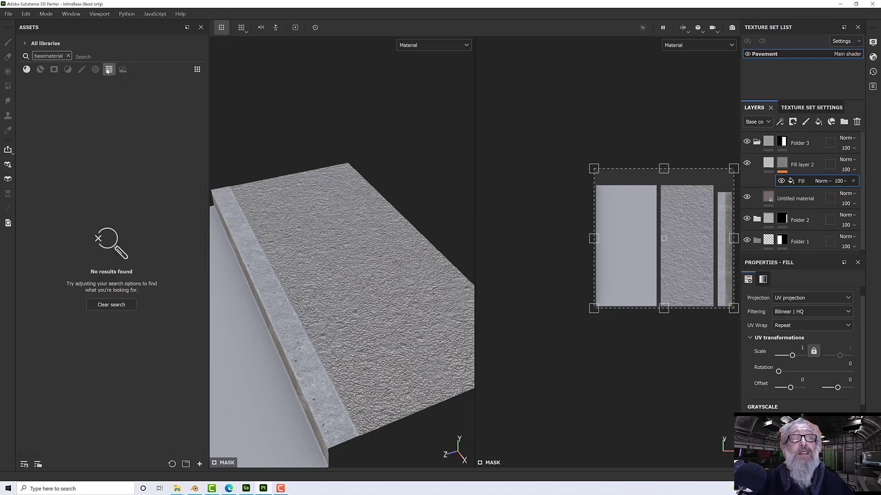
{"action": "left_click", "coordinate": [69, 57]}
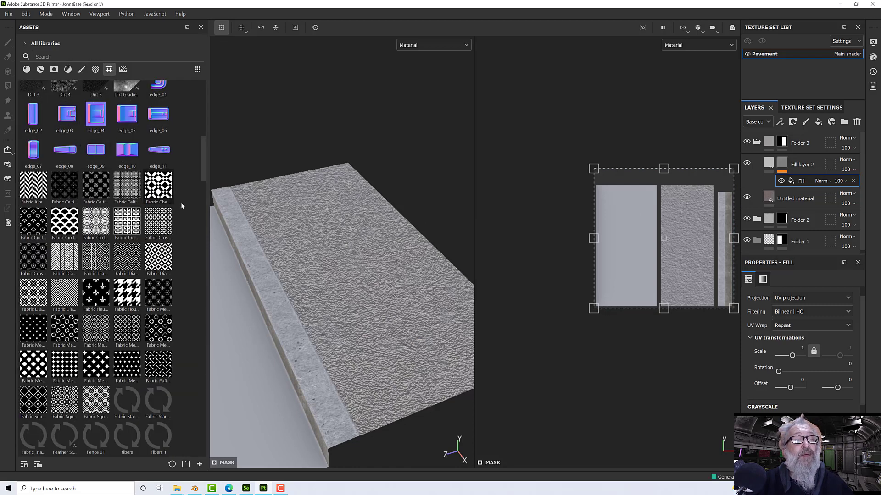
{"action": "left_click", "coordinate": [115, 57]}
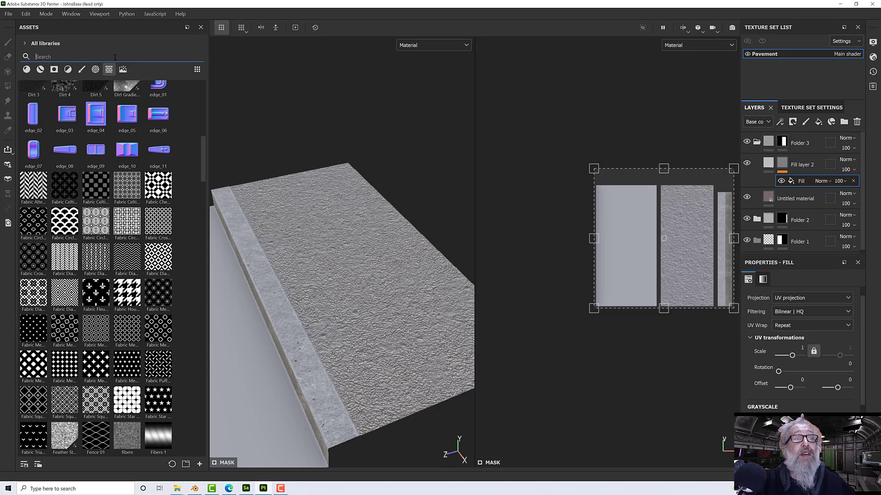
{"action": "type", "text": "gr"}
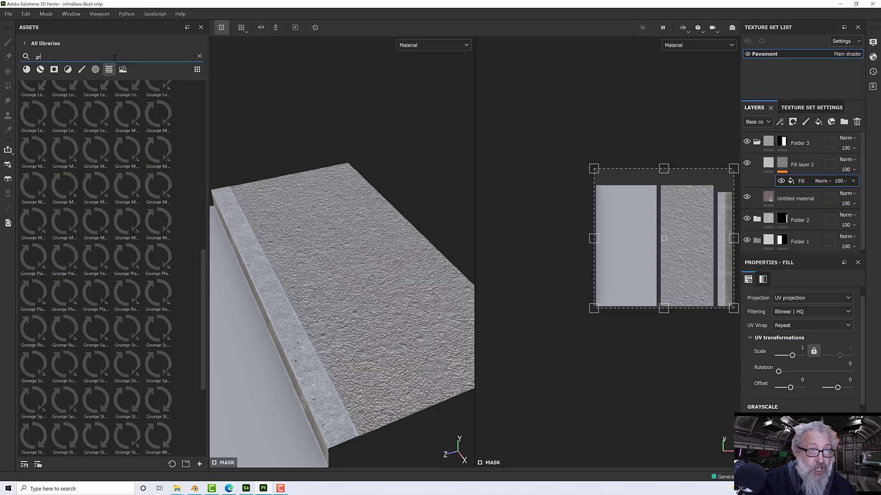
{"action": "type", "text": "u"}
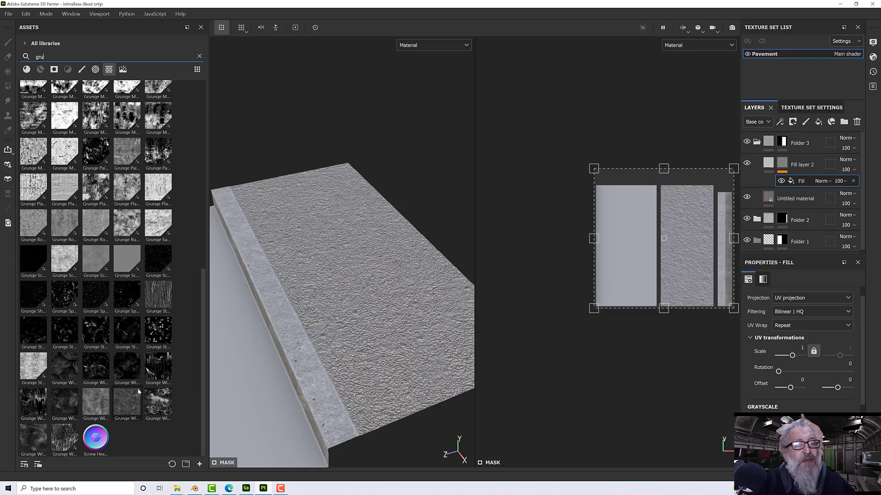
Step: Apply the dark, streaky "Grunge Wi..." texture as the mask fill's grayscale input and inspect the effect on the asphalt
{"action": "left_click", "coordinate": [33, 407]}
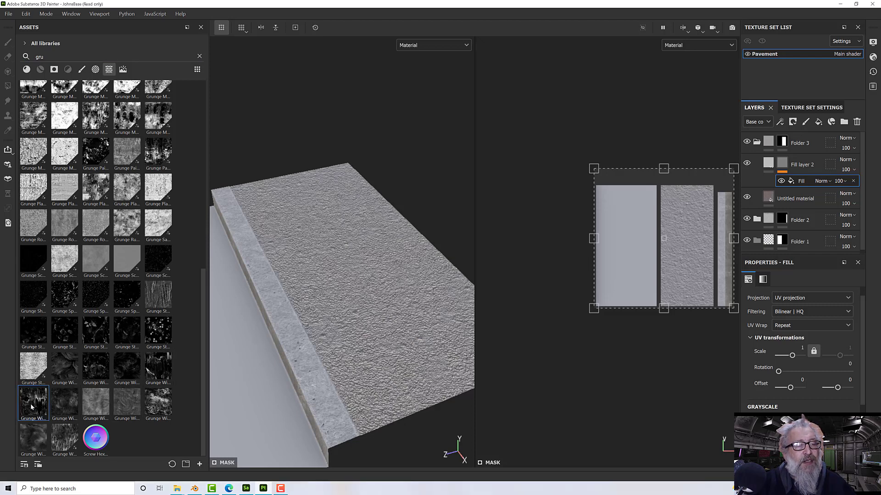
{"action": "left_click_drag", "start_coordinate": [30, 404], "coordinate": [780, 433]}
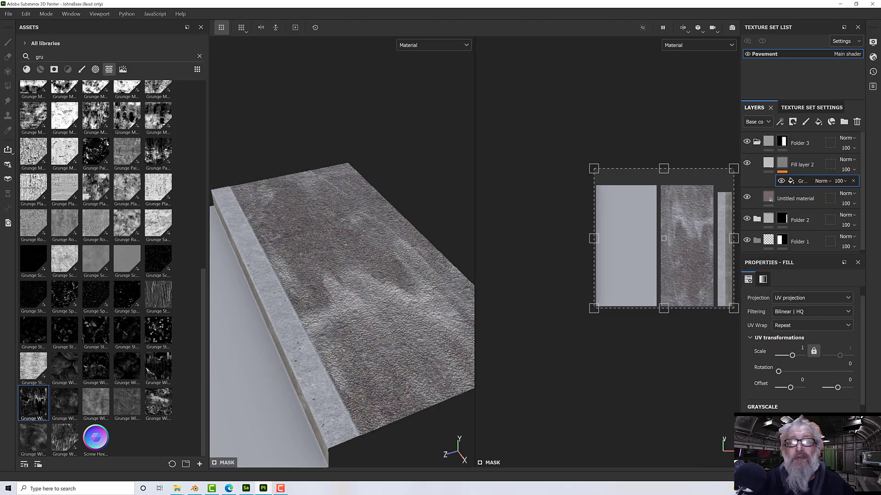
{"action": "left_click_drag", "start_coordinate": [338, 285], "coordinate": [359, 295], "text": "alt"}
{"action": "scroll", "coordinate": [358, 295], "scroll_direction": "down", "scroll_amount": 2}
{"action": "scroll", "coordinate": [358, 295], "scroll_direction": "up", "scroll_amount": 3}
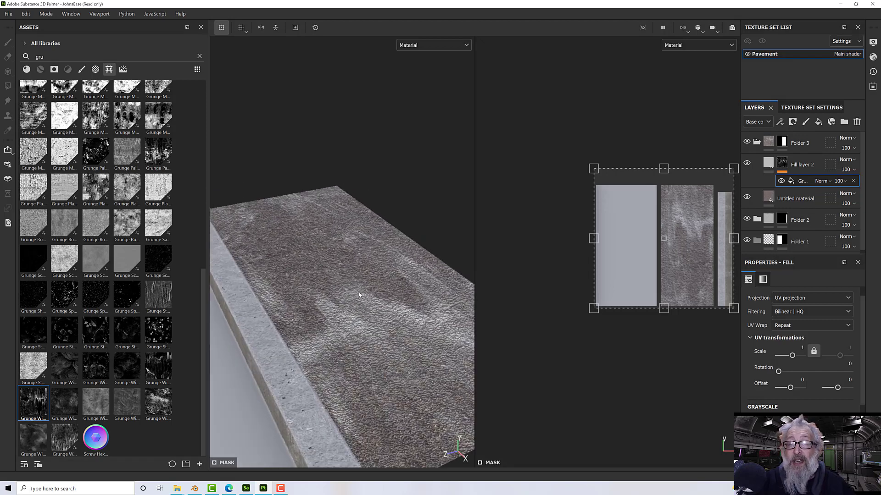
Step: Apply the asphalt "Untitled m..." material from the library's materials to the content of the grunge-masked fill layer
{"action": "left_click", "coordinate": [767, 166]}
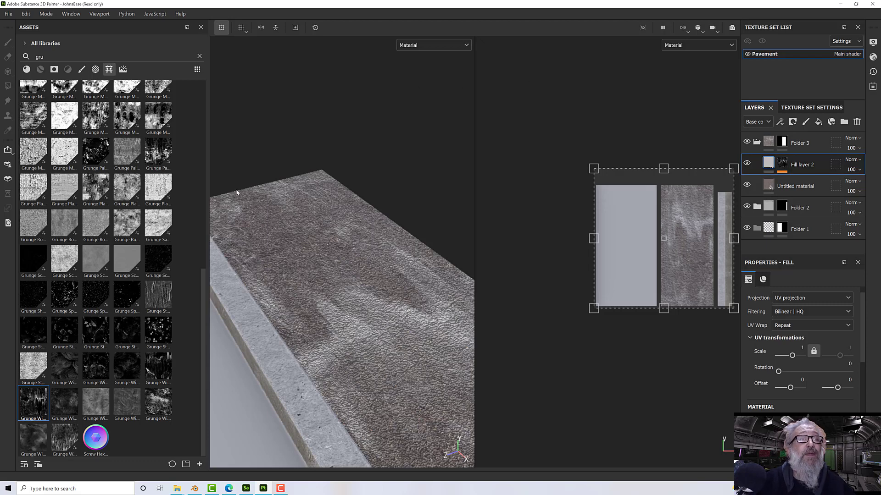
{"action": "left_click", "coordinate": [199, 55]}
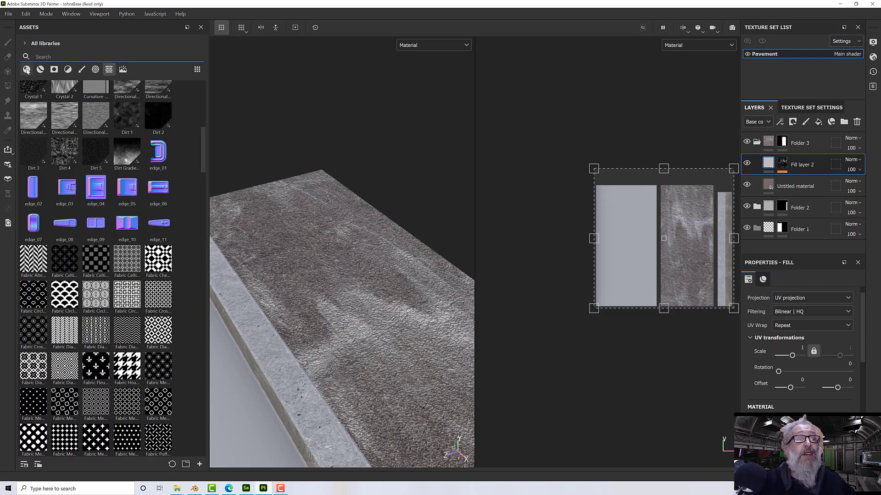
{"action": "left_click", "coordinate": [27, 69]}
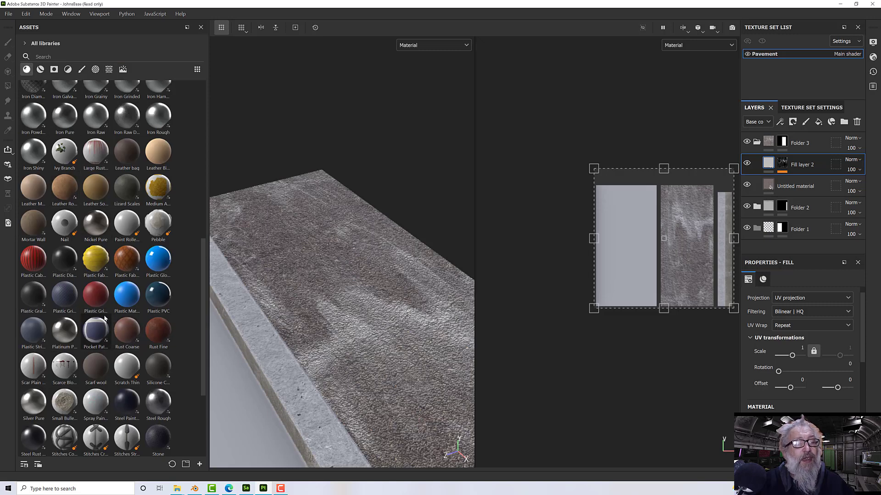
{"action": "scroll", "coordinate": [101, 331], "scroll_direction": "down", "scroll_amount": 4}
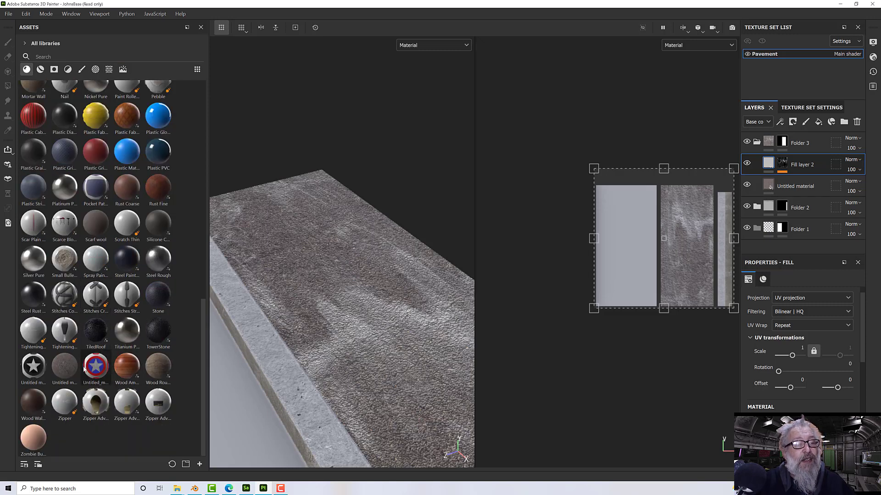
{"action": "left_click", "coordinate": [64, 369]}
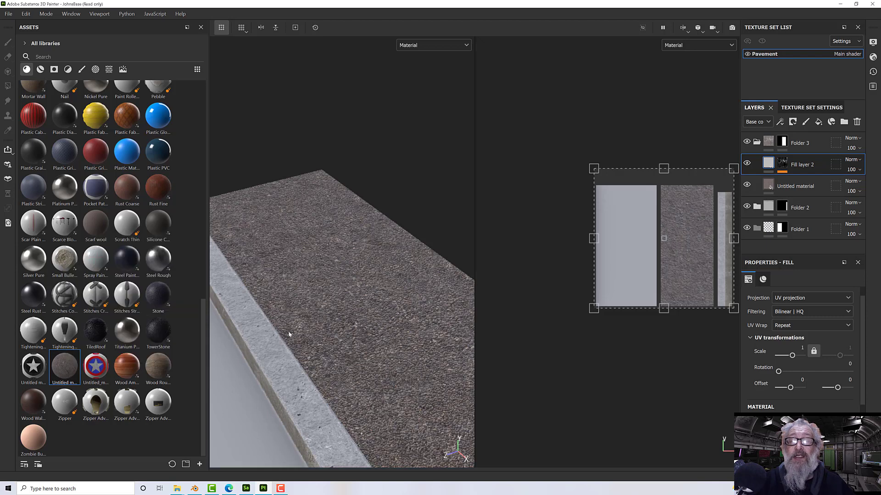
{"action": "scroll", "coordinate": [781, 396], "scroll_direction": "down", "scroll_amount": 2}
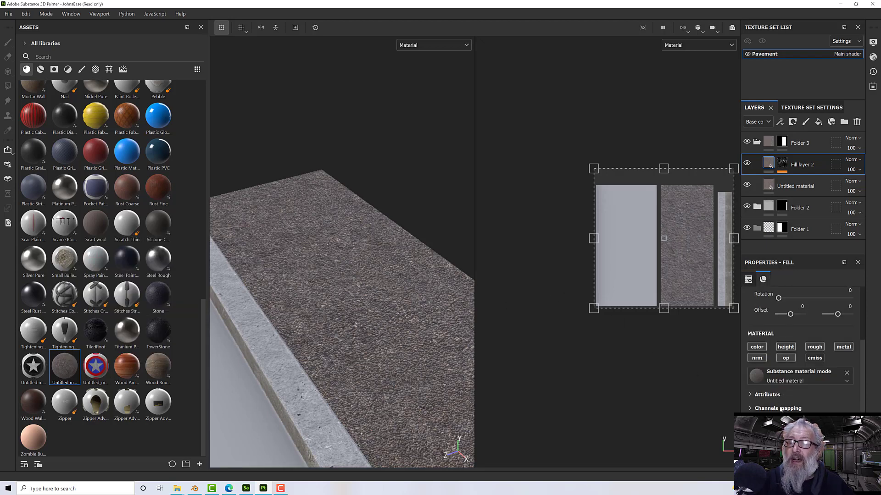
{"action": "scroll", "coordinate": [781, 403], "scroll_direction": "up", "scroll_amount": 1}
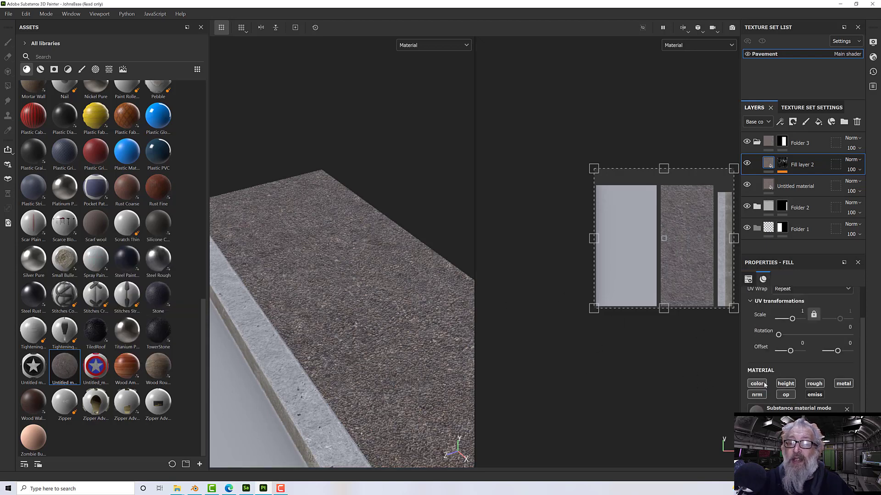
{"action": "scroll", "coordinate": [778, 313], "scroll_direction": "up", "scroll_amount": 2}
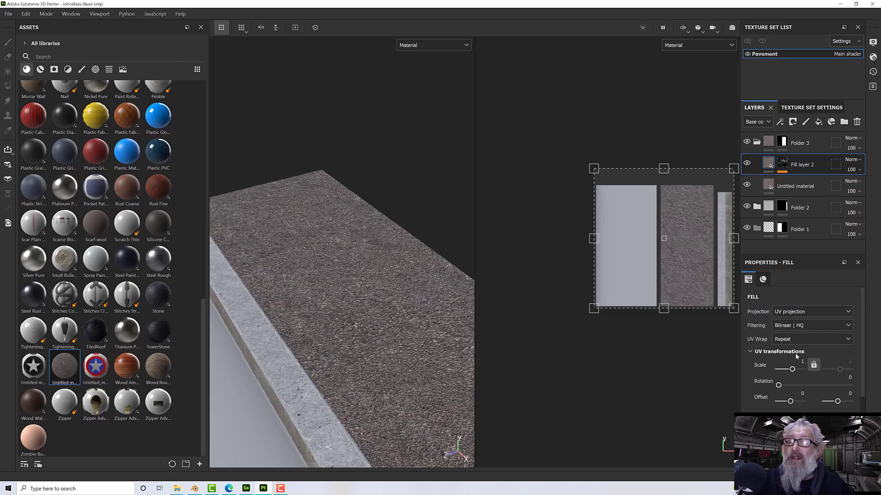
Step: Hide the base asphalt layer and set the grunge-masked fill layer's UV scale to 2, checking its size on the pavement
{"action": "left_click_drag", "start_coordinate": [349, 302], "coordinate": [392, 316], "text": "alt"}
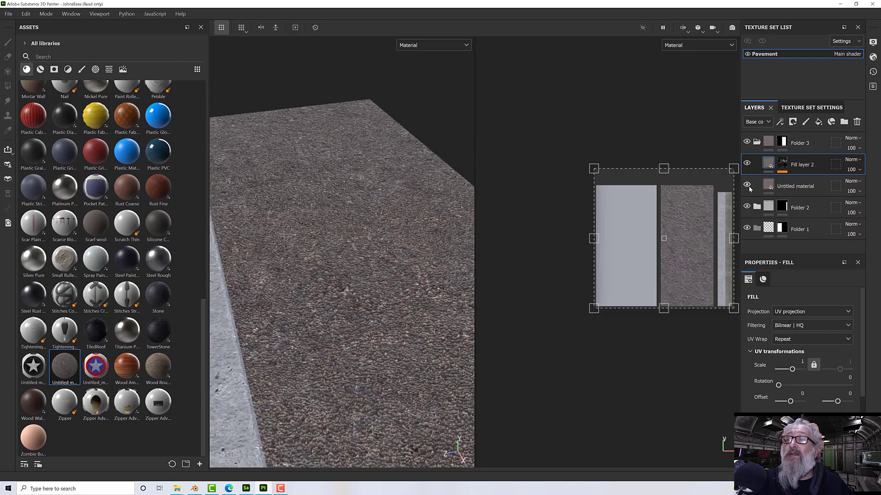
{"action": "left_click", "coordinate": [747, 185]}
{"action": "left_click_drag", "start_coordinate": [338, 297], "coordinate": [373, 293], "text": "alt"}
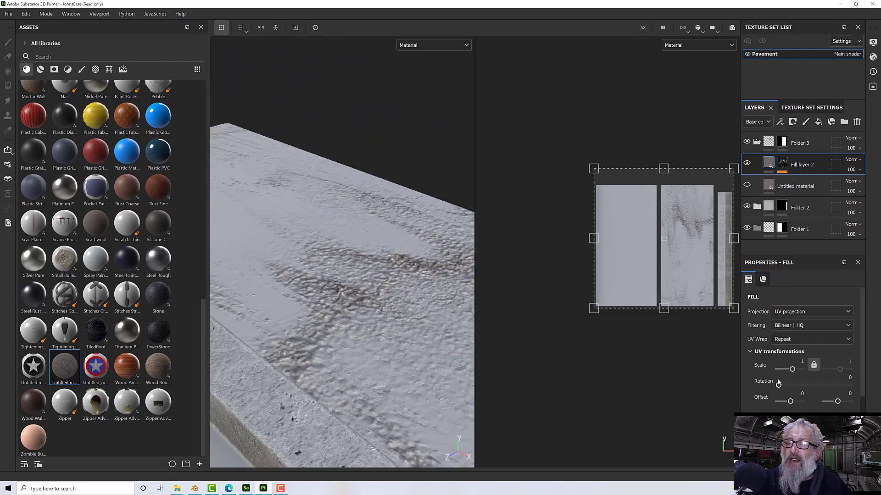
{"action": "left_click", "coordinate": [806, 364]}
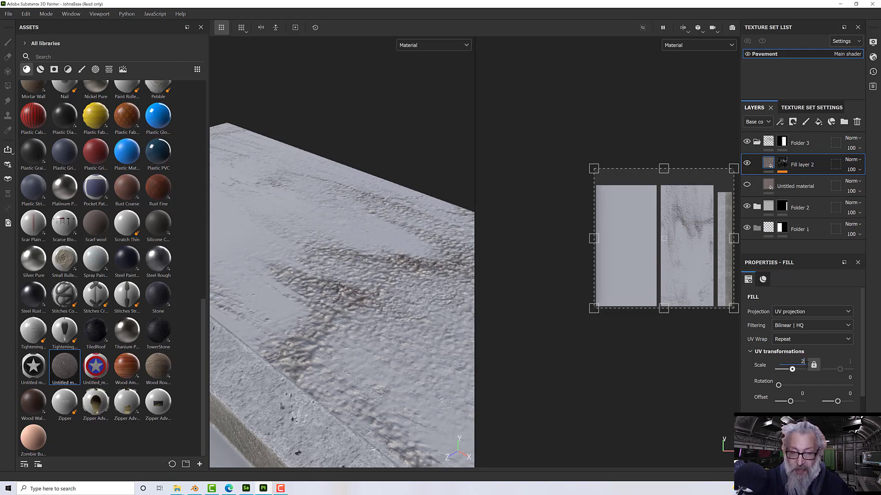
{"action": "type", "text": "2"}
{"action": "key", "text": "Return"}
{"action": "scroll", "coordinate": [368, 389], "scroll_direction": "down", "scroll_amount": 1}
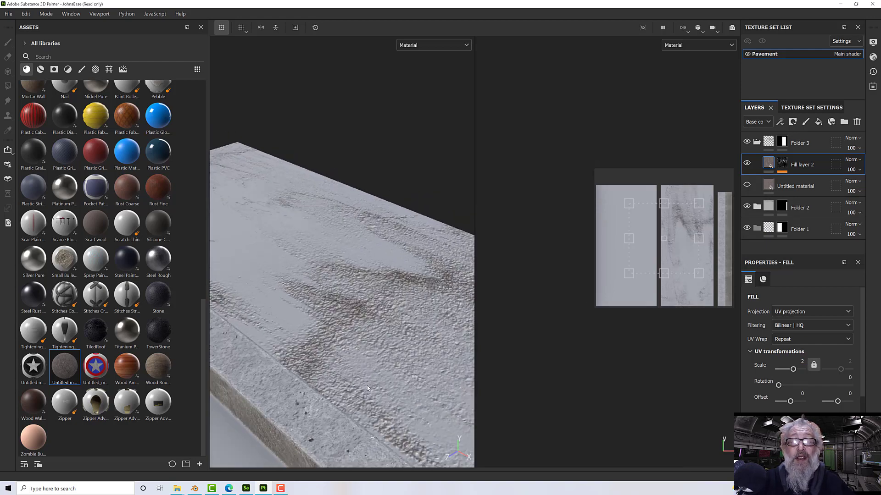
{"action": "scroll", "coordinate": [367, 388], "scroll_direction": "down", "scroll_amount": 2}
{"action": "scroll", "coordinate": [368, 381], "scroll_direction": "down", "scroll_amount": 2}
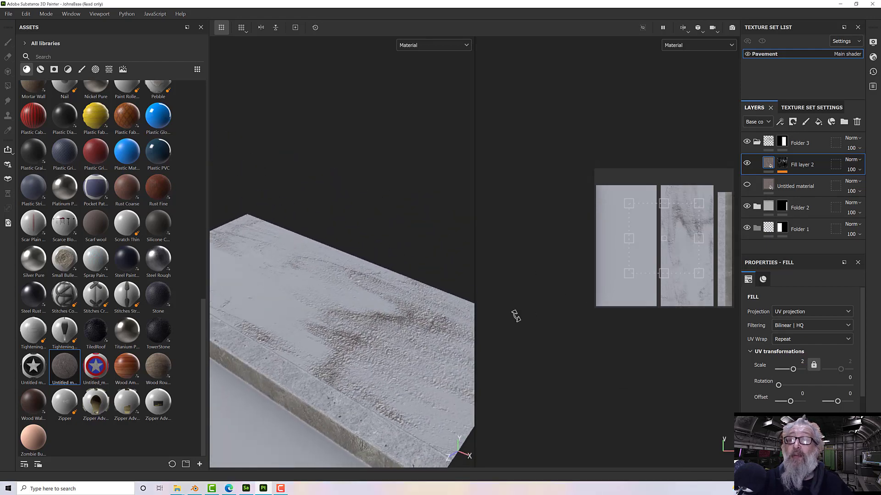
{"action": "scroll", "coordinate": [399, 336], "scroll_direction": "up", "scroll_amount": 4}
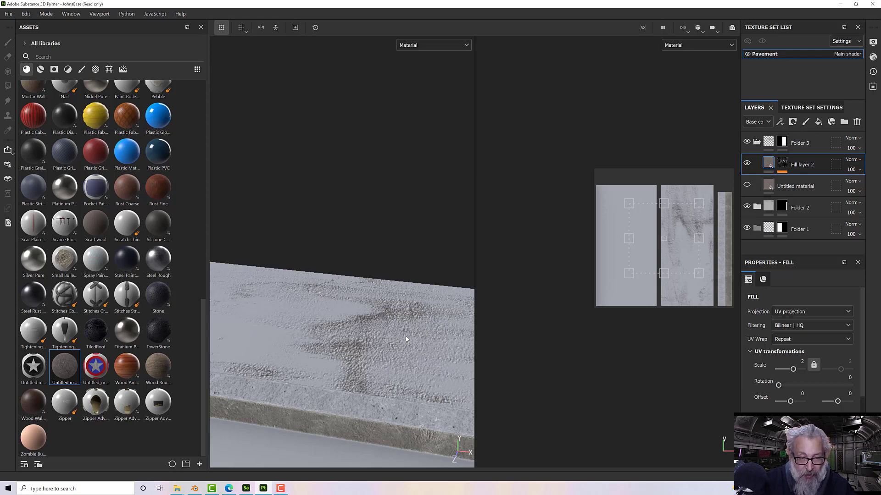
Step: Show the base asphalt layer again and compare the pavement with the grunge-masked asphalt layer hidden and shown
{"action": "left_click", "coordinate": [747, 185]}
{"action": "left_click_drag", "start_coordinate": [462, 304], "coordinate": [410, 317], "text": "alt"}
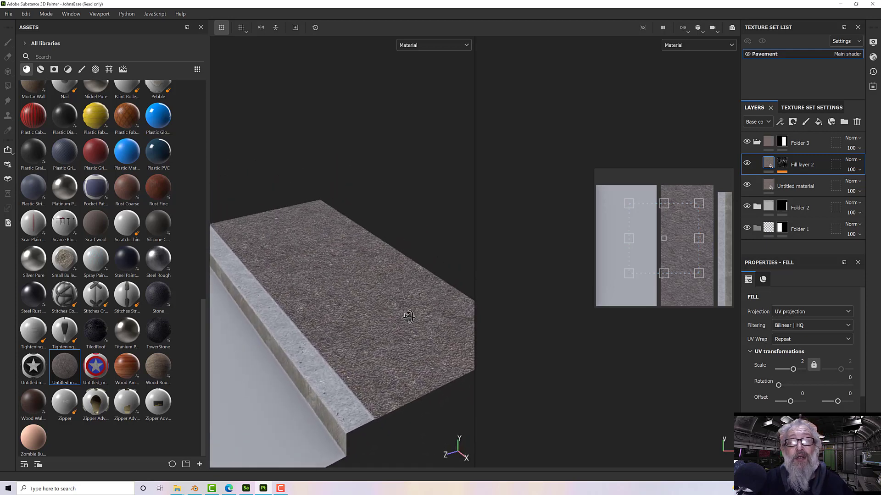
{"action": "left_click", "coordinate": [744, 164]}
{"action": "left_click", "coordinate": [745, 164]}
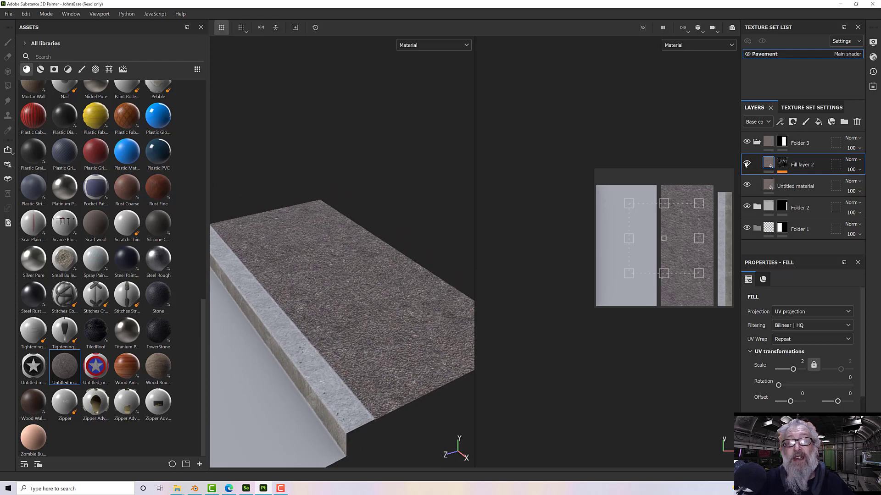
{"action": "left_click", "coordinate": [746, 164]}
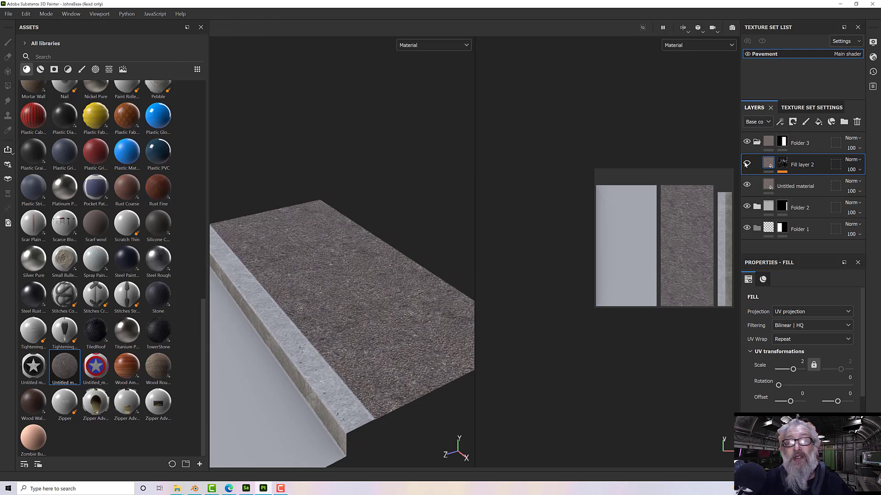
{"action": "left_click", "coordinate": [746, 165]}
{"action": "left_click_drag", "start_coordinate": [456, 254], "coordinate": [451, 274], "text": "alt"}
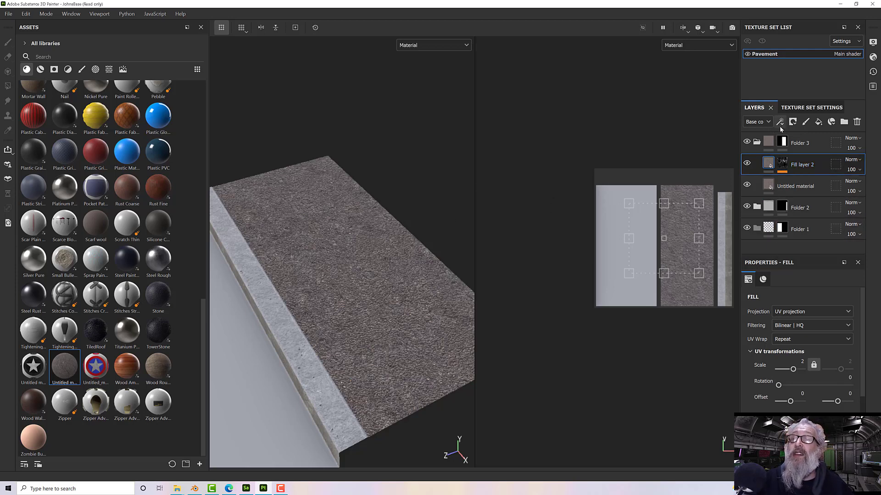
Step: Add a fill layer above the grunge-masked asphalt with only the roughness channel enabled, and set its roughness to 0.2172
{"action": "left_click", "coordinate": [817, 125]}
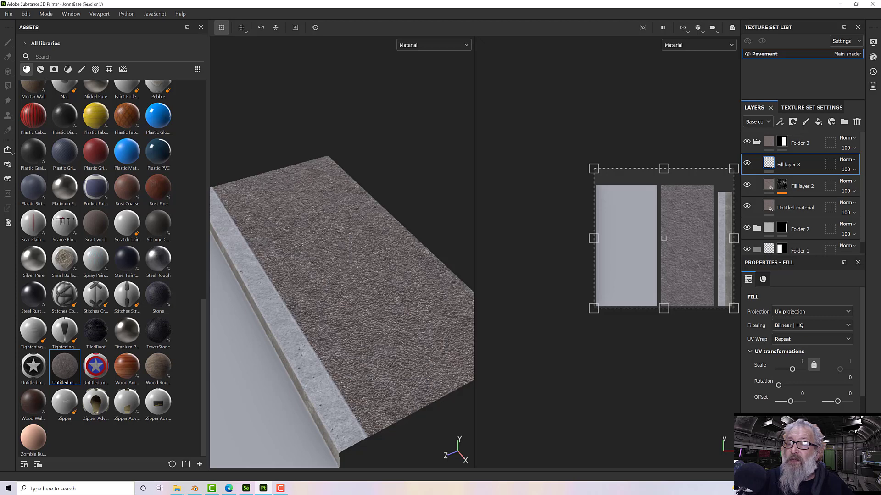
{"action": "scroll", "coordinate": [777, 367], "scroll_direction": "down", "scroll_amount": 5}
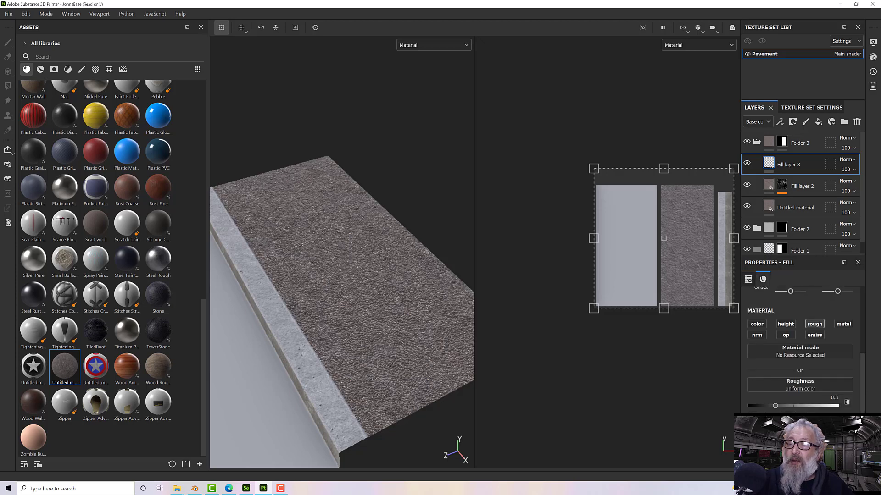
{"action": "mouse_move", "coordinate": [776, 393]}
{"action": "left_mouse_down"}
{"action": "mouse_move", "coordinate": [798, 393]}
{"action": "mouse_move", "coordinate": [768, 393]}
{"action": "left_mouse_up"}
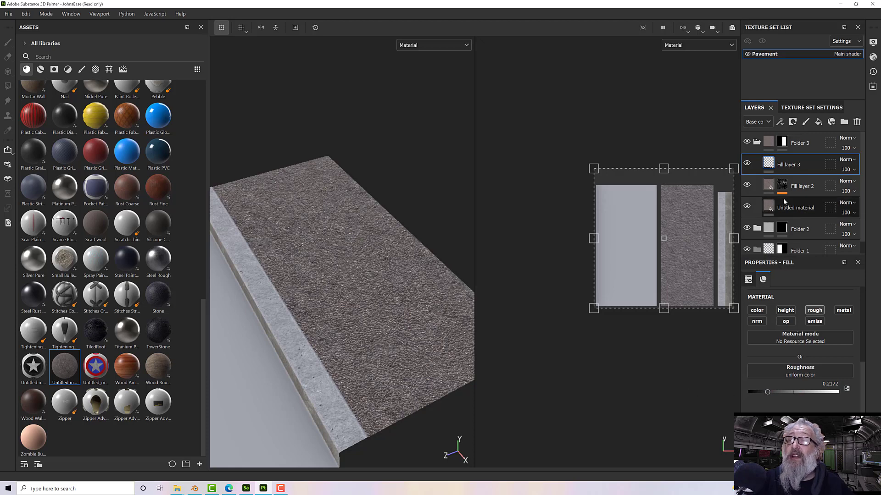
Step: Give the roughness-only fill layer a black mask and add a fill effect to that mask
{"action": "right_click", "coordinate": [780, 168]}
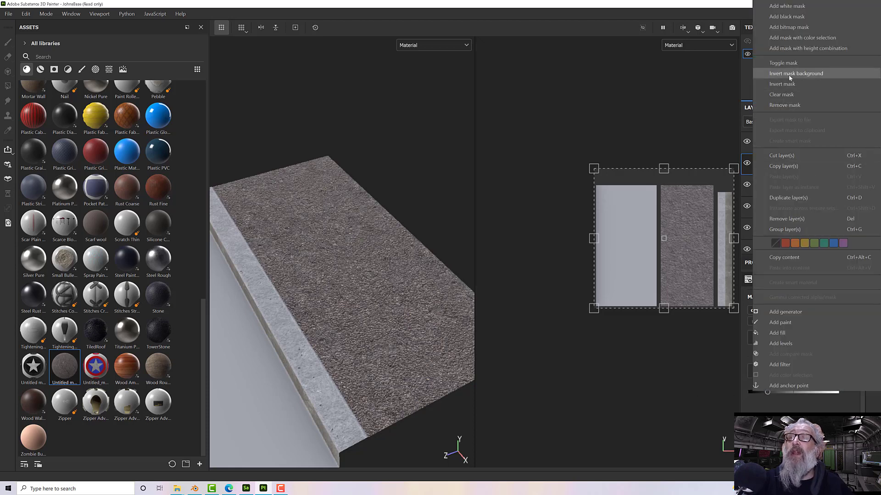
{"action": "left_click", "coordinate": [786, 16]}
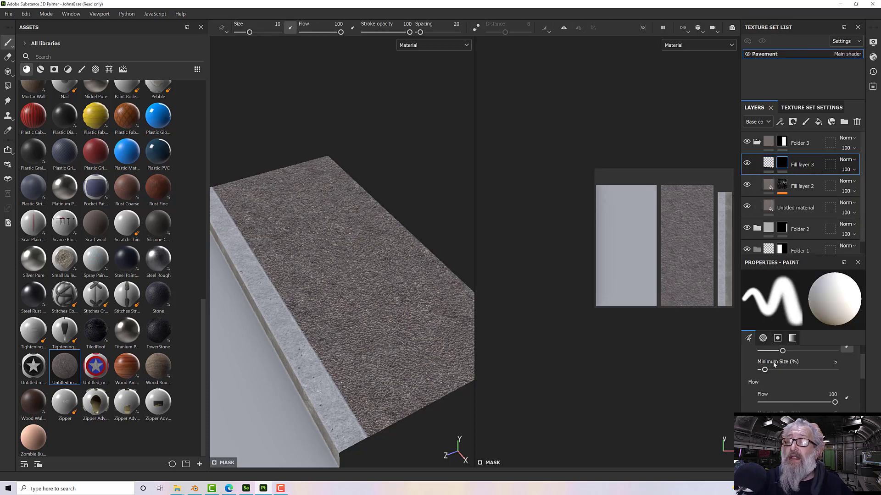
{"action": "right_click", "coordinate": [788, 160]}
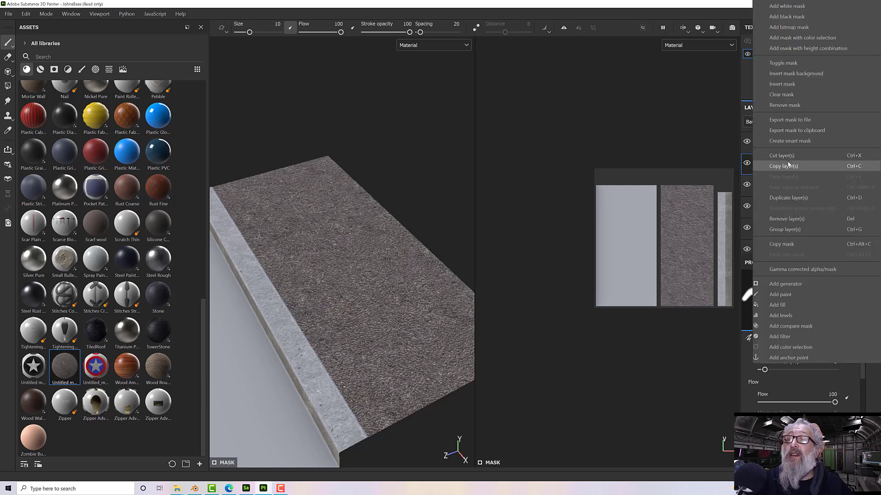
{"action": "left_click", "coordinate": [780, 297]}
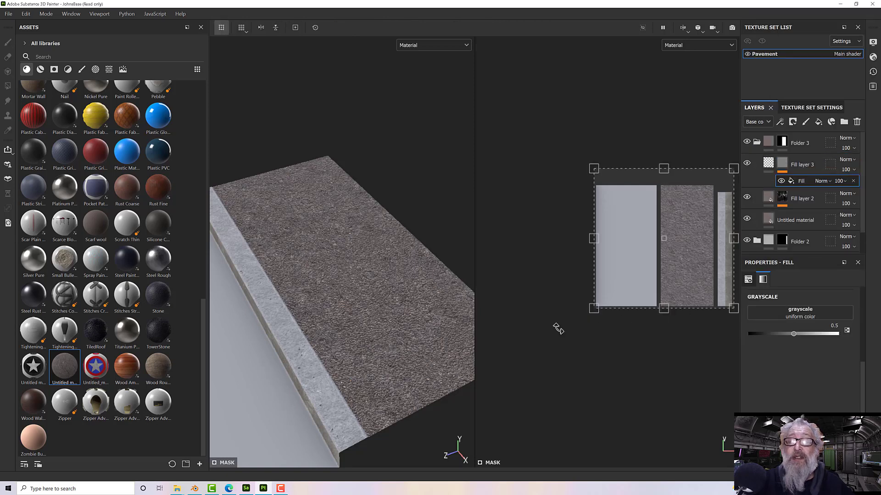
Step: Show only textures in the asset library and search for "grunge"
{"action": "left_click", "coordinate": [108, 69]}
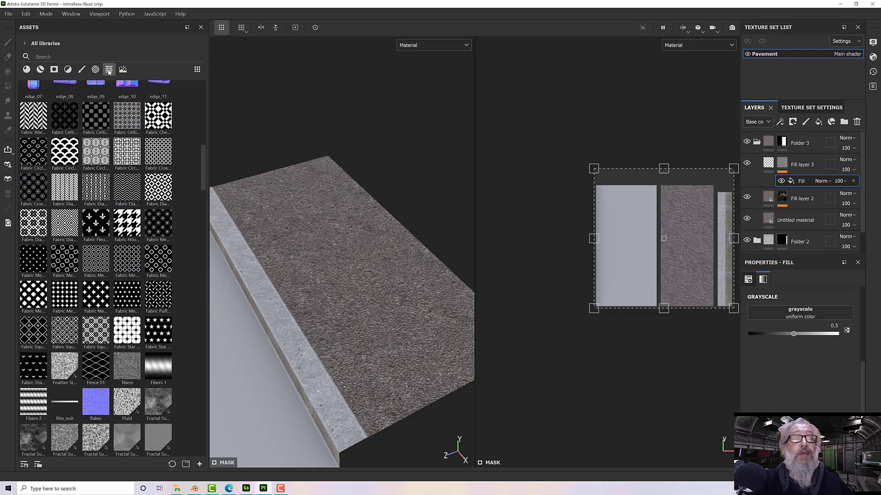
{"action": "left_click", "coordinate": [69, 56]}
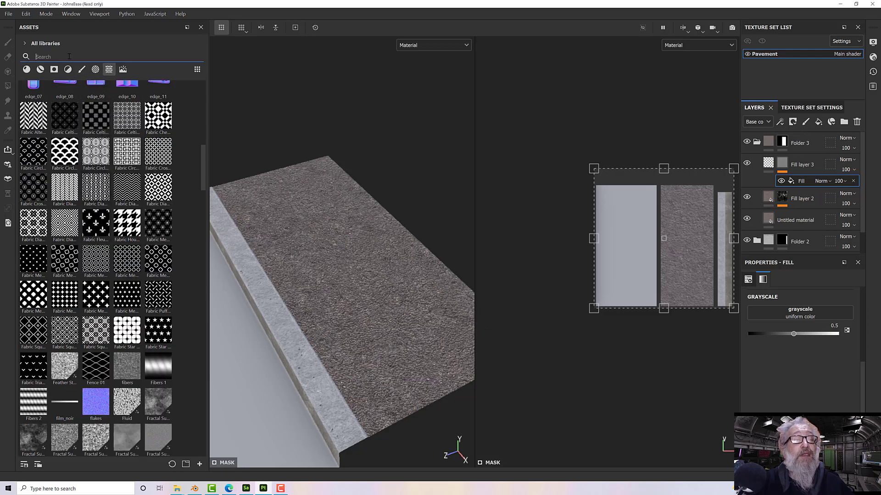
{"action": "type", "text": "gru"}
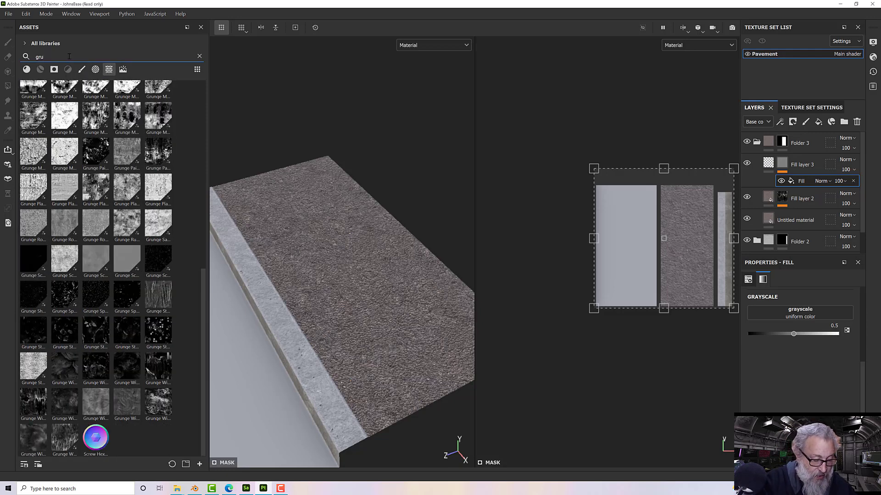
{"action": "type", "text": "ngh"}
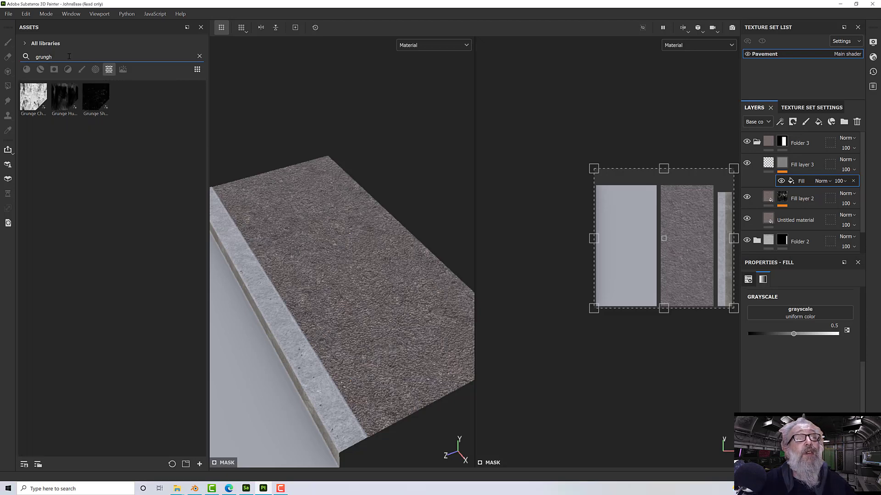
{"action": "key", "text": "BackSpace"}
{"action": "type", "text": "e"}
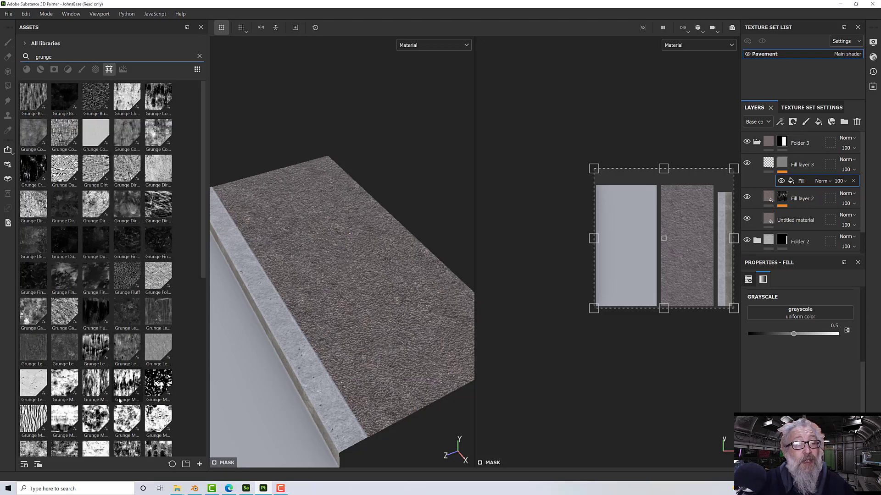
Step: Apply the Grunge Map 004 texture as the grayscale input of the roughness layer's mask fill and inspect the pavement
{"action": "left_click_drag", "start_coordinate": [158, 388], "coordinate": [766, 315]}
{"action": "left_click_drag", "start_coordinate": [395, 346], "coordinate": [388, 290], "text": "alt"}
{"action": "scroll", "coordinate": [371, 346], "scroll_direction": "up", "scroll_amount": 5}
{"action": "left_click_drag", "start_coordinate": [372, 346], "coordinate": [390, 337], "text": "alt"}
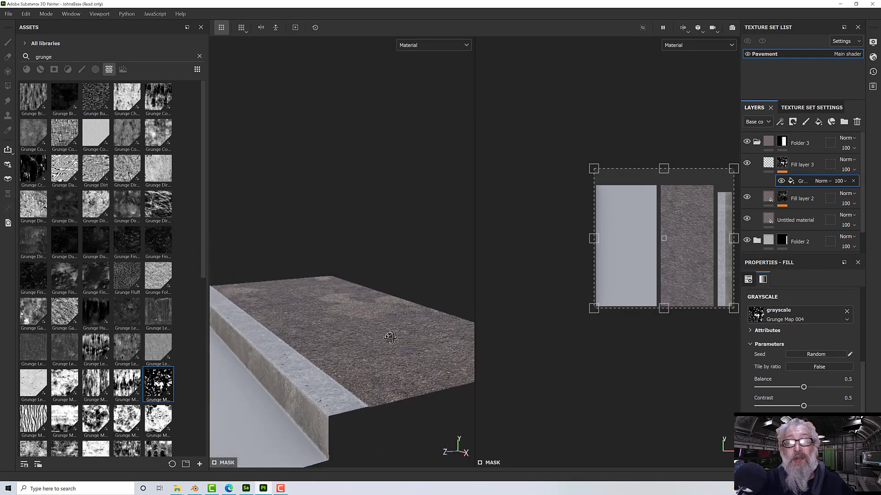
Step: Display only the roughness channel in the viewport and examine the grunge pattern on the pavement surface
{"action": "left_click", "coordinate": [443, 45]}
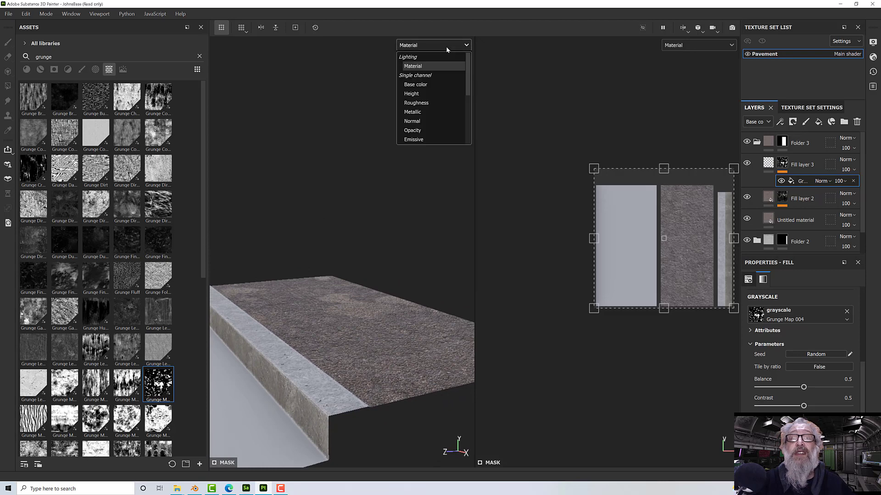
{"action": "left_click", "coordinate": [441, 103]}
{"action": "left_click_drag", "start_coordinate": [431, 236], "coordinate": [435, 264], "text": "alt"}
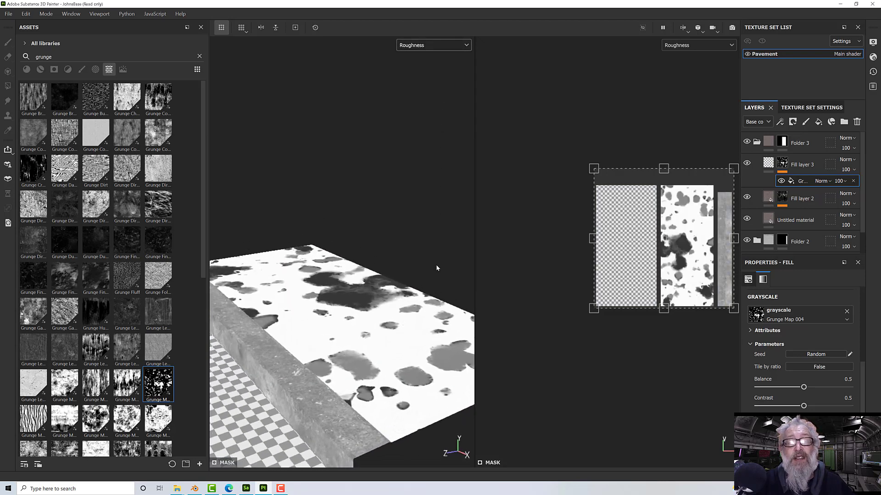
{"action": "left_click_drag", "start_coordinate": [402, 322], "coordinate": [325, 336], "text": "alt"}
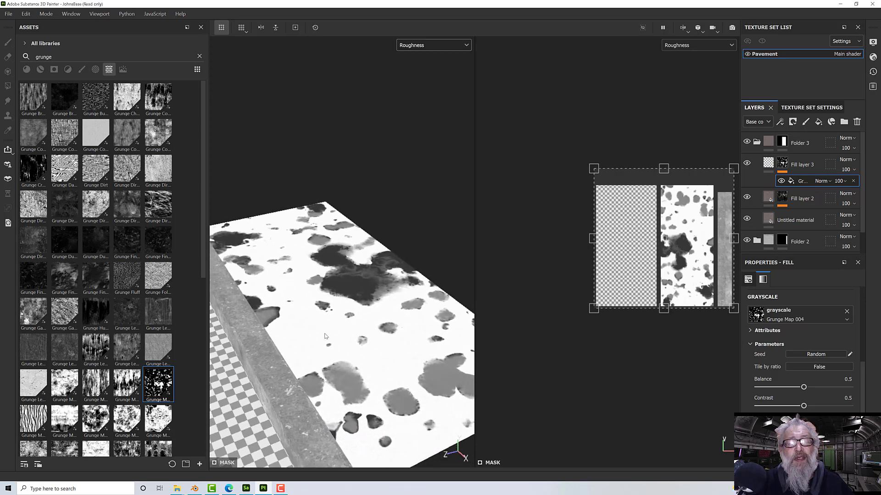
Step: Toggle the visibility of Fill layer 3, Fill layer 2 and Untitled material to compare their roughness contributions, leaving all three visible
{"action": "left_click", "coordinate": [747, 163]}
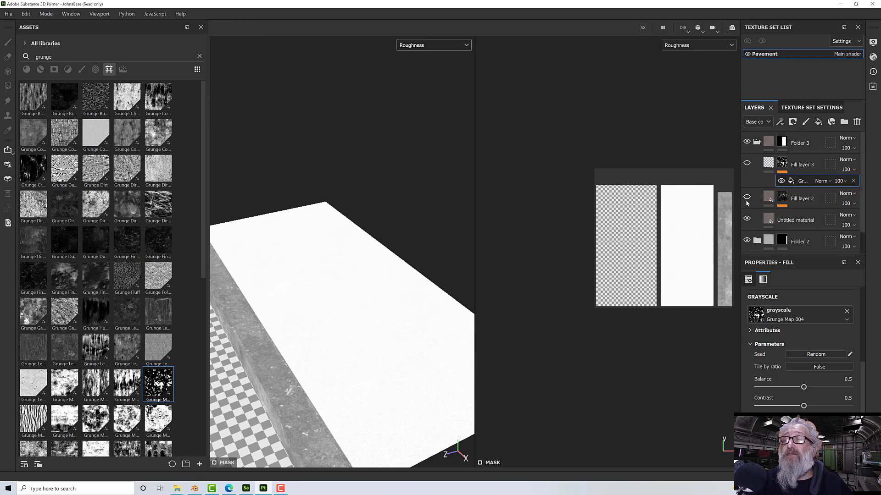
{"action": "left_click", "coordinate": [746, 220]}
{"action": "left_click", "coordinate": [746, 198]}
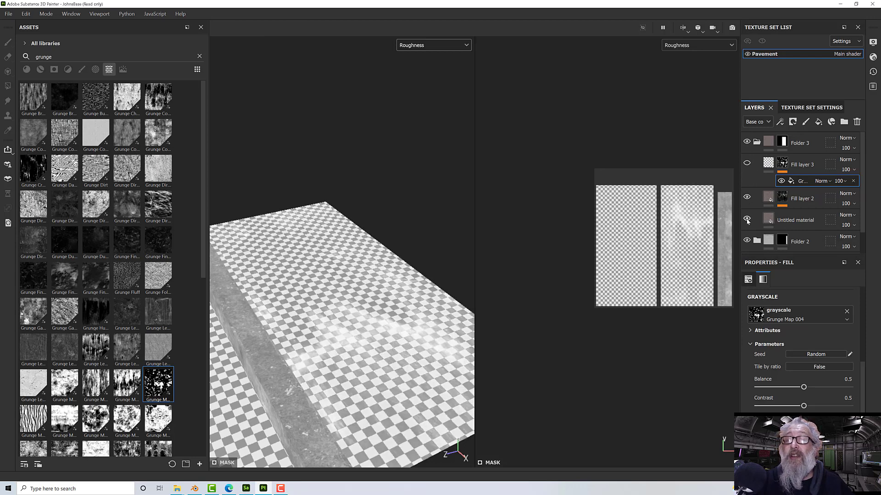
{"action": "left_click", "coordinate": [747, 219]}
{"action": "left_click", "coordinate": [747, 164]}
{"action": "left_click_drag", "start_coordinate": [320, 285], "coordinate": [369, 270], "text": "alt"}
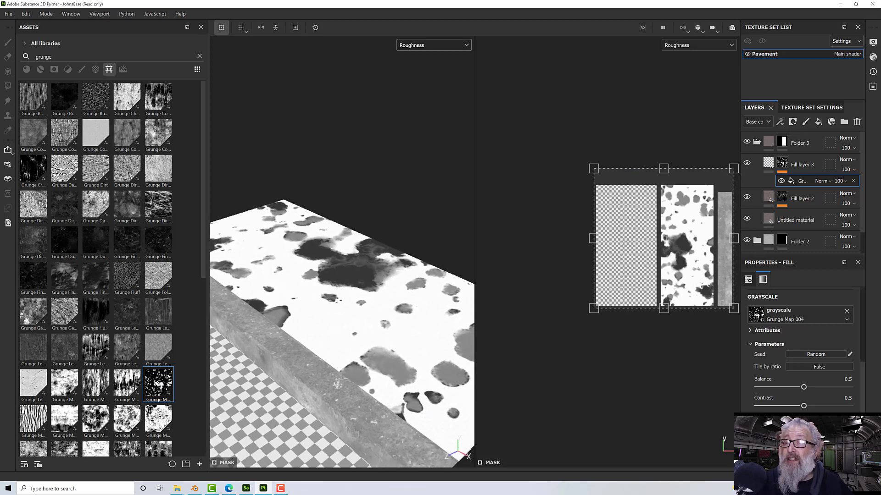
Step: Set the mask grunge map's balance to 0.53 and contrast to 0.18, and return the viewport to the full Material display
{"action": "left_click_drag", "start_coordinate": [790, 390], "coordinate": [764, 407]}
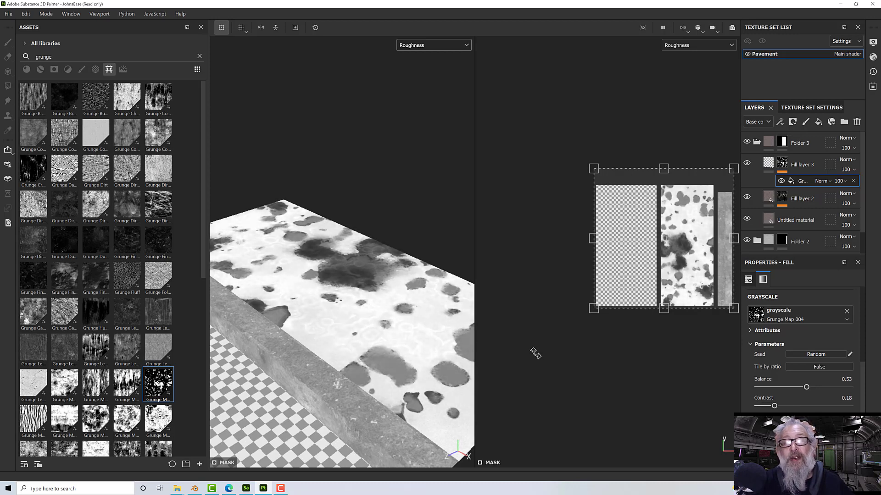
{"action": "mouse_move", "coordinate": [411, 328]}
{"action": "left_mouse_down", "text": "alt"}
{"action": "mouse_move", "coordinate": [387, 317]}
{"action": "mouse_move", "coordinate": [412, 328]}
{"action": "left_mouse_up", "text": "alt"}
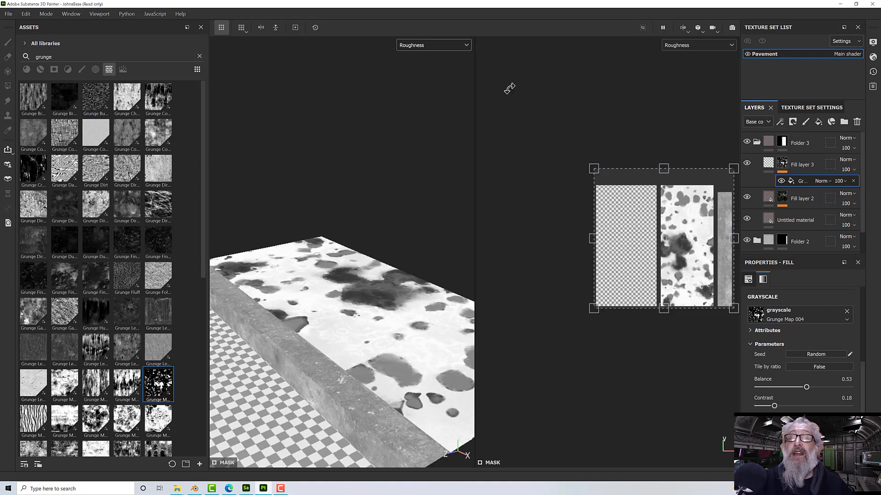
{"action": "left_click", "coordinate": [430, 48]}
{"action": "left_click", "coordinate": [427, 63]}
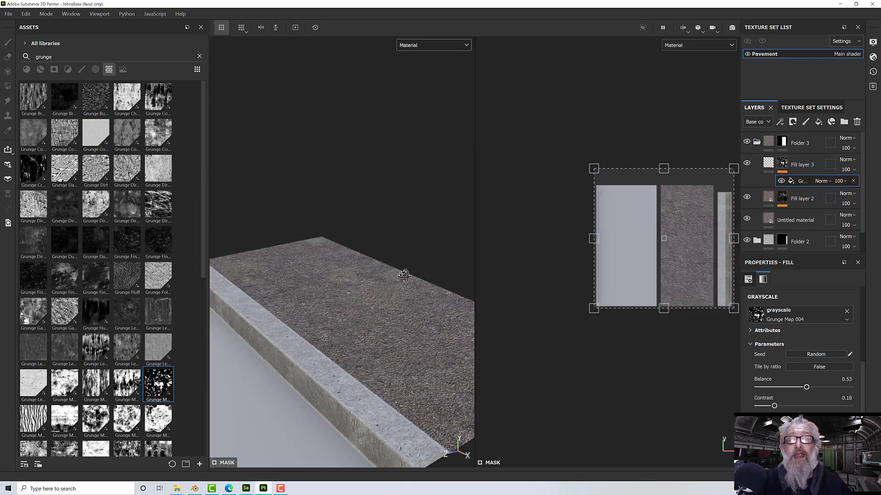
{"action": "mouse_move", "coordinate": [403, 273]}
{"action": "left_mouse_down", "text": "alt"}
{"action": "mouse_move", "coordinate": [387, 262]}
{"action": "mouse_move", "coordinate": [411, 262]}
{"action": "left_mouse_up", "text": "alt"}
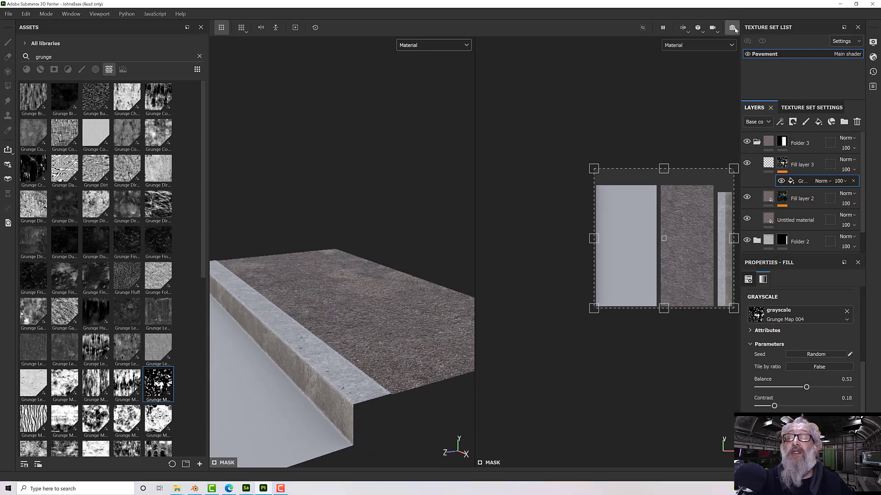
Step: Switch to rendering mode and enable the dome's clear color to replace the panorama backdrop behind the pavement
{"action": "left_click", "coordinate": [733, 28]}
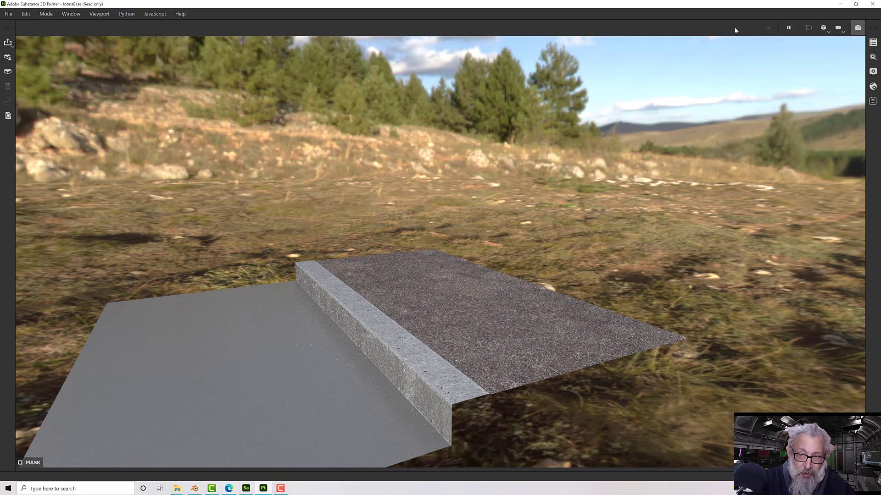
{"action": "left_click", "coordinate": [873, 71]}
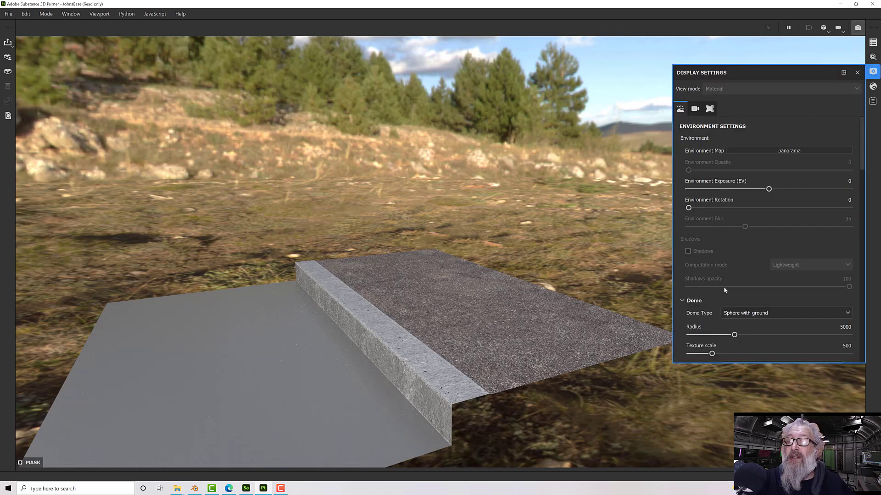
{"action": "scroll", "coordinate": [723, 289], "scroll_direction": "down", "scroll_amount": 2}
{"action": "left_click", "coordinate": [689, 329]}
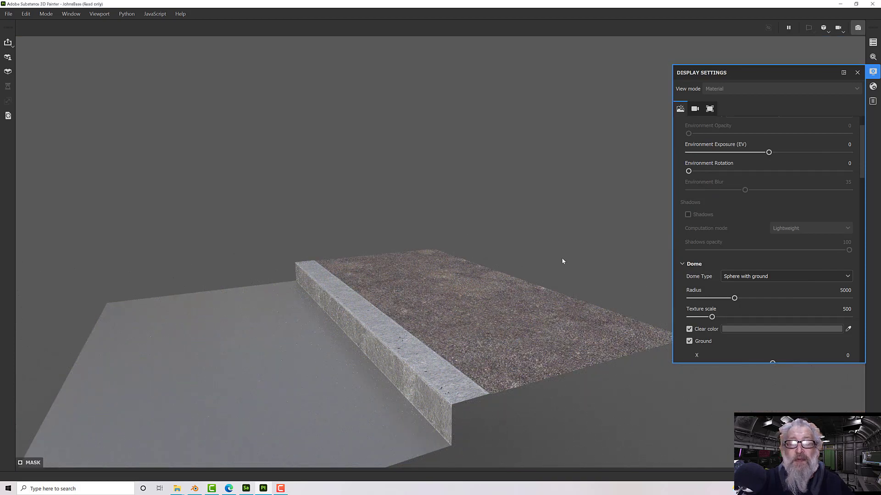
{"action": "middle_click_drag", "start_coordinate": [568, 252], "coordinate": [582, 246]}
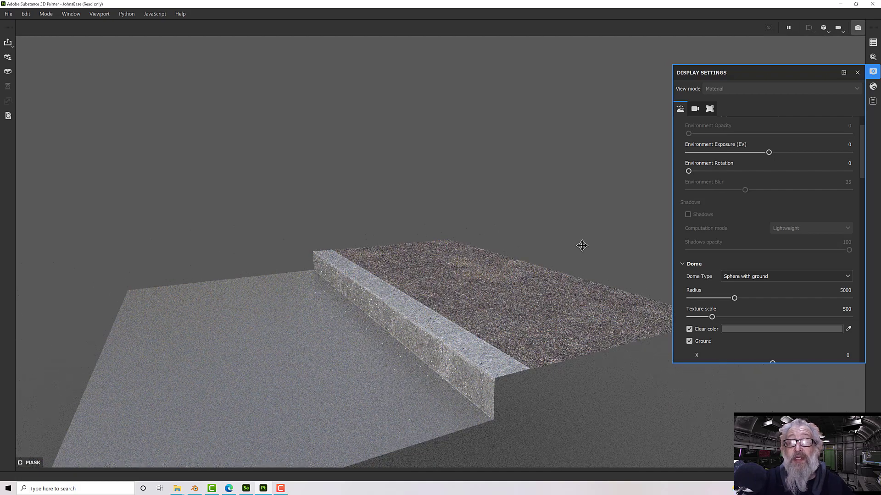